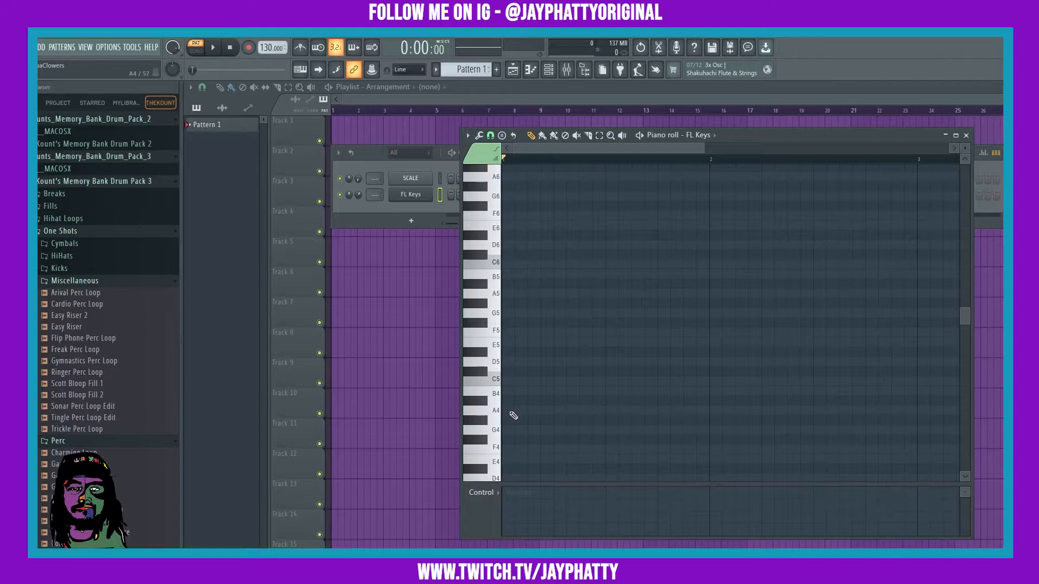
# Place one-bar notes on A4, C5 and E5 in bar 1 and play the chord back.
pyautogui.scroll(-2, 635, 369)
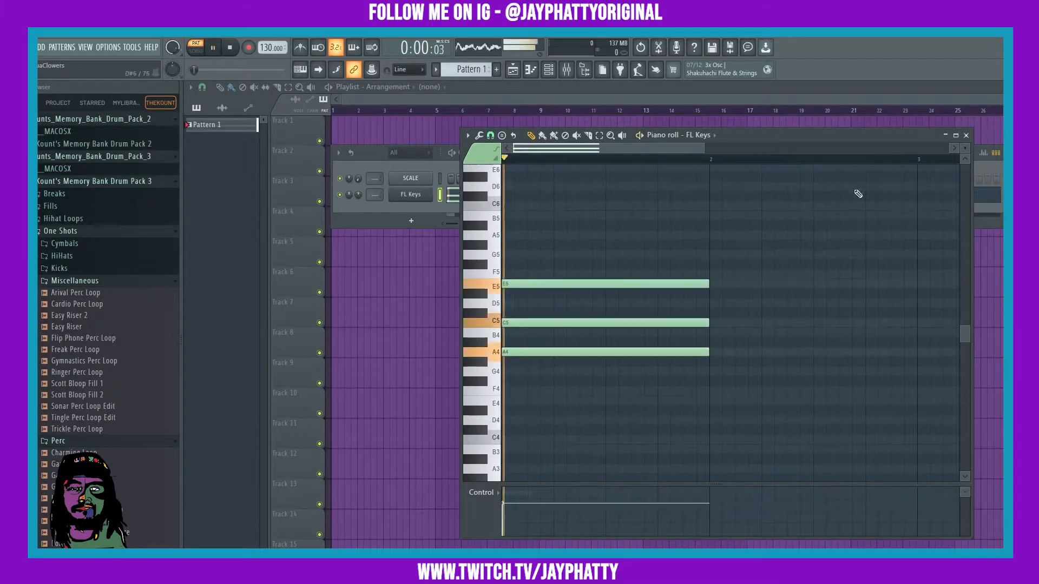
pyautogui.press('space')
pyautogui.press('space')
pyautogui.press('space')
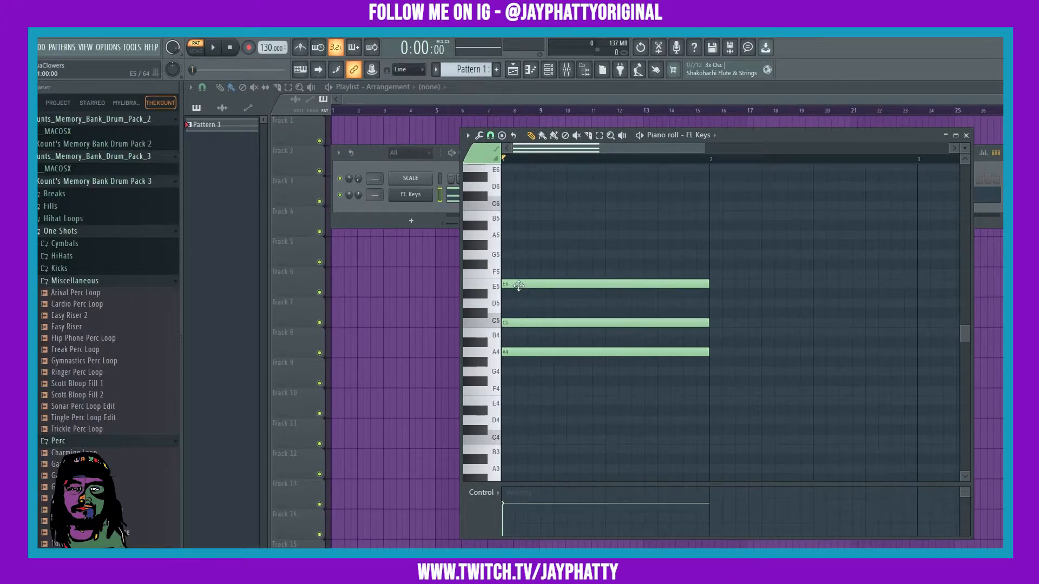
# Add one-bar A5, G5 and D5 notes to the bar 1 chord and audition the denser voicing.
pyautogui.click(508, 235)
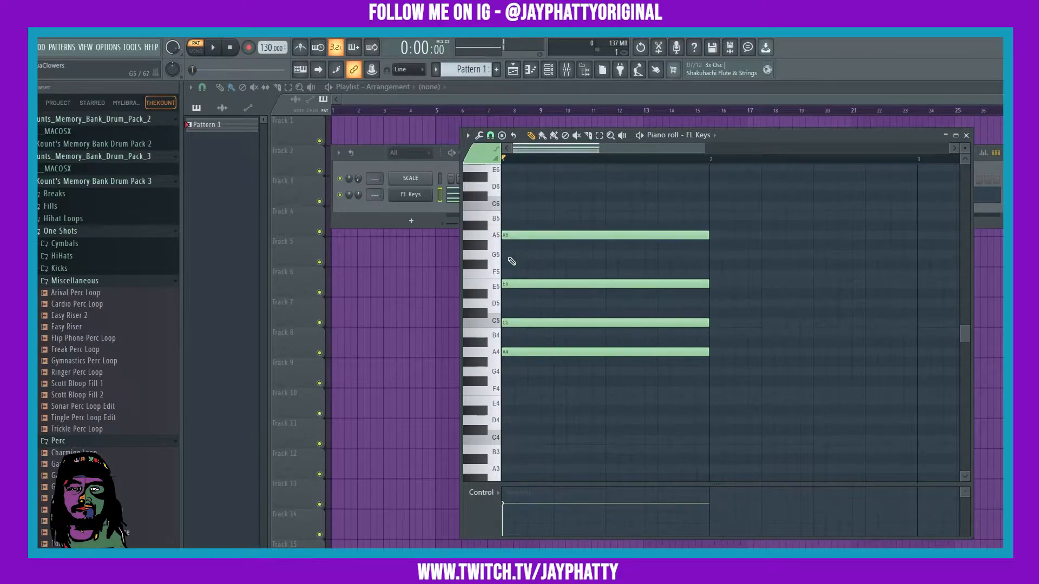
pyautogui.click(509, 254)
pyautogui.click(509, 306)
pyautogui.press('space')
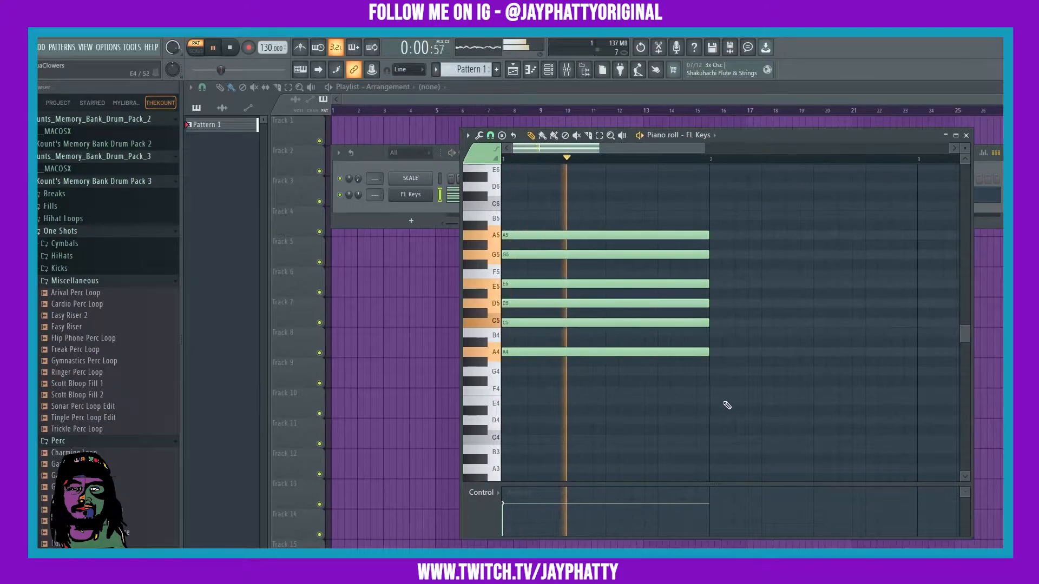
pyautogui.press('space')
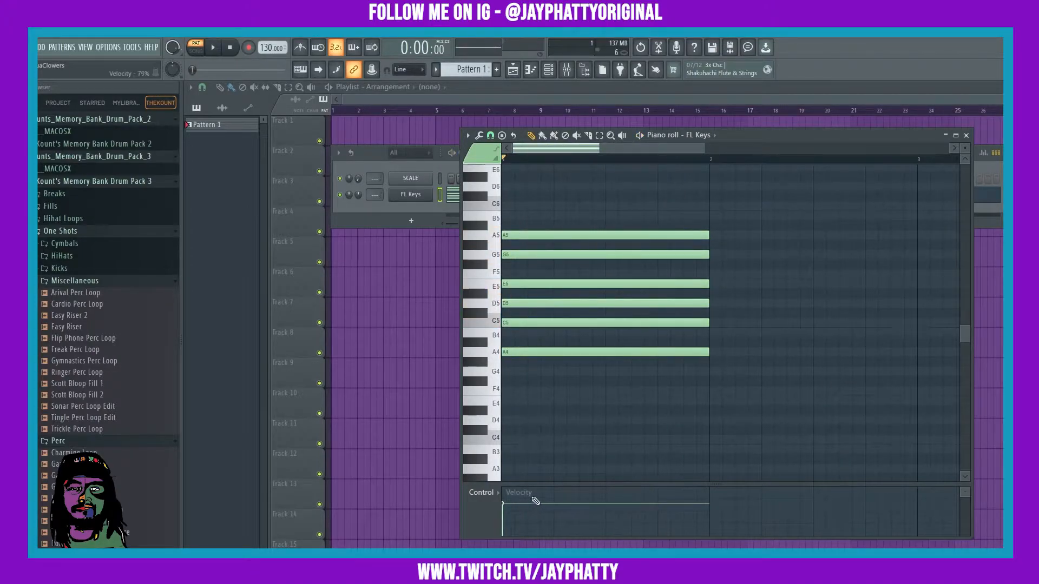
pyautogui.press('space')
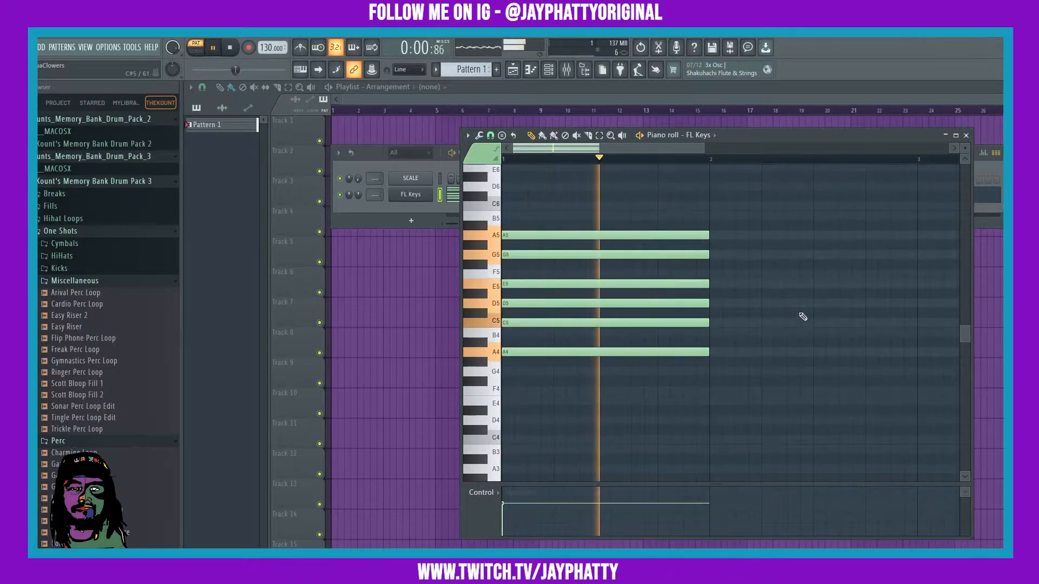
pyautogui.press('space')
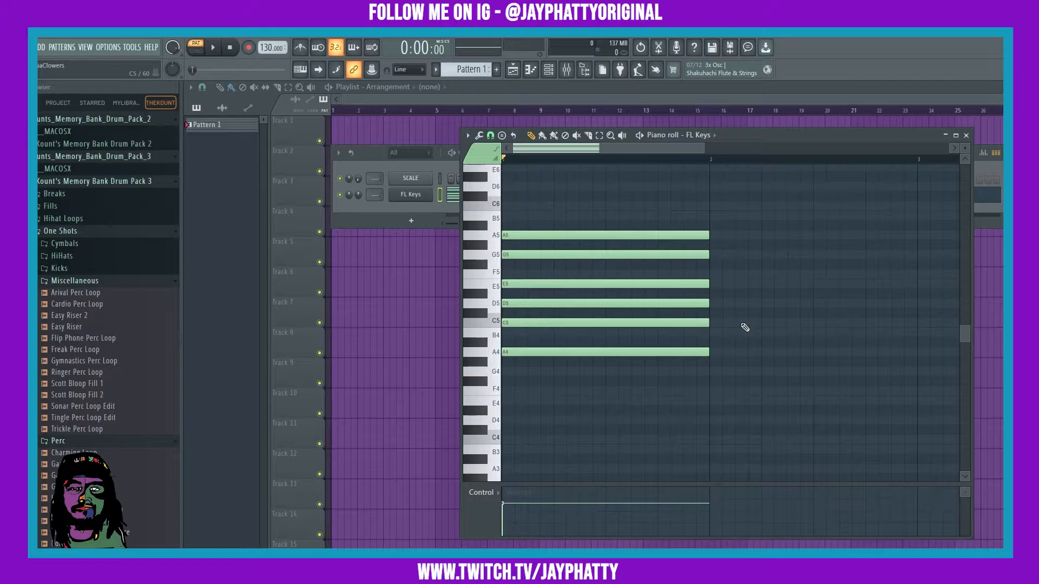
pyautogui.press('space')
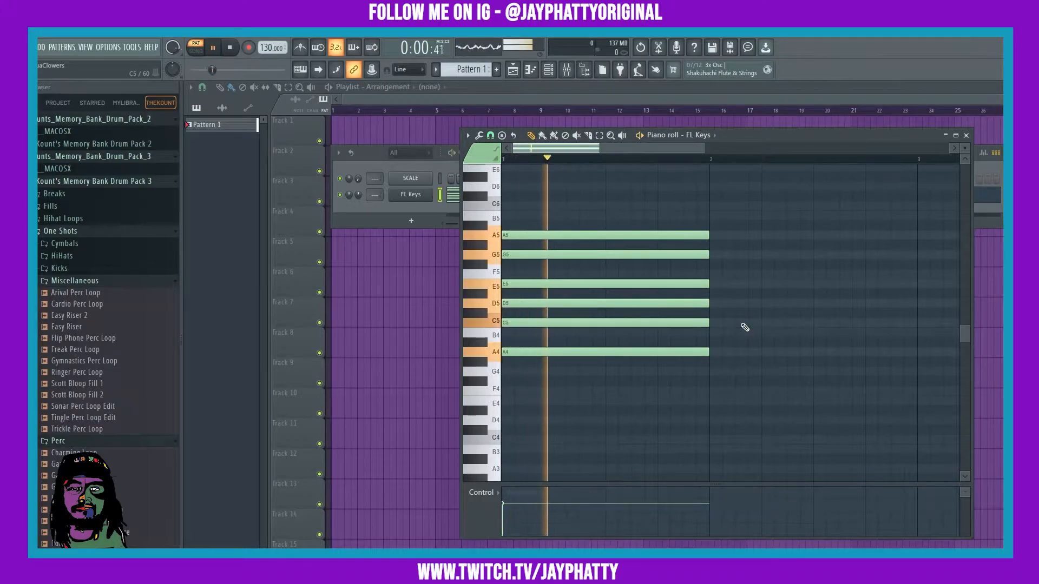
pyautogui.press('space')
# Undo the A5, G5 and D5 notes added to the chord.
pyautogui.hotkey('ctrl', 'alt', 'z')
pyautogui.hotkey('ctrl', 'alt', 'z')
pyautogui.hotkey('ctrl', 'alt', 'z')
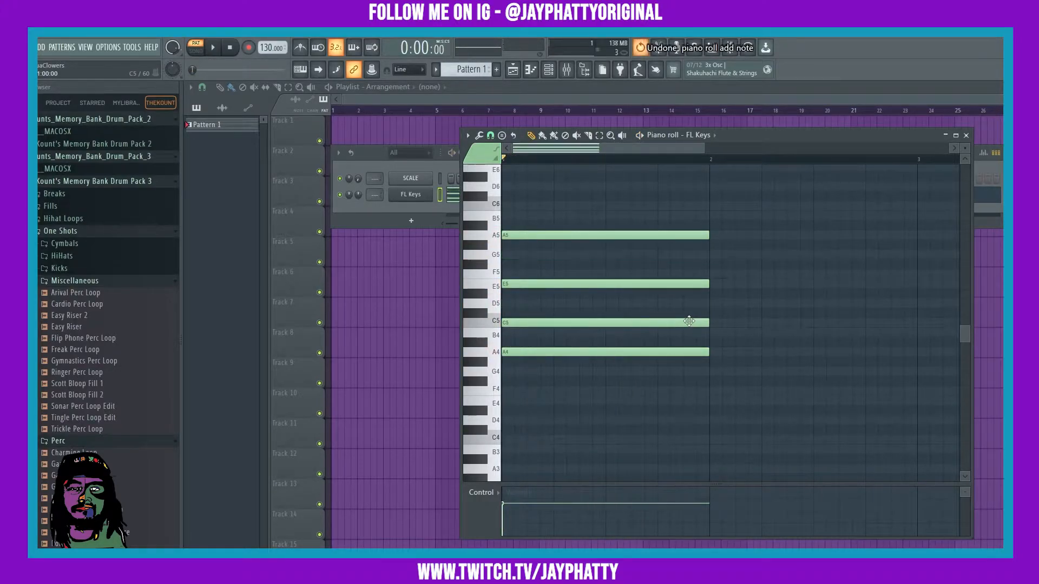
# Extend the bar 1 chord upward with one-bar E6, A6 and A5 notes and play it back.
pyautogui.scroll(1, 532, 221)
pyautogui.scroll(2, 532, 222)
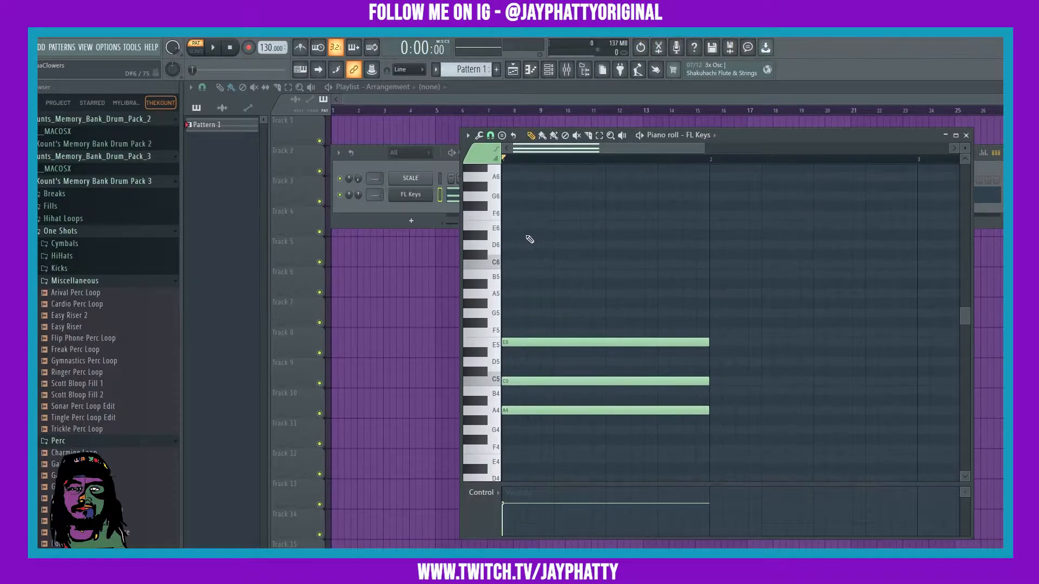
pyautogui.hotkey('ctrl', 'shift', 'z')
pyautogui.hotkey('ctrl', 'shift', 'z')
pyautogui.hotkey('ctrl', 'shift', 'z')
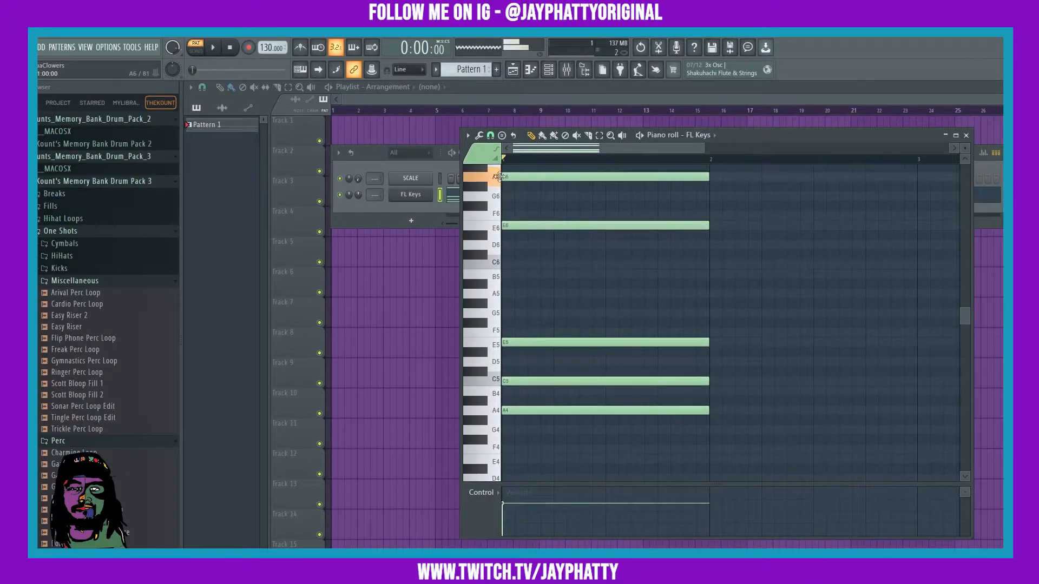
pyautogui.press('space')
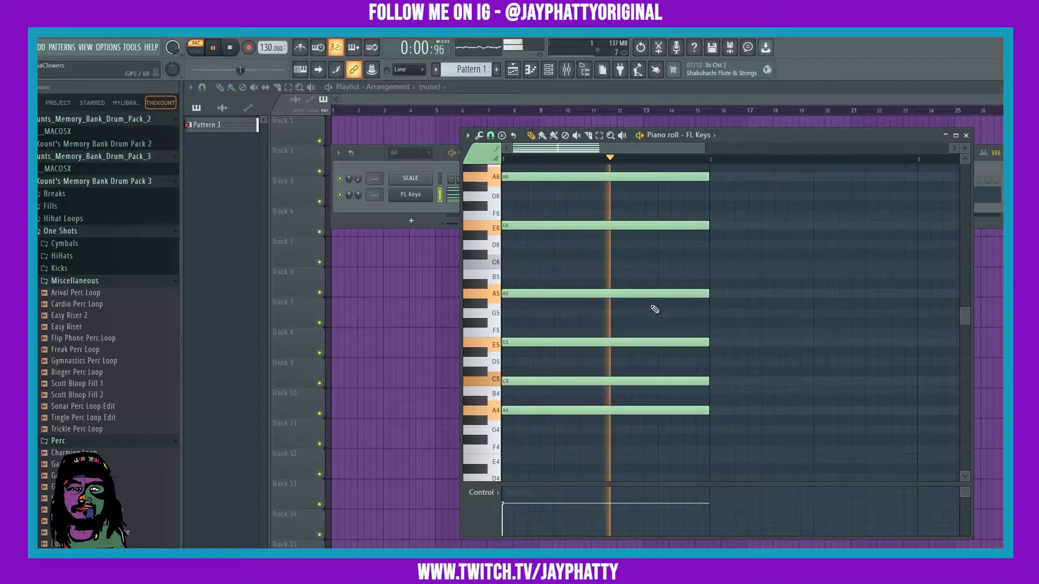
pyautogui.press('space')
# Extend the bar 1 chord downward with one-bar E4 and A3 notes and play it back.
pyautogui.click(524, 463)
pyautogui.scroll(-3, 524, 462)
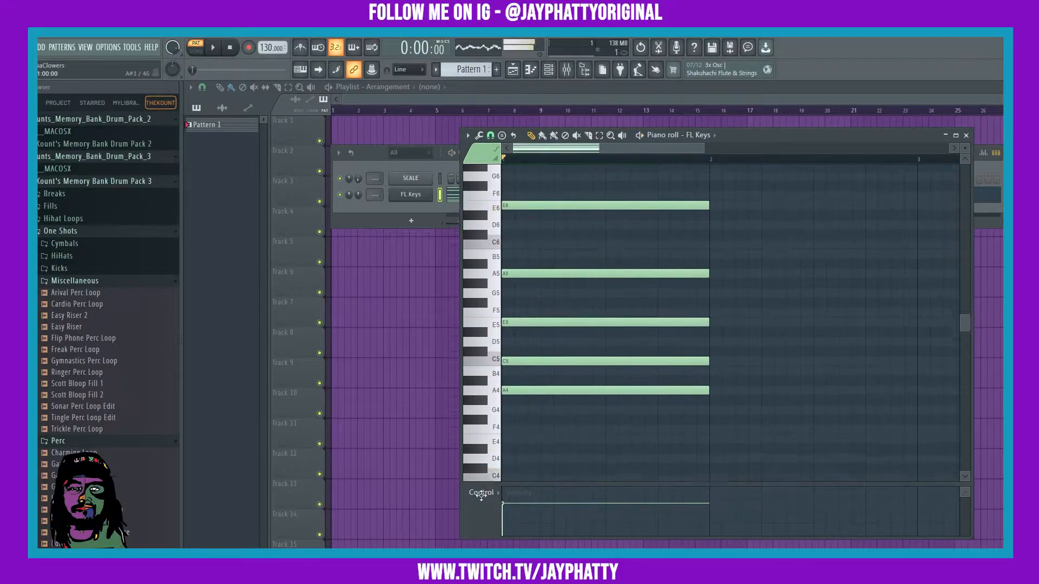
pyautogui.press('space')
pyautogui.click(524, 473)
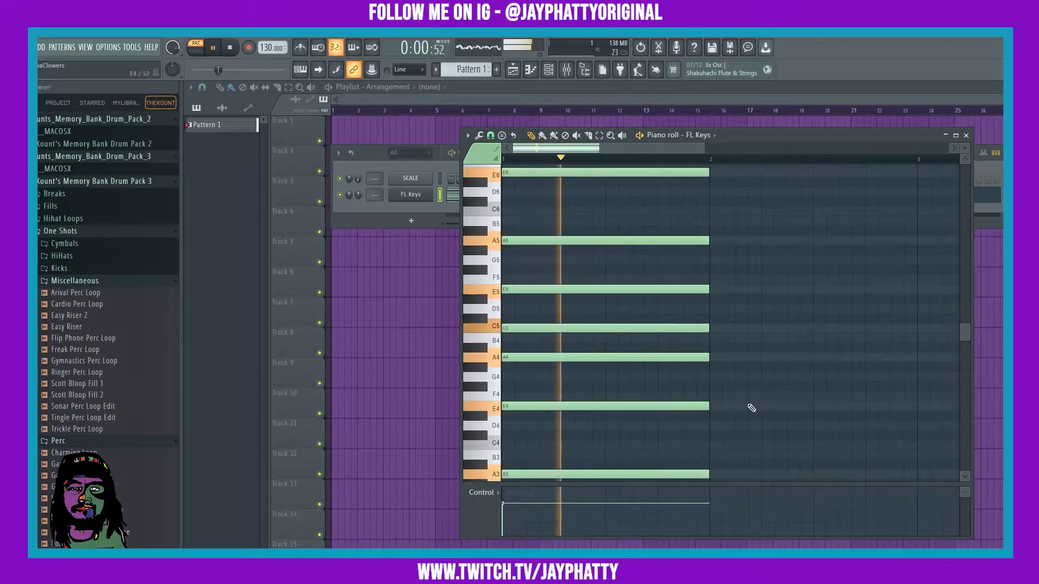
pyautogui.press('space')
# Lower the velocity of all the chord's notes slightly, play it back and deselect the notes.
pyautogui.hotkey('ctrl', 'a')
pyautogui.press('space')
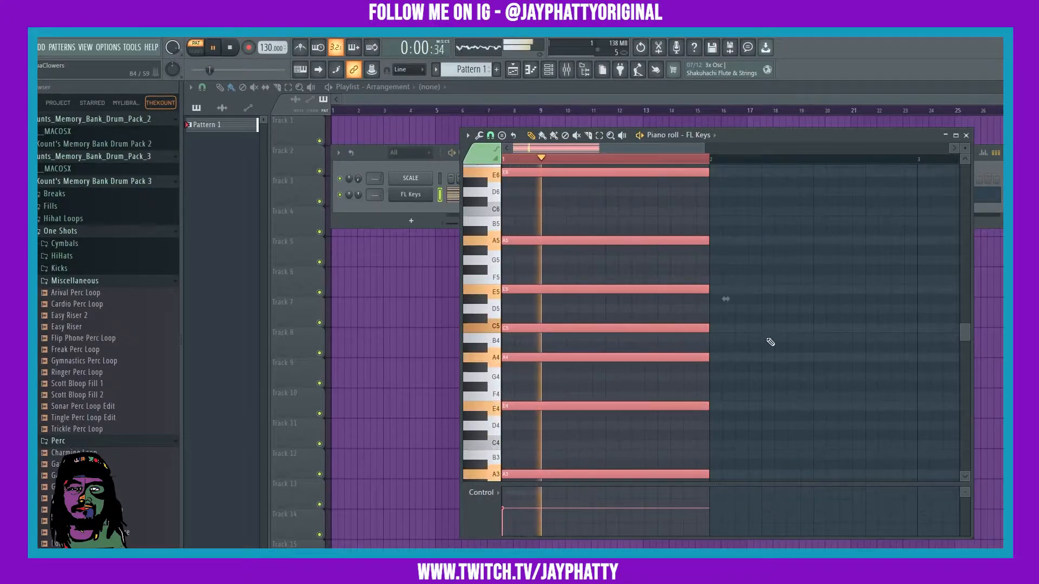
pyautogui.hotkey('ctrl', 'd')
pyautogui.scroll(-1, 788, 348)
pyautogui.press('space')
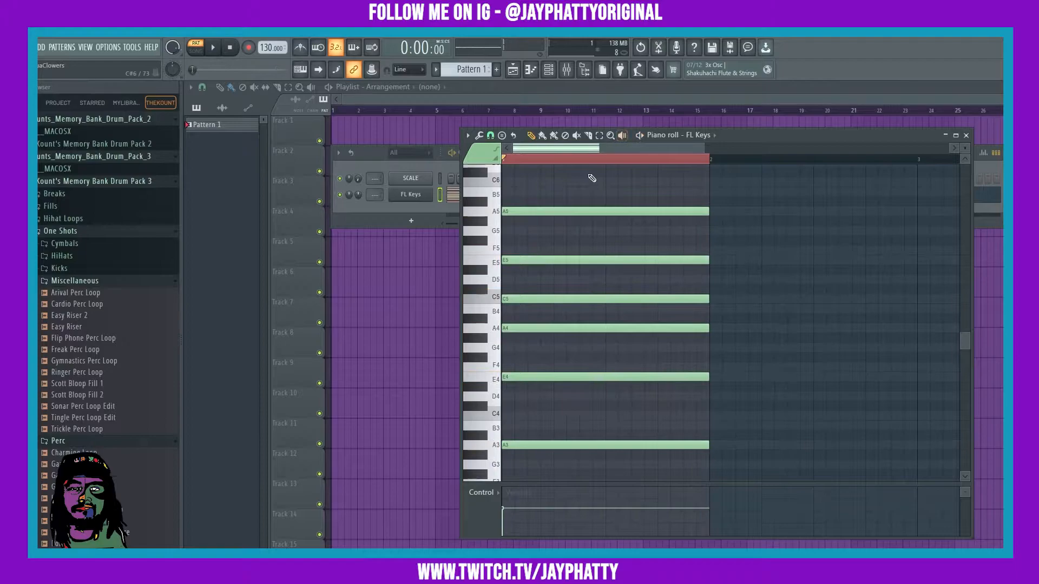
# Copy the whole bar 1 chord into bar 2, transposed down two semitones.
pyautogui.scroll(-5, 620, 161)
pyautogui.scroll(4, 643, 244)
pyautogui.scroll(-3, 633, 281)
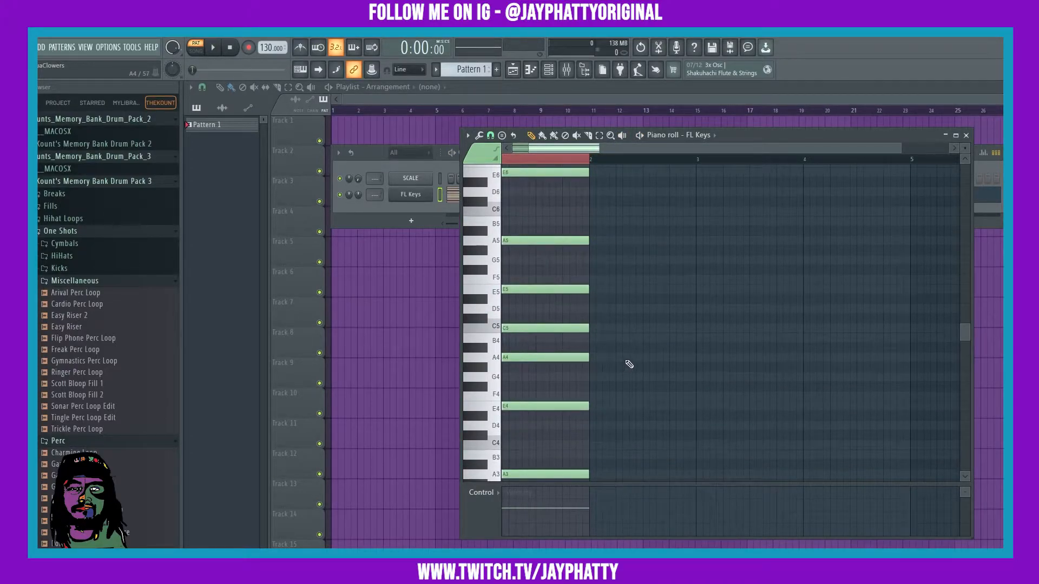
pyautogui.hotkey('ctrl', 'a')
pyautogui.moveTo(518, 406); pyautogui.dragTo(625, 427)
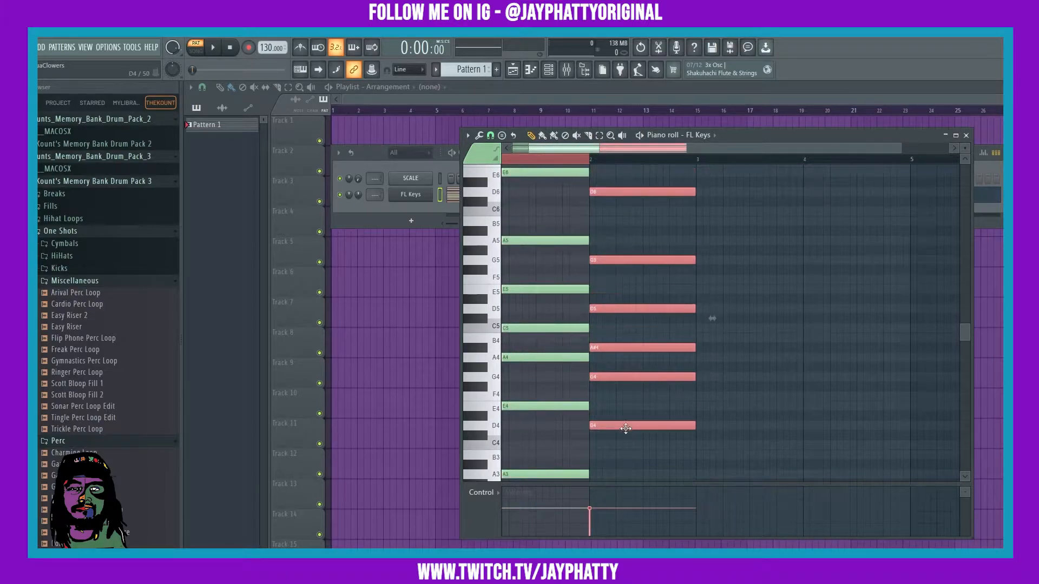
pyautogui.keyDown('ctrl'); pyautogui.click(727, 406); pyautogui.keyUp('ctrl')
# Raise the A#4 note of the bar 2 chord to B4.
pyautogui.scroll(1, 695, 341)
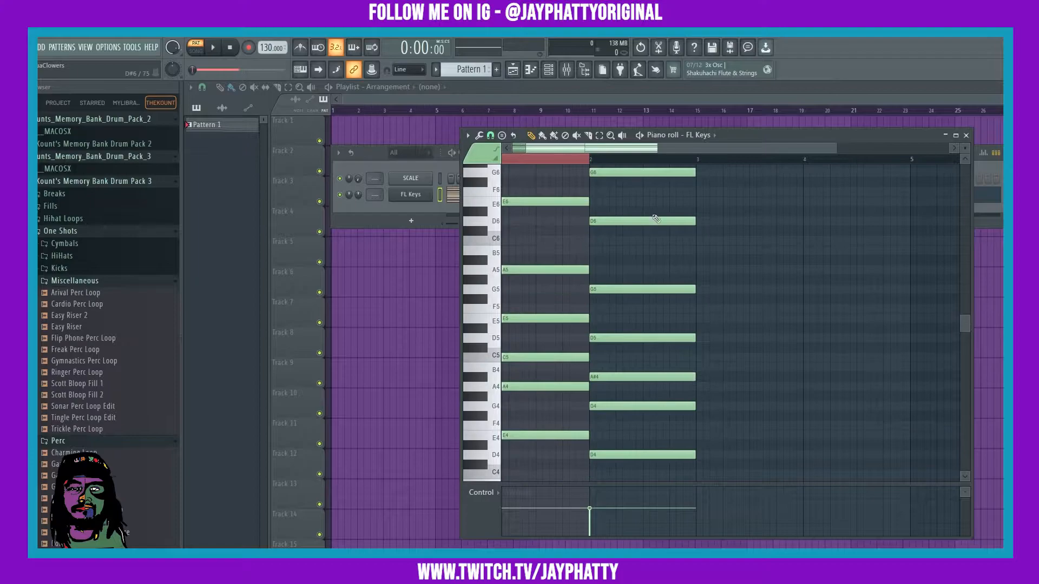
pyautogui.scroll(1, 691, 291)
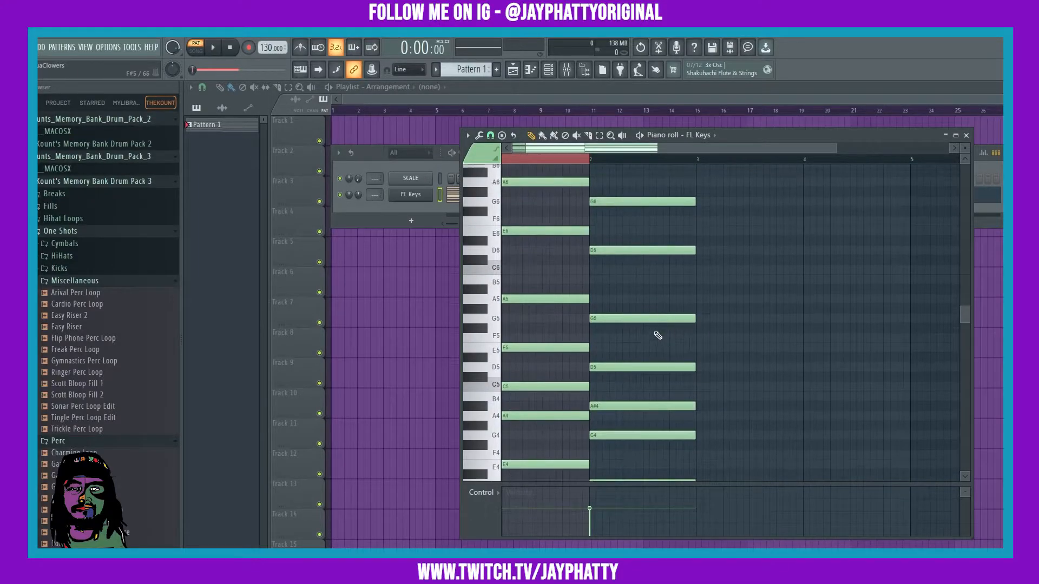
pyautogui.scroll(-2, 612, 319)
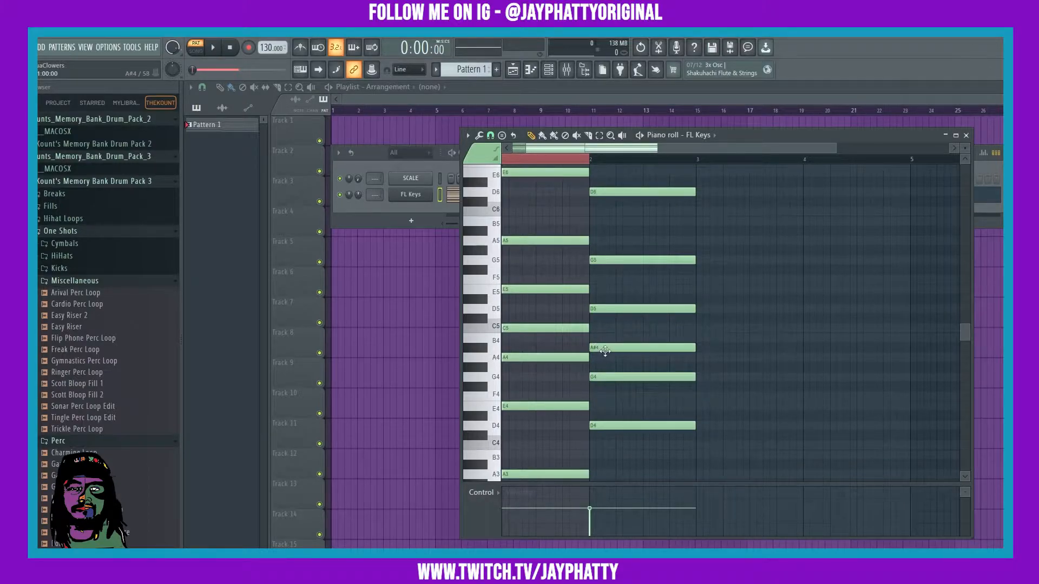
pyautogui.moveTo(603, 349); pyautogui.dragTo(605, 340)
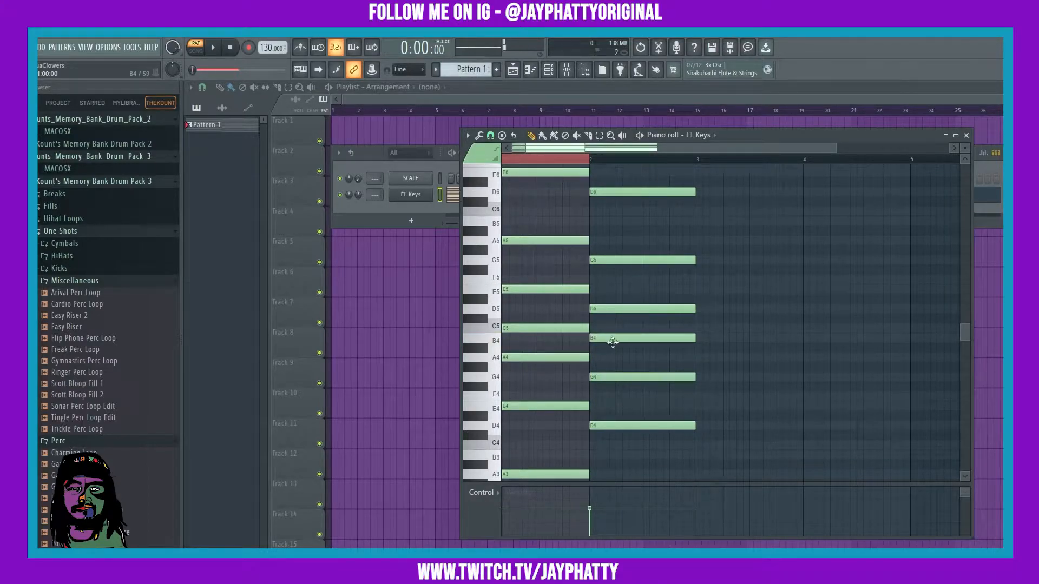
pyautogui.scroll(-2, 611, 346)
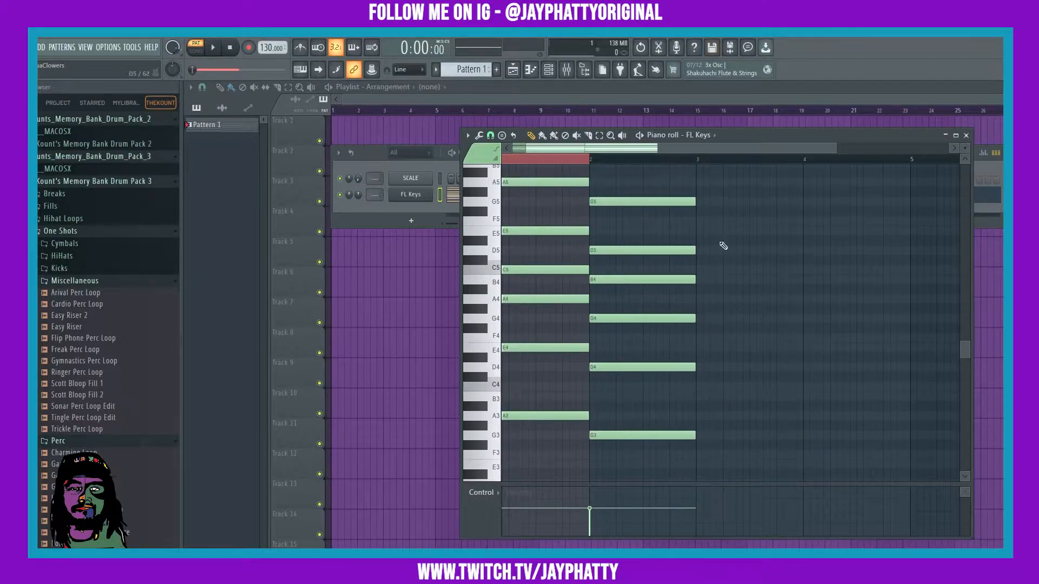
# Clear the bar 1 time selection and play back both chords.
pyautogui.click(560, 162)
pyautogui.press('space')
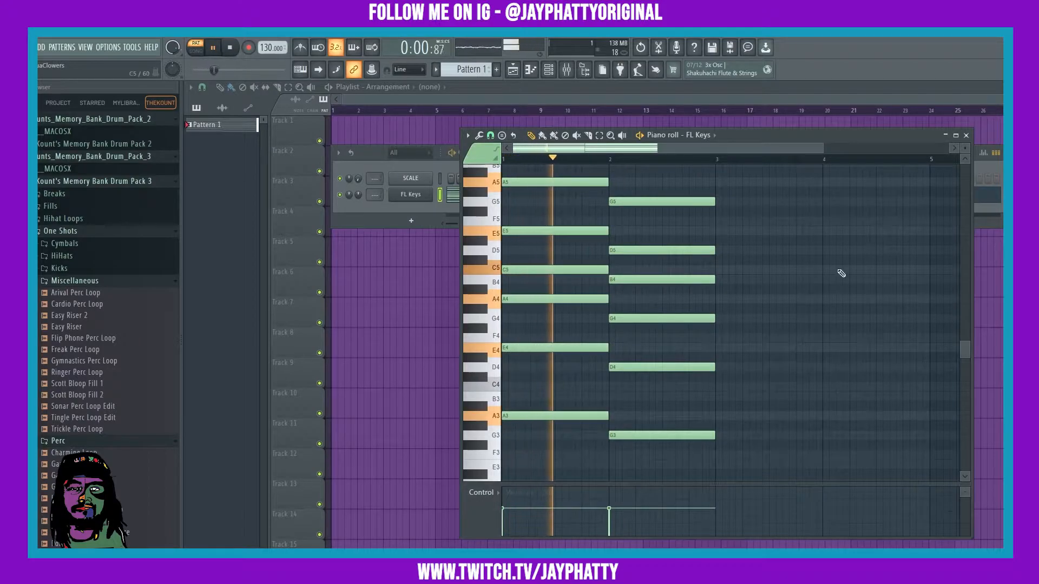
pyautogui.scroll(3, 836, 277)
pyautogui.scroll(2, 831, 281)
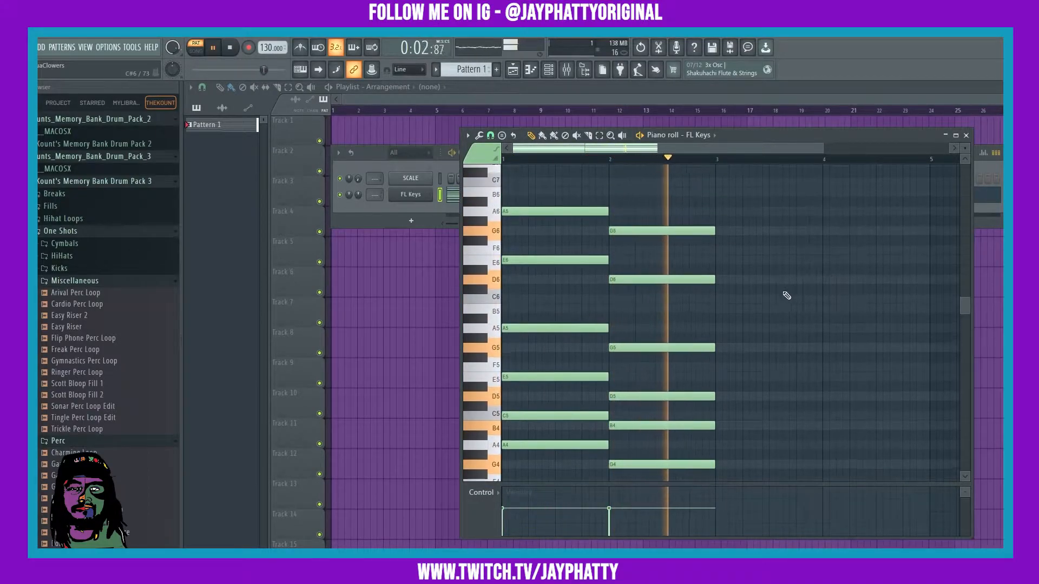
pyautogui.press('space')
# Place an F major chord spanning F4 to F7 in bar 3 and a copy of the bar 2 chord in bar 4, one semitone lower.
pyautogui.scroll(-3, 893, 241)
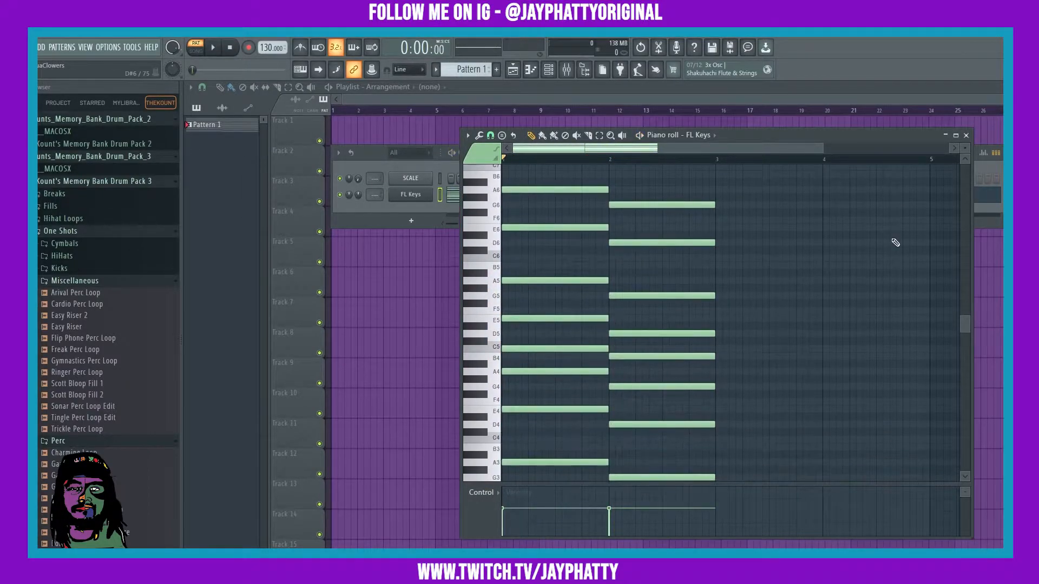
pyautogui.scroll(-1, 815, 340)
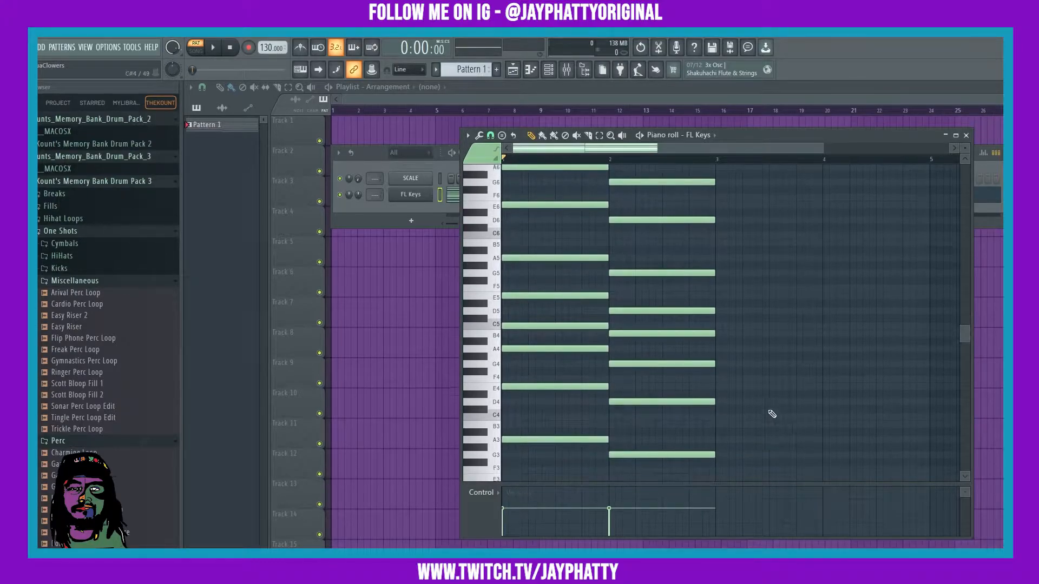
pyautogui.moveTo(746, 461); pyautogui.dragTo(834, 262)
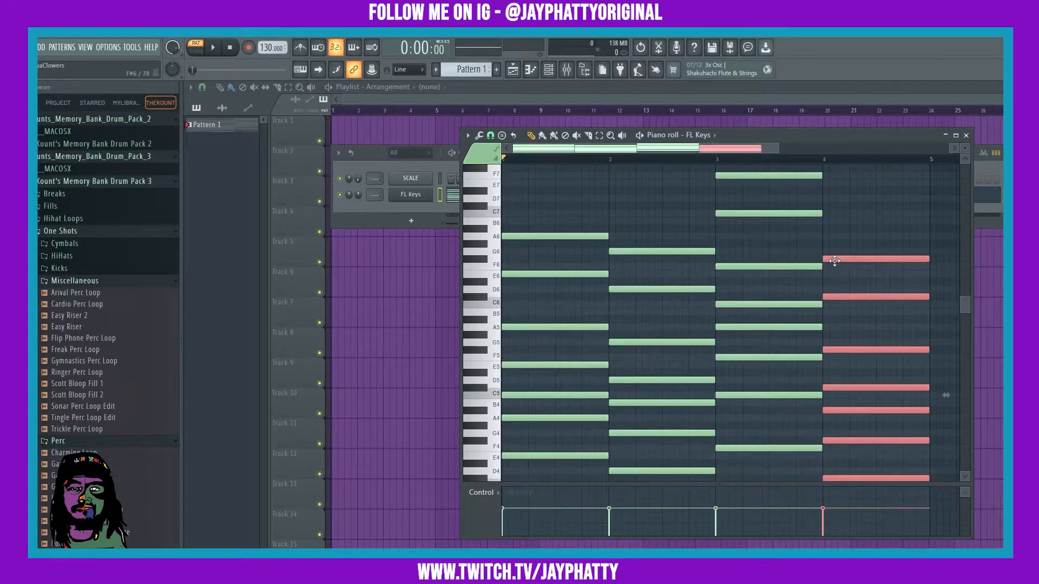
# Examine the individual notes of the bar 3 chord.
pyautogui.scroll(5, 724, 159)
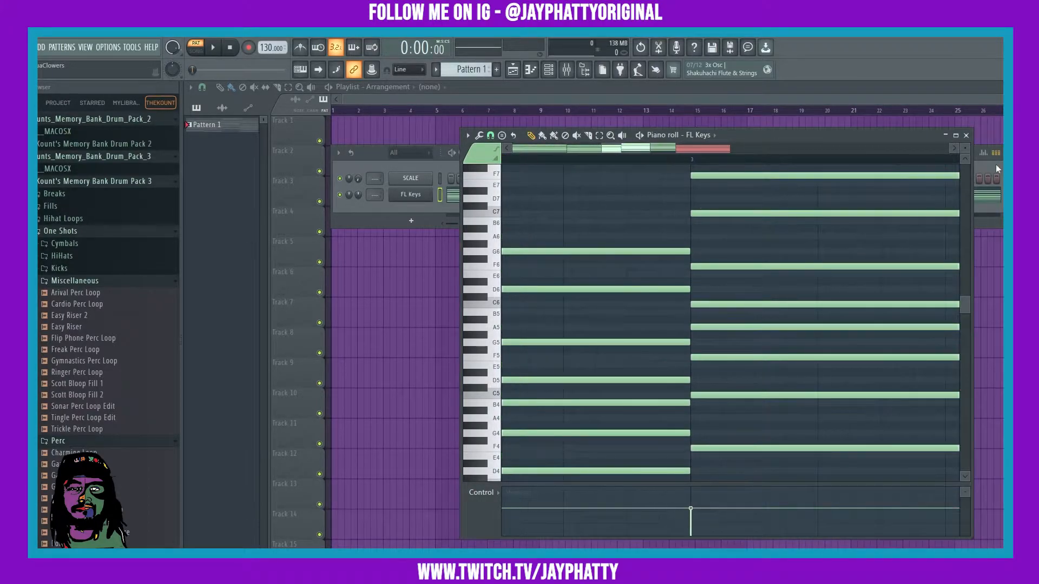
pyautogui.scroll(3, 720, 297)
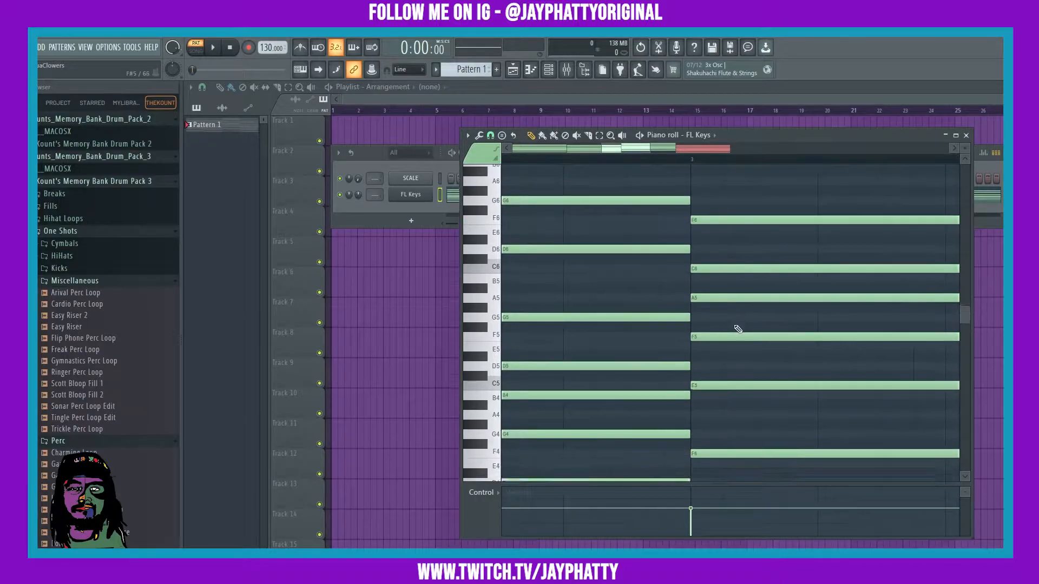
pyautogui.scroll(-3, 689, 162)
pyautogui.scroll(-3, 751, 306)
pyautogui.scroll(3, 755, 314)
pyautogui.scroll(-6, 755, 313)
pyautogui.scroll(2, 758, 316)
pyautogui.scroll(-5, 672, 159)
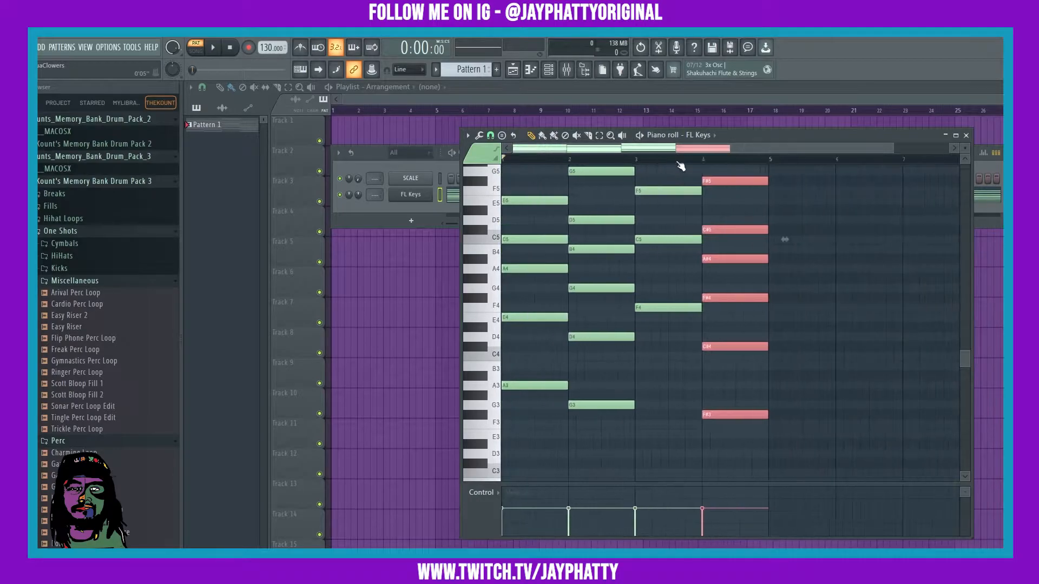
# In the bar 4 chord, move A#4 to A4, C#5 to D5, F#5 to G5, C#4 to C4 and F#3 to F3.
pyautogui.scroll(1, 806, 293)
pyautogui.click(806, 294)
pyautogui.moveTo(716, 290); pyautogui.dragTo(712, 299)
pyautogui.moveTo(711, 256); pyautogui.dragTo(711, 249)
pyautogui.click(710, 203)
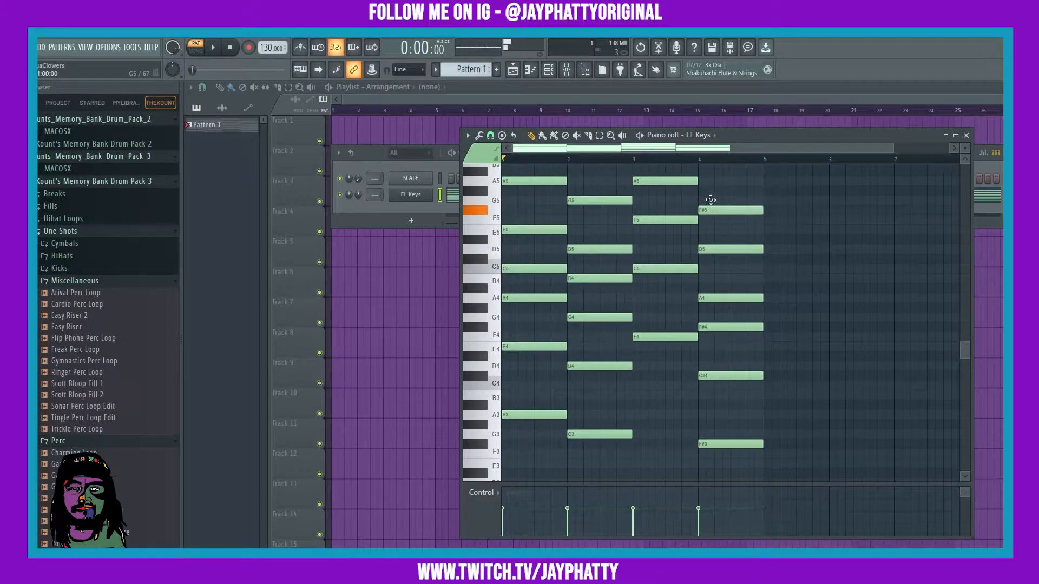
pyautogui.moveTo(711, 200); pyautogui.dragTo(711, 201)
pyautogui.moveTo(705, 376); pyautogui.dragTo(704, 385)
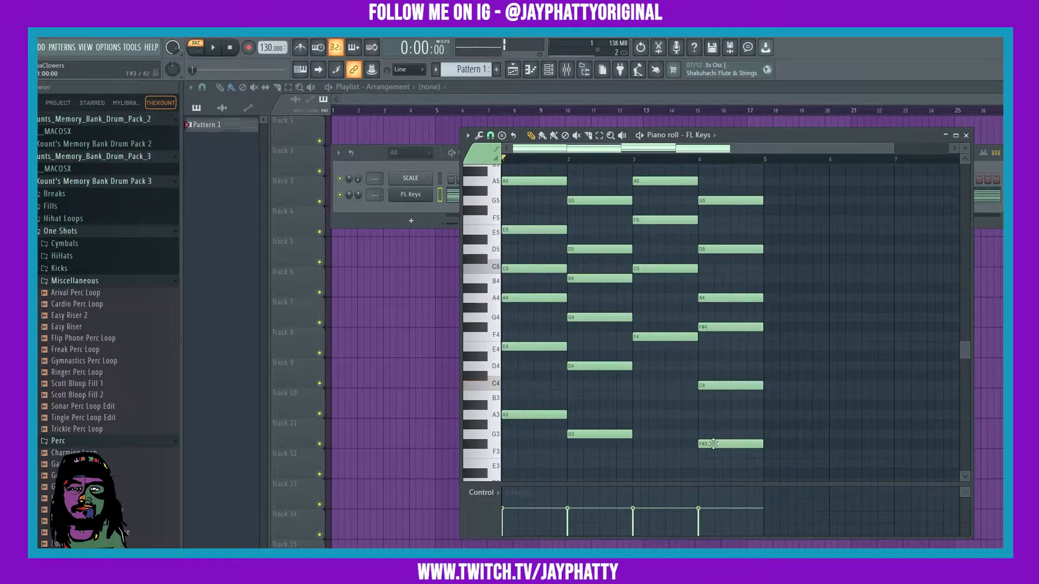
pyautogui.moveTo(713, 446); pyautogui.dragTo(713, 454)
# Play back the four-bar chord progression while checking the bar 4 notes.
pyautogui.press('space')
pyautogui.scroll(1, 804, 412)
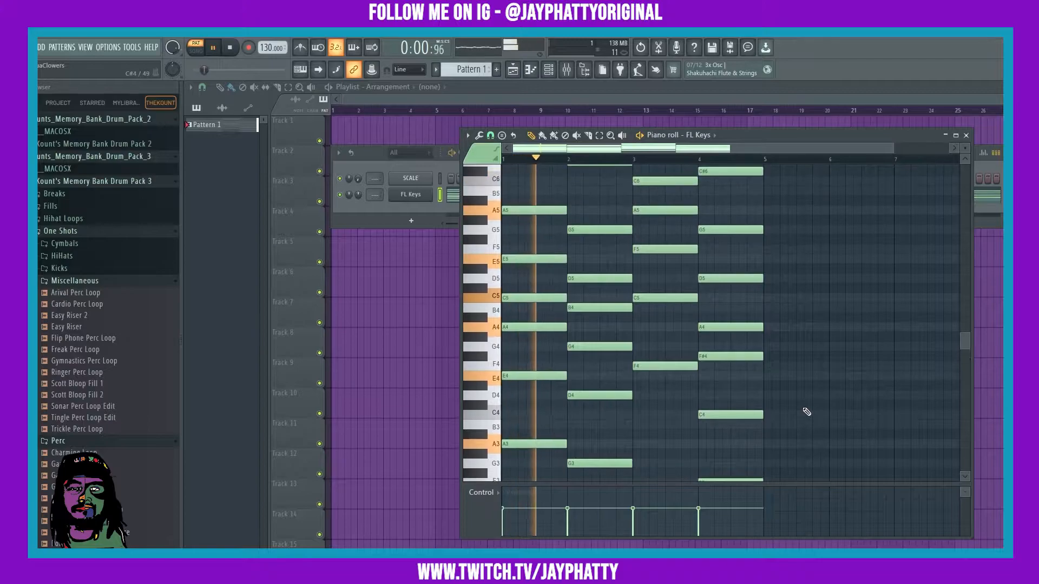
pyautogui.scroll(1, 806, 412)
pyautogui.scroll(2, 811, 411)
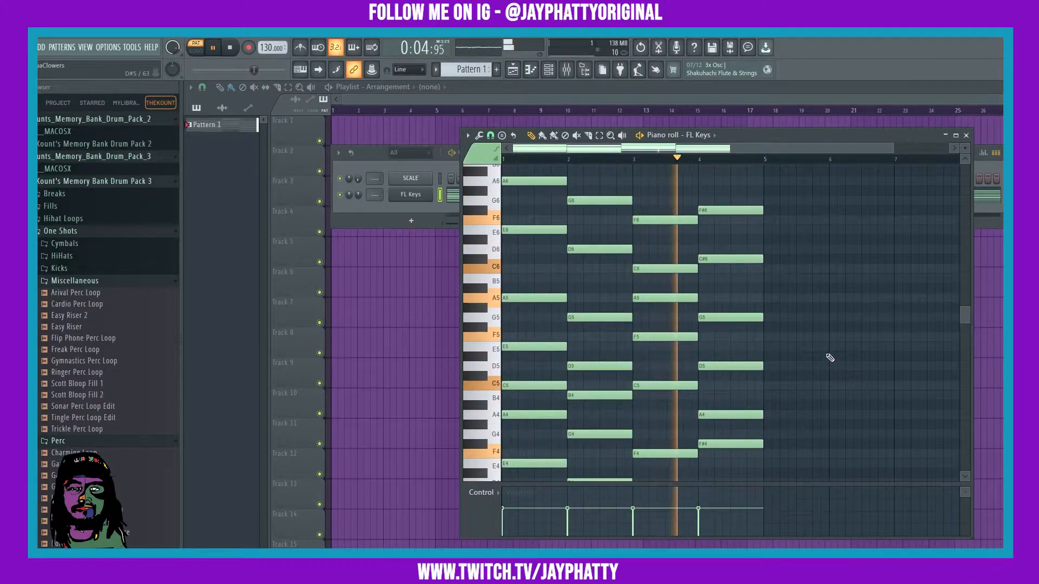
pyautogui.scroll(-3, 828, 359)
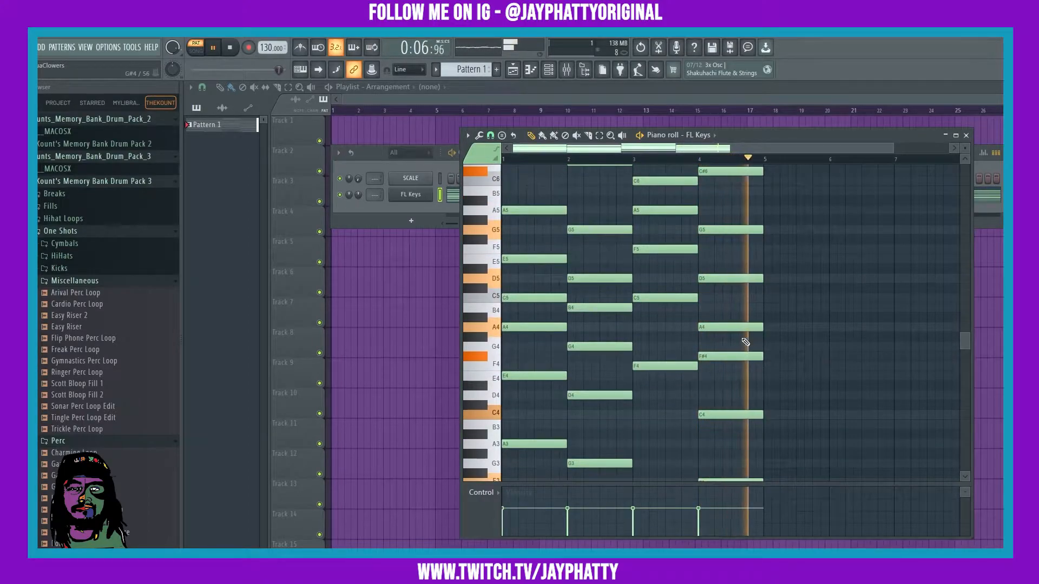
pyautogui.press('space')
# In the bar 4 chord, move C#6 down to C6 and F#4 down to F4, and briefly play the result.
pyautogui.scroll(1, 742, 220)
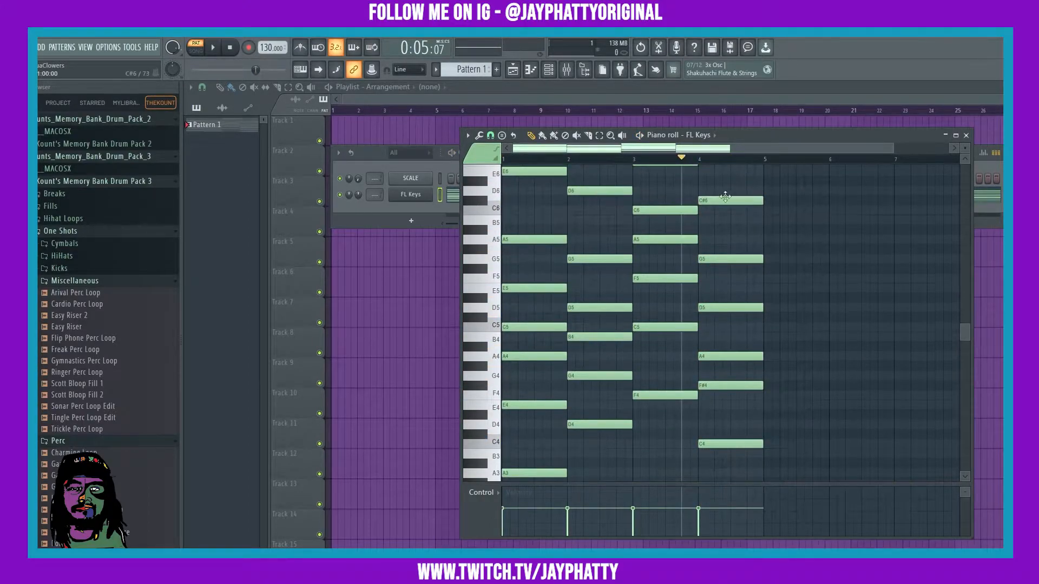
pyautogui.moveTo(709, 204); pyautogui.dragTo(707, 211)
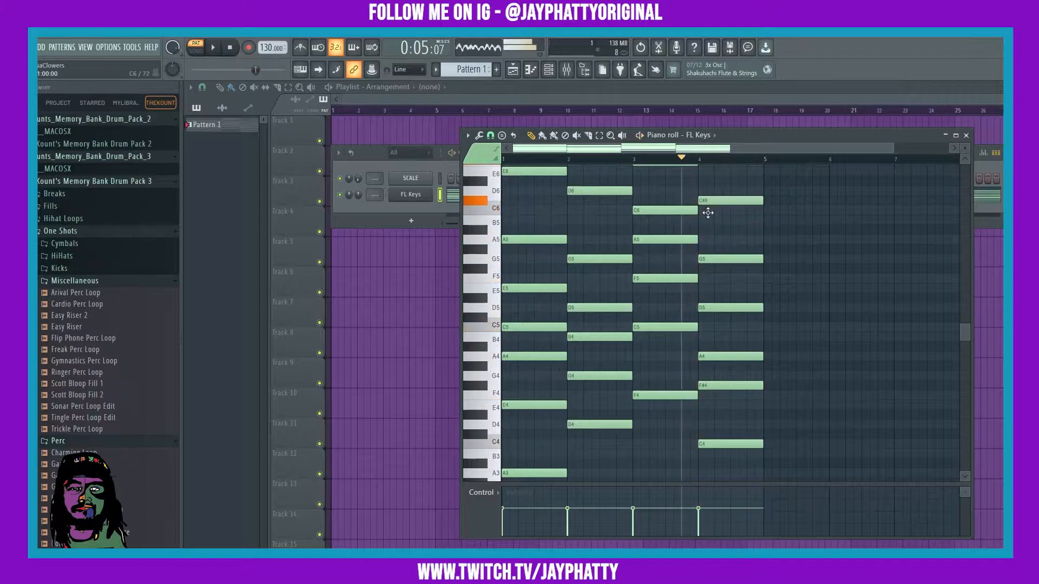
pyautogui.moveTo(714, 385); pyautogui.dragTo(714, 395)
pyautogui.press('space')
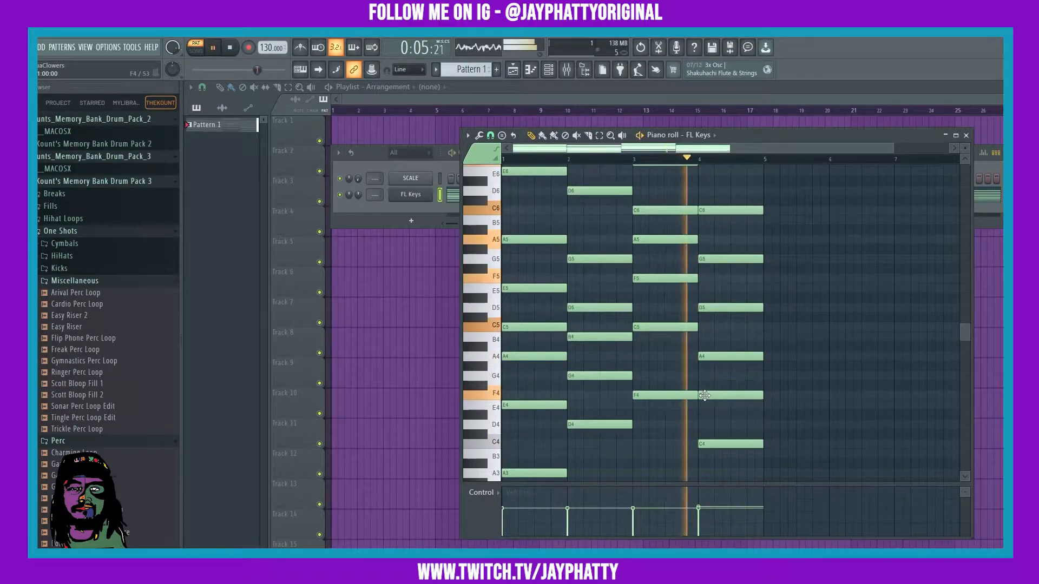
pyautogui.press('space')
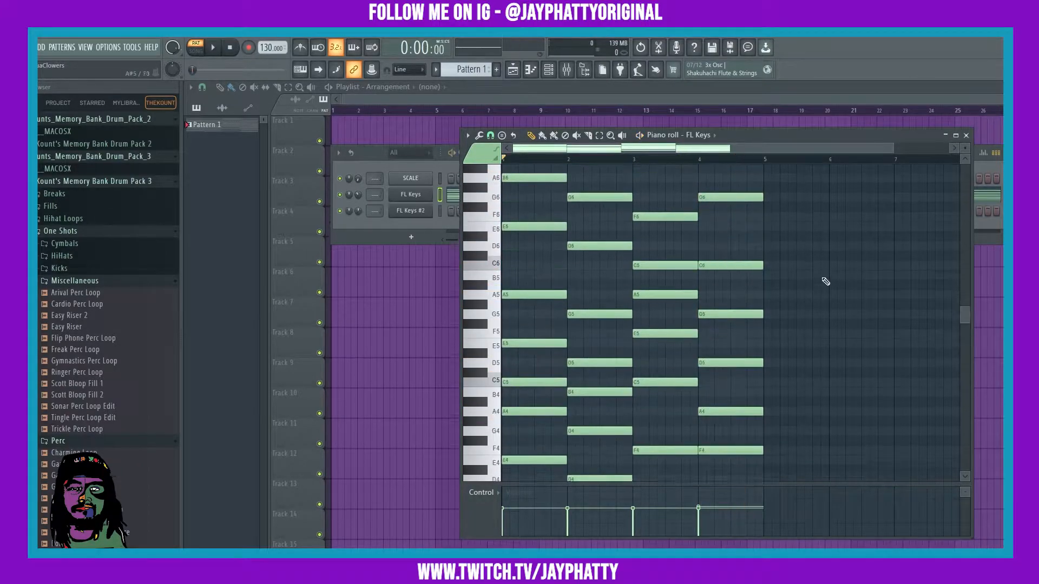
# Play back the corrected progression and set the FL Keys channel volume to 45%.
pyautogui.scroll(2, 820, 292)
pyautogui.press('space')
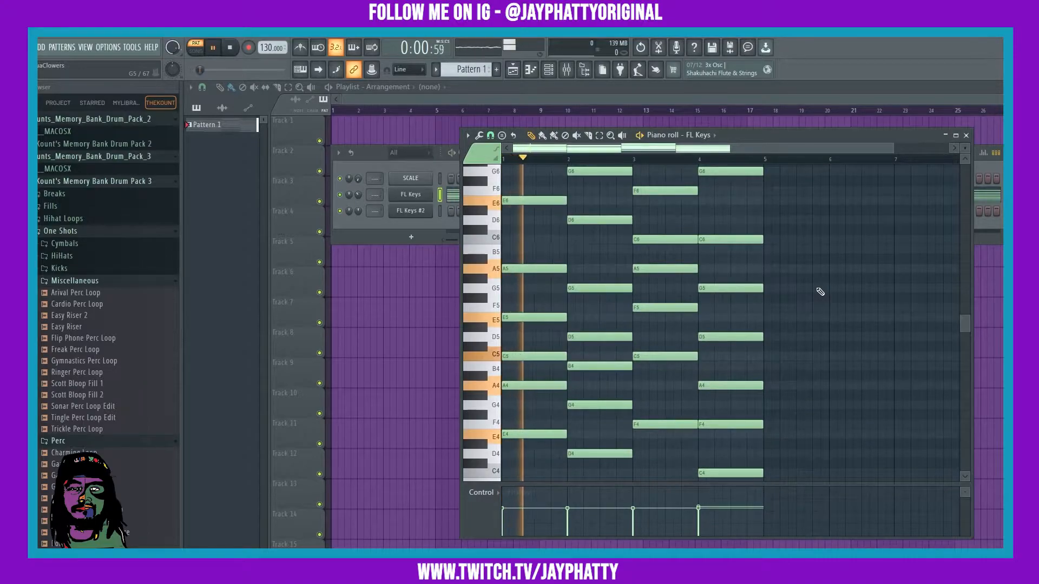
pyautogui.click(362, 195)
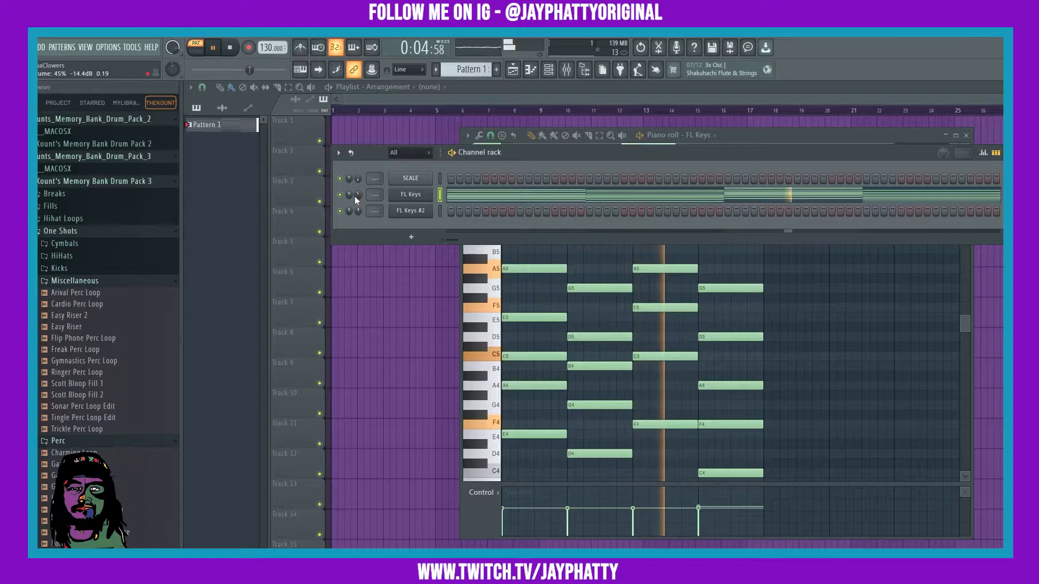
pyautogui.click(847, 336)
pyautogui.press('space')
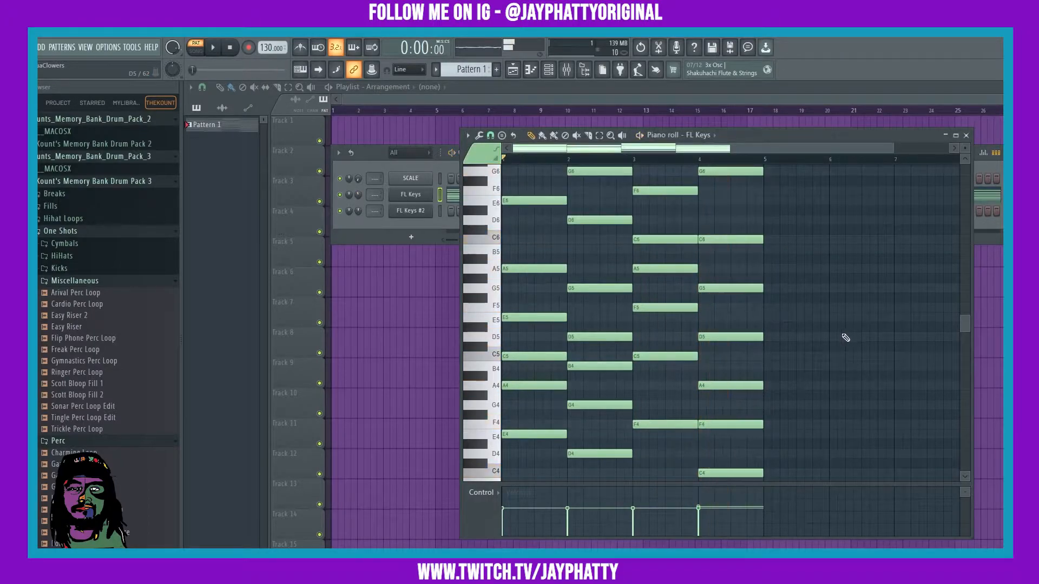
# Apply bipolar velocity randomization to all FL Keys notes, audition the progression and deselect the notes.
pyautogui.hotkey('ctrl', 'a')
pyautogui.hotkey('alt', 'r')
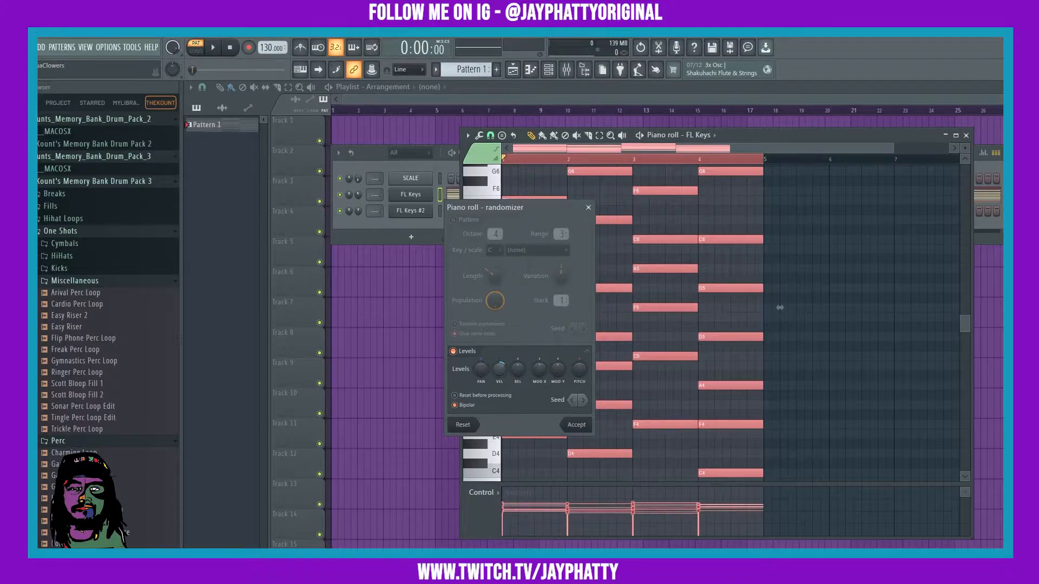
pyautogui.press('space')
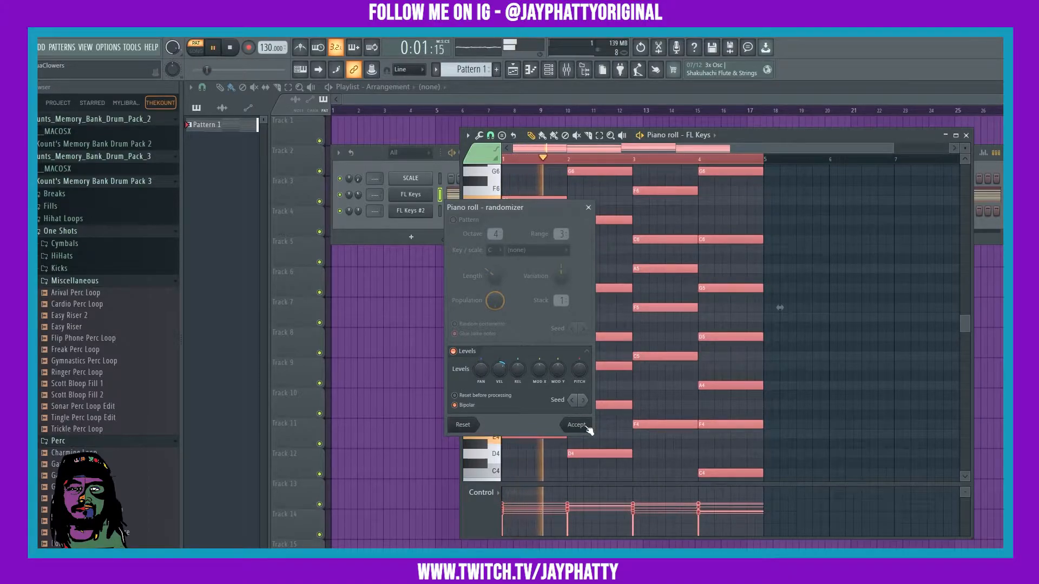
pyautogui.click(576, 425)
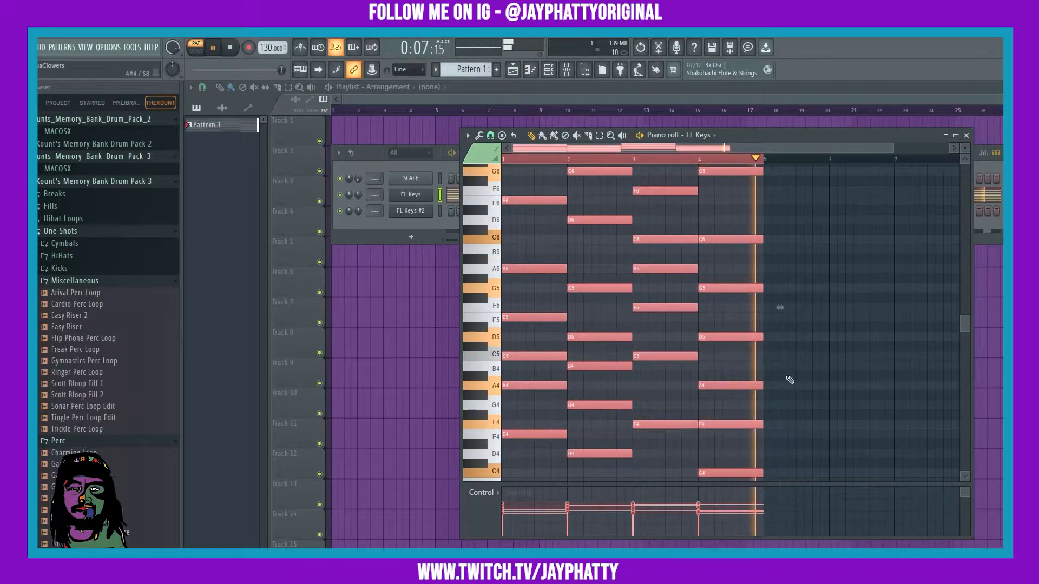
pyautogui.keyDown('ctrl'); pyautogui.click(816, 367); pyautogui.keyUp('ctrl')
pyautogui.press('space')
# Copy the chord notes from the FL Keys channel and paste them into the FL Keys #2 channel.
pyautogui.click(425, 222)
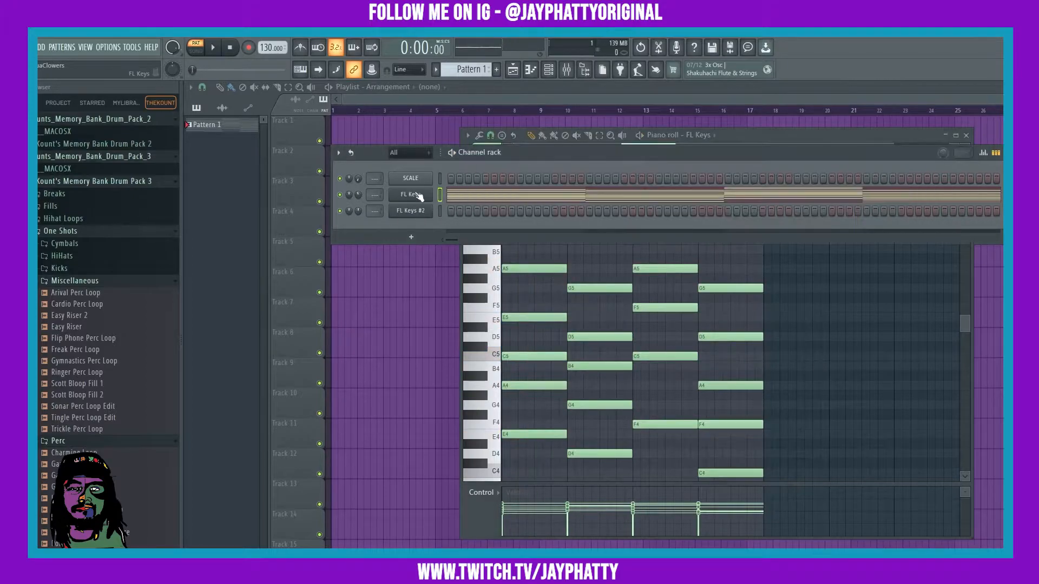
pyautogui.rightClick(413, 201)
pyautogui.click(422, 211)
pyautogui.rightClick(422, 200)
pyautogui.click(422, 212)
pyautogui.rightClick(421, 211)
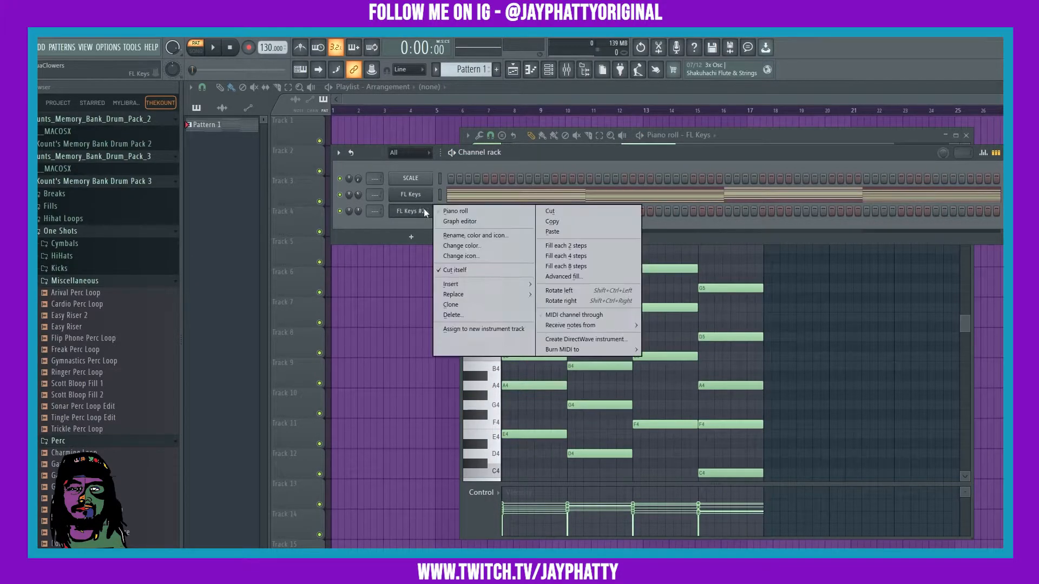
pyautogui.click(573, 232)
# Open the FL Keys #2 piano roll and arpeggiate all its notes with the Alternate pattern, range 1 and Time sync.
pyautogui.rightClick(422, 211)
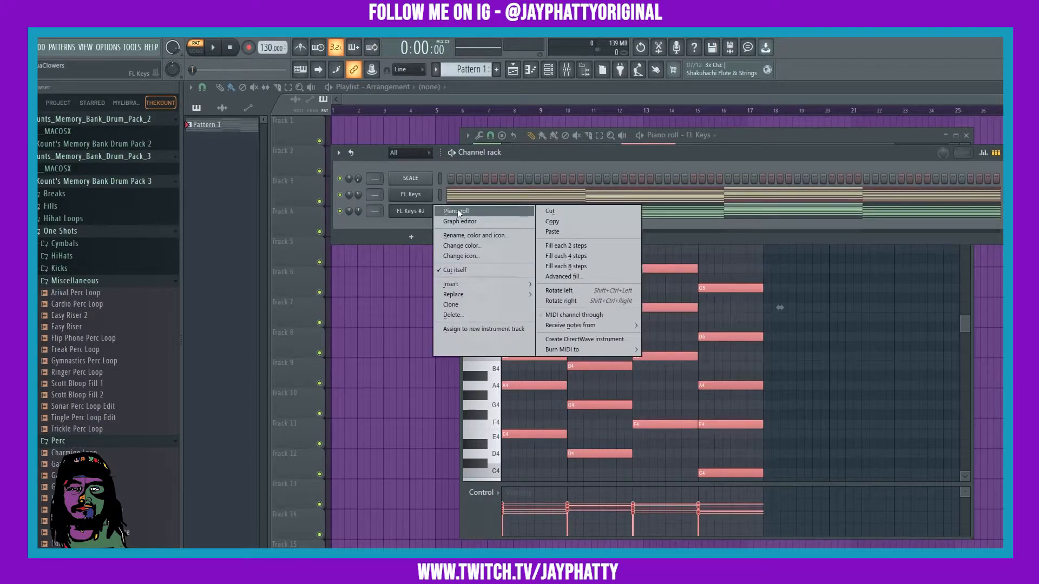
pyautogui.click(458, 213)
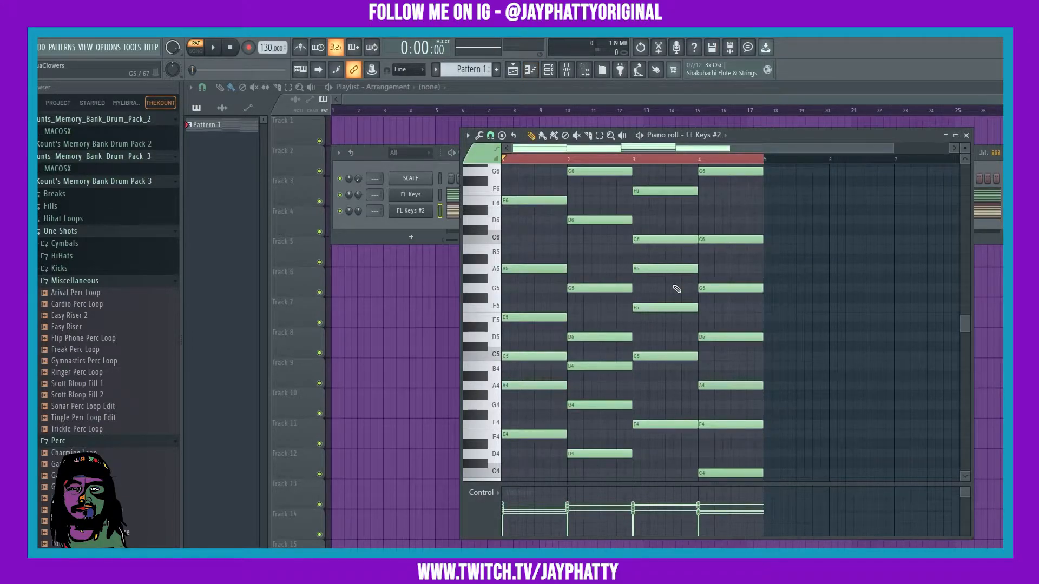
pyautogui.hotkey('ctrl', 'a')
pyautogui.hotkey('alt', 'a')
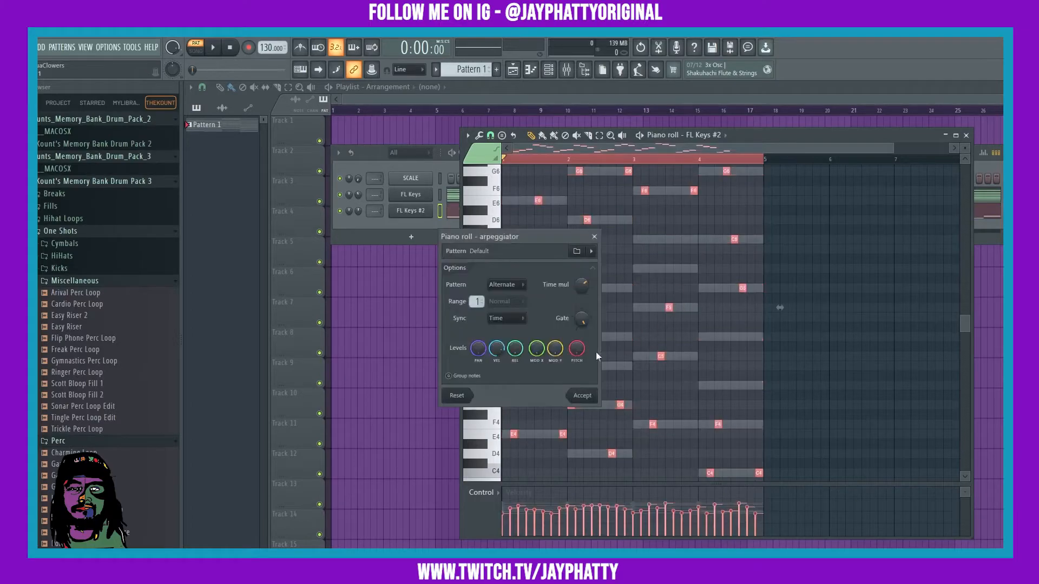
pyautogui.moveTo(655, 276); pyautogui.dragTo(784, 246)
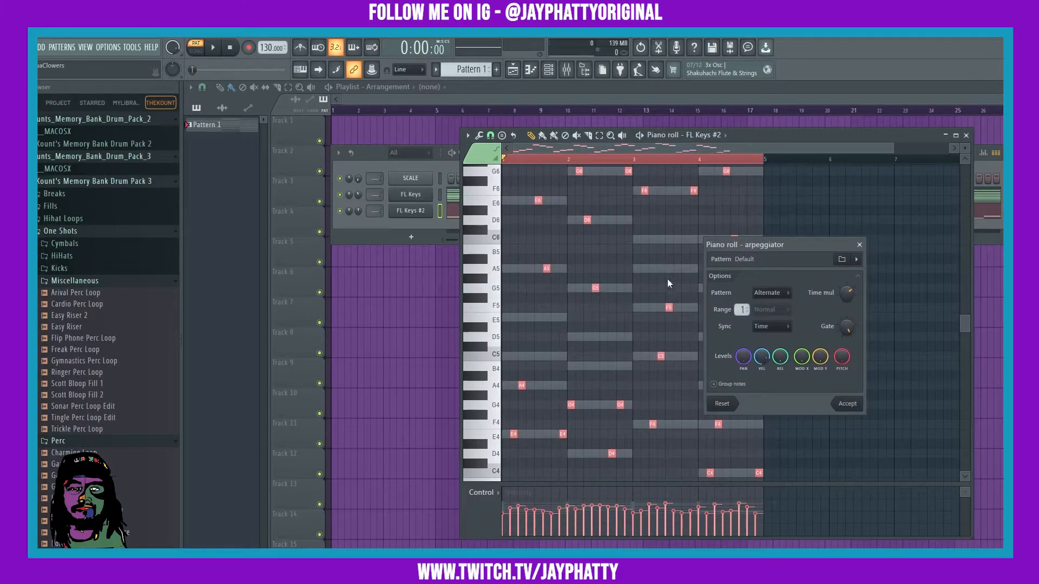
pyautogui.click(847, 404)
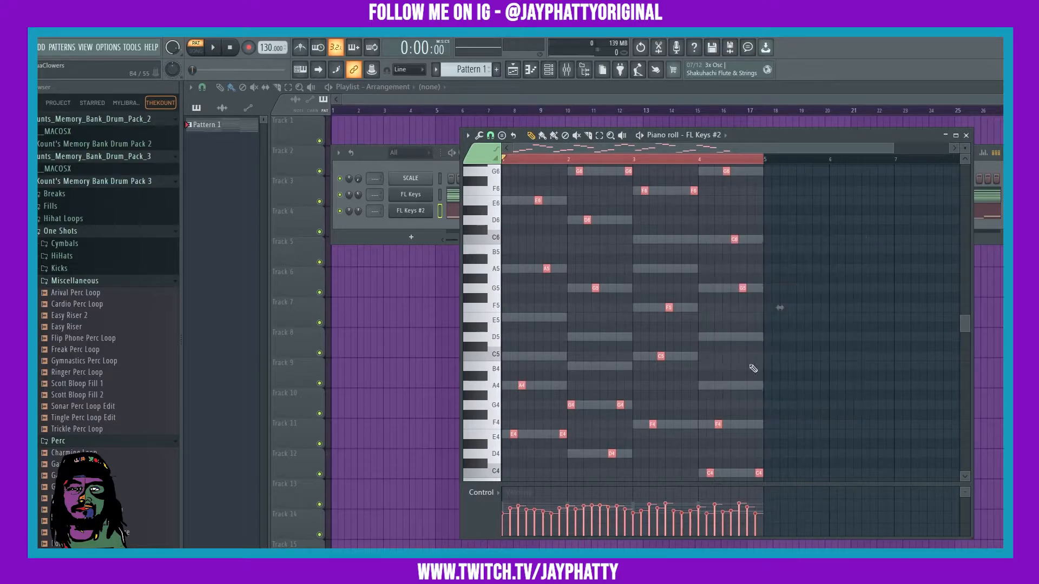
# Play the arpeggio together with the chords and adjust the FL Keys #2 channel volume.
pyautogui.click(212, 49)
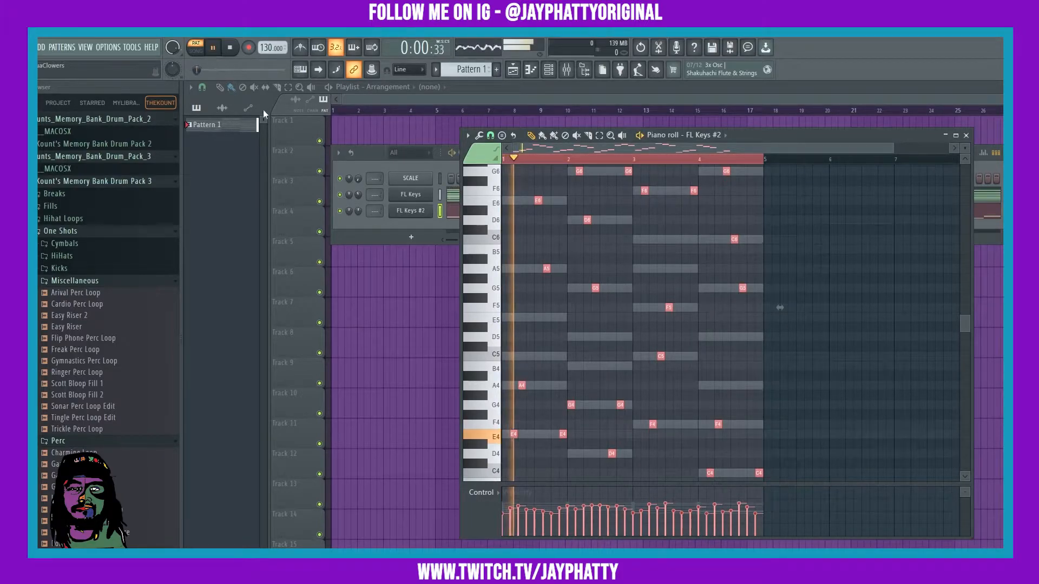
pyautogui.click(358, 212)
pyautogui.moveTo(358, 211)
pyautogui.mouseDown()
pyautogui.moveTo(358, 221)
pyautogui.moveTo(362, 203)
pyautogui.mouseUp()
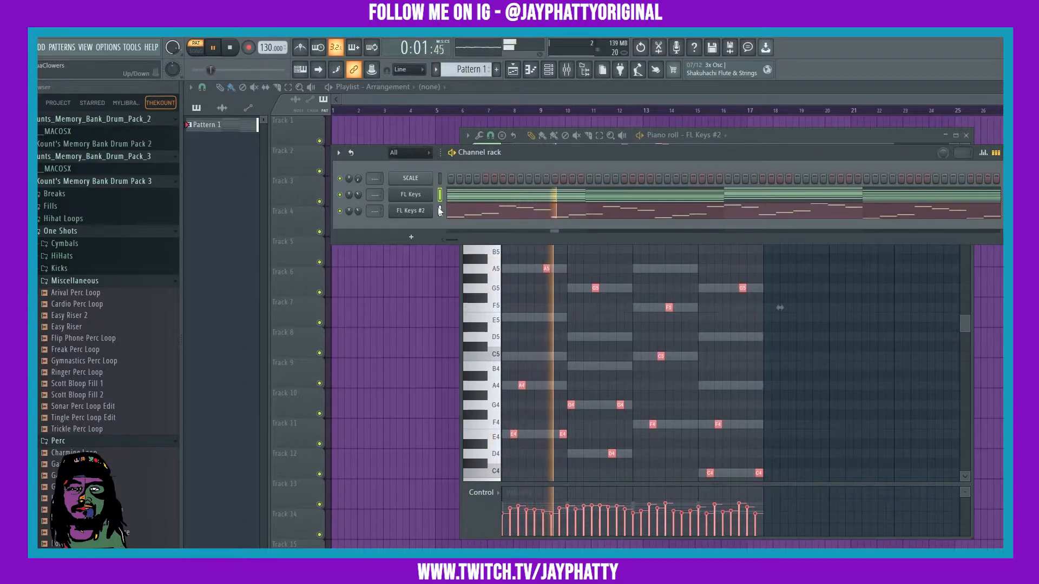
# Open the mixer and route the FL Keys and FL Keys #2 channels to inserts 1 and 2.
pyautogui.press('F9')
pyautogui.rightClick(359, 319)
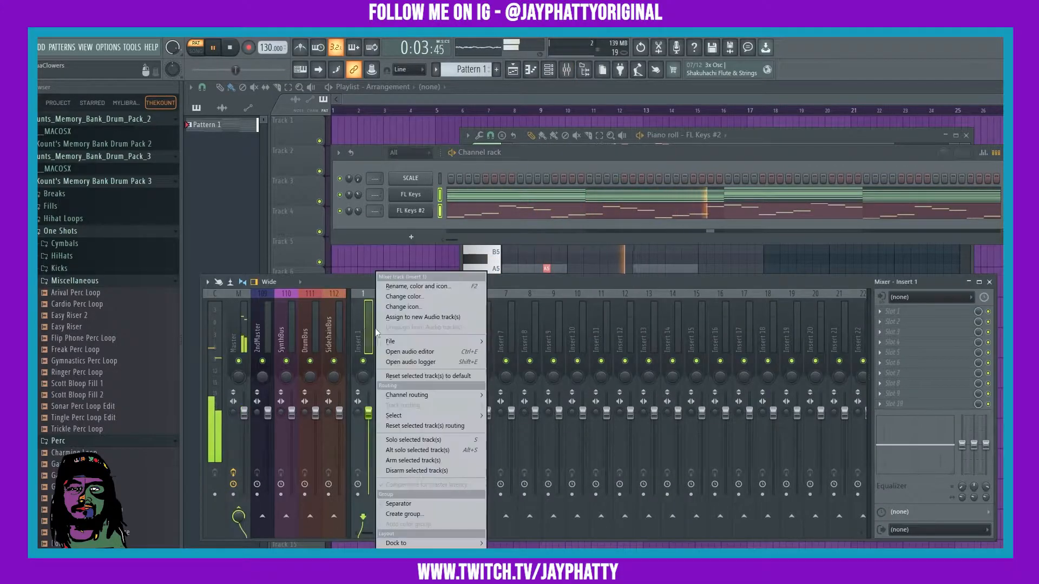
pyautogui.moveTo(421, 395)
pyautogui.click(541, 405)
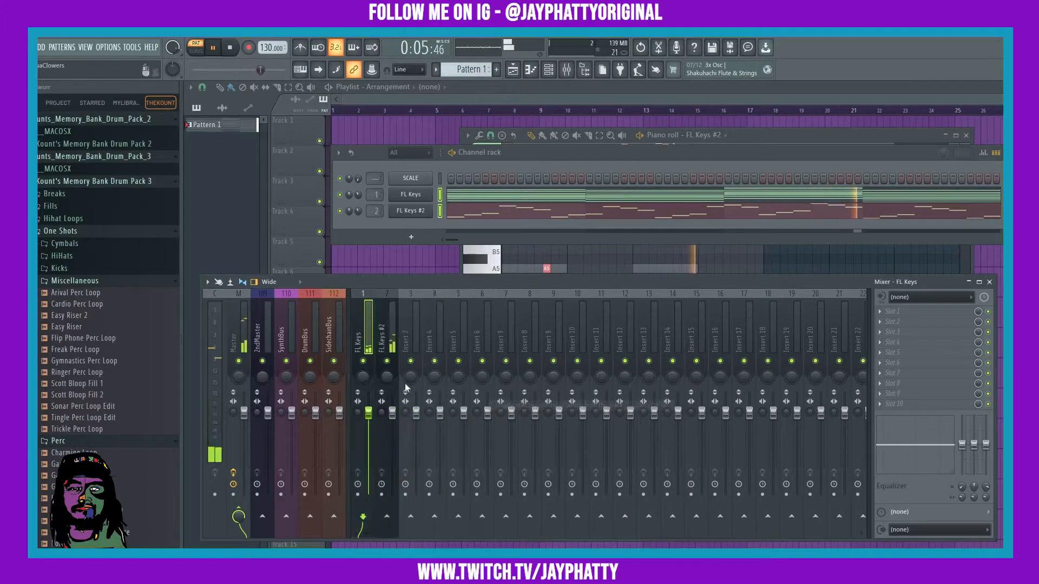
# Color the FL Keys and FL Keys #2 mixer tracks purple and route them to the SynthBus track.
pyautogui.rightClick(392, 336)
pyautogui.click(448, 296)
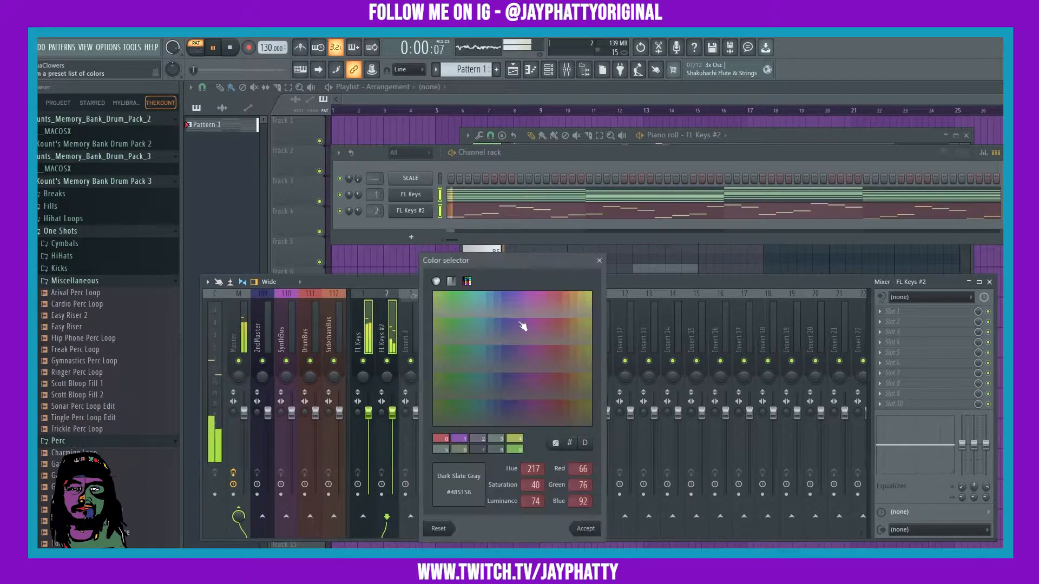
pyautogui.click(584, 529)
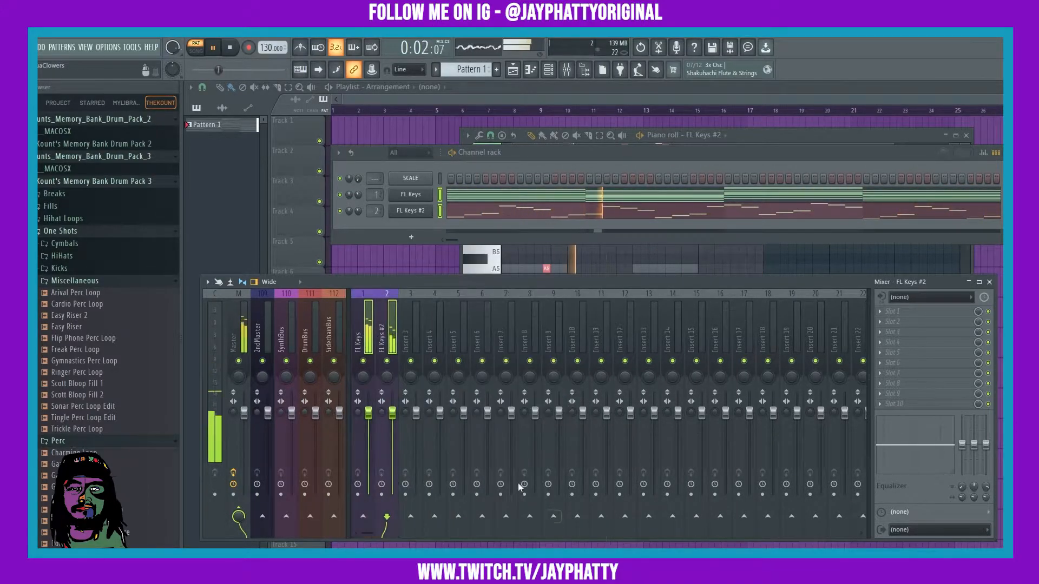
pyautogui.rightClick(285, 518)
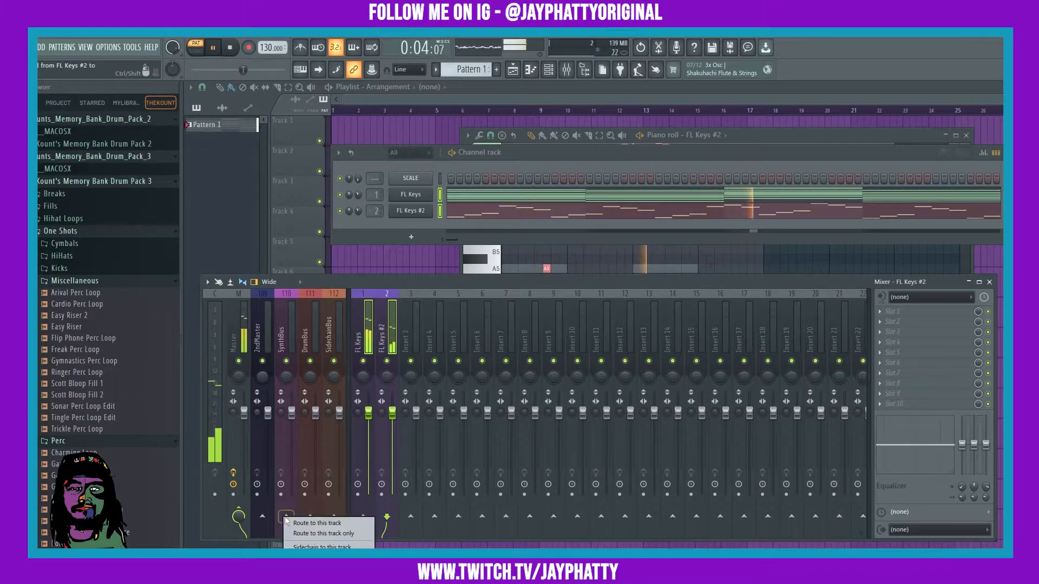
pyautogui.click(314, 524)
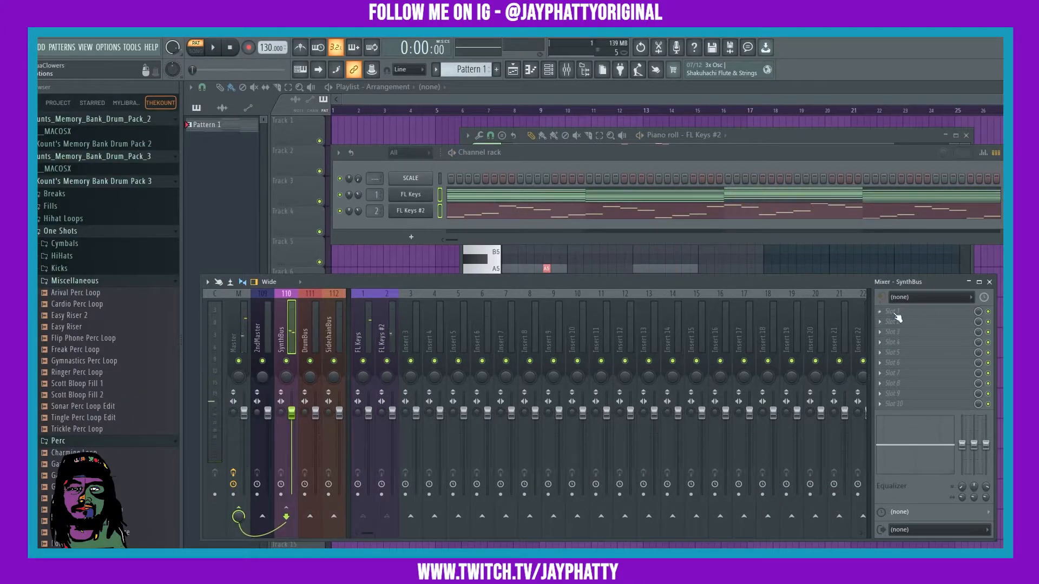
# Add Vintage Chorus to the first SynthBus effect slot and audition it in Edit mode.
pyautogui.click(897, 317)
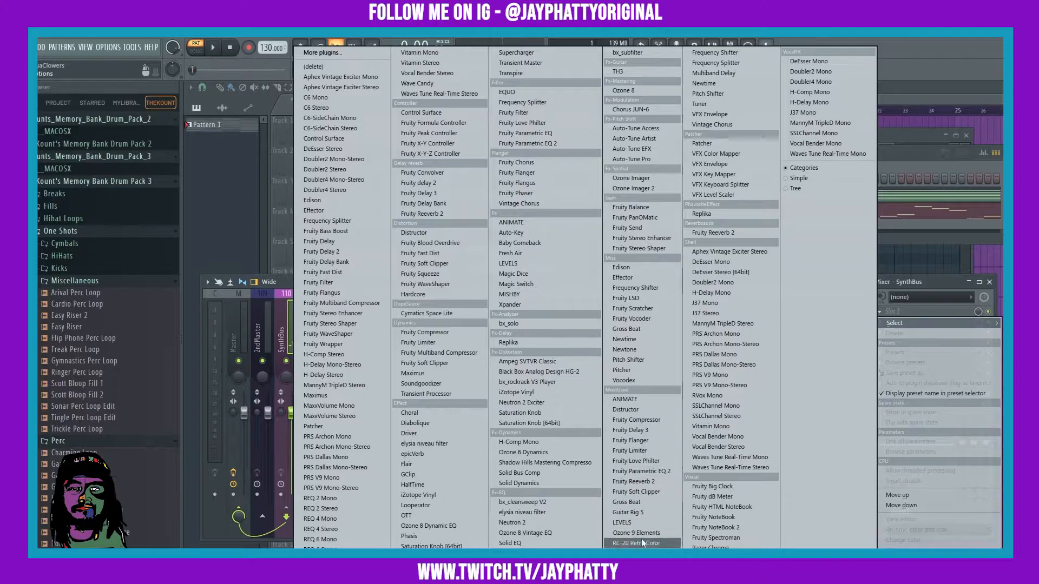
pyautogui.click(615, 549)
pyautogui.click(352, 310)
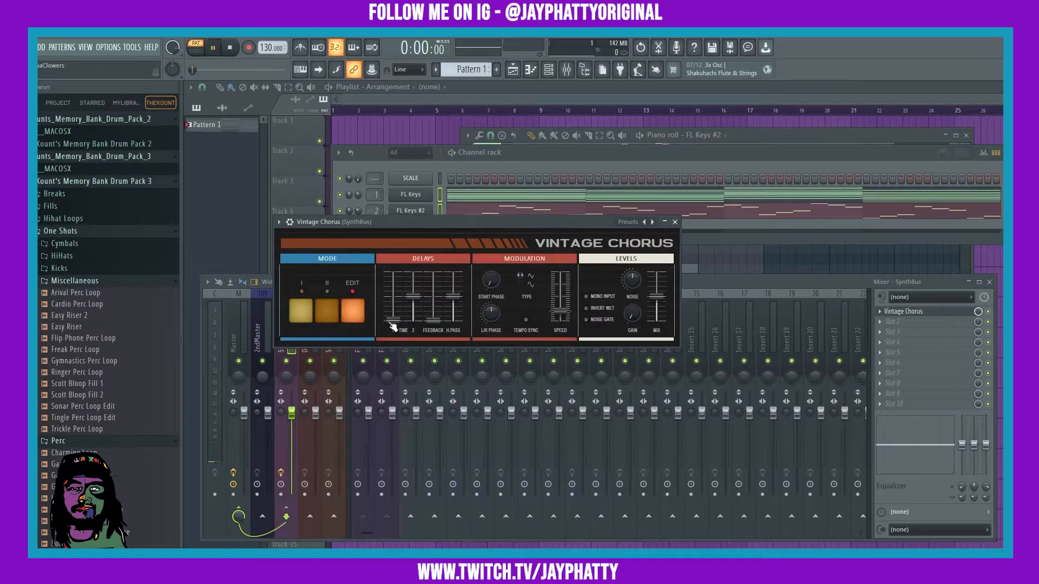
pyautogui.press('space')
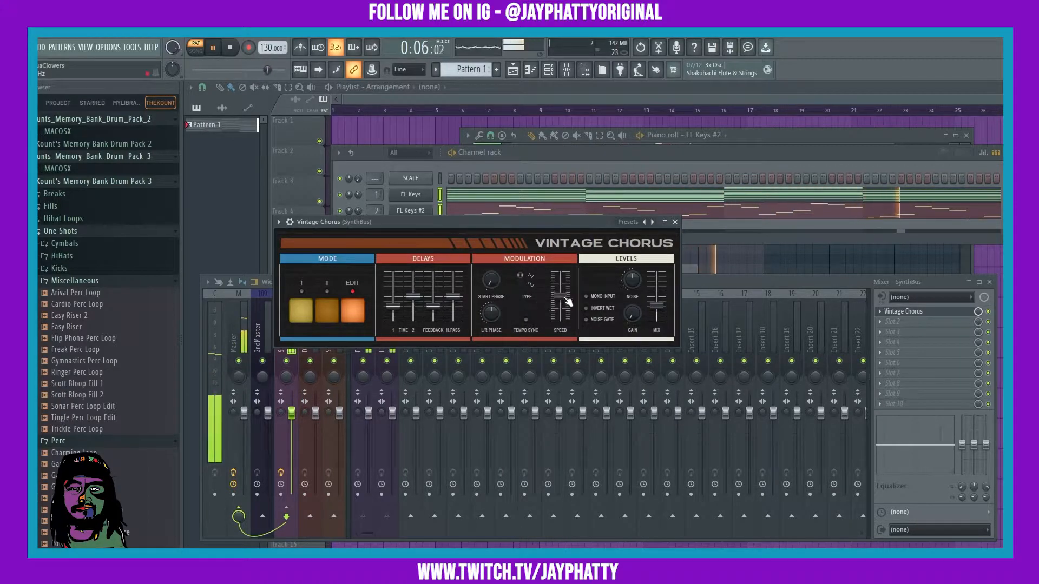
pyautogui.click(674, 222)
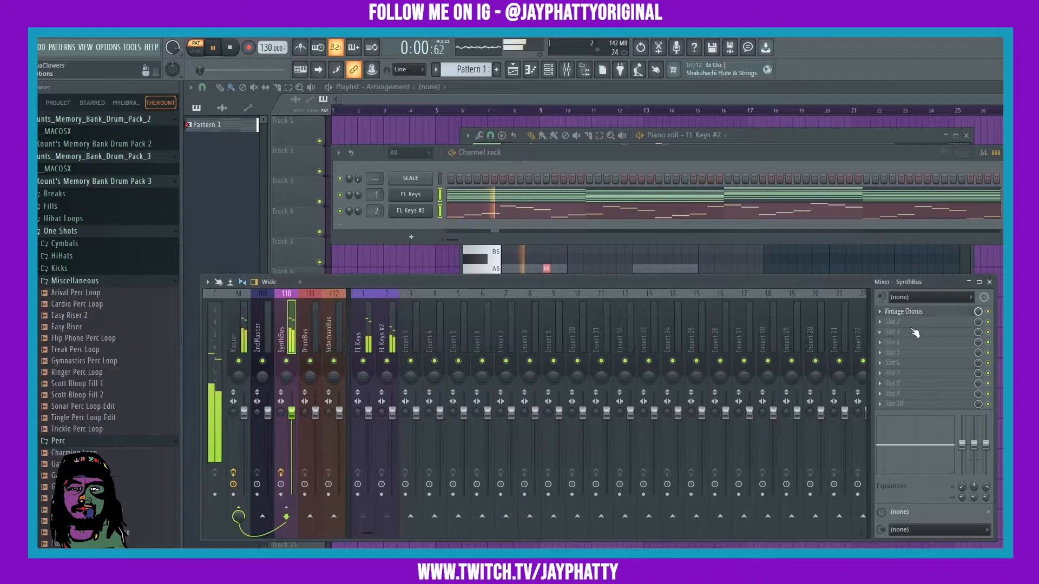
pyautogui.press('space')
# Add RC-20 Retro Color to the second SynthBus effect slot and set its Noise to 1% during playback.
pyautogui.click(879, 322)
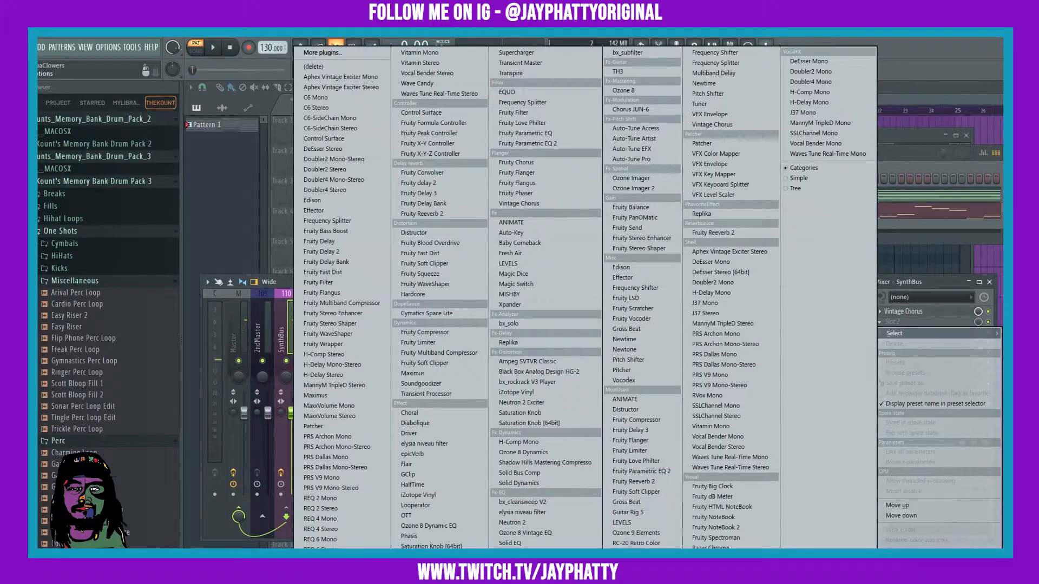
pyautogui.click(636, 542)
pyautogui.press('space')
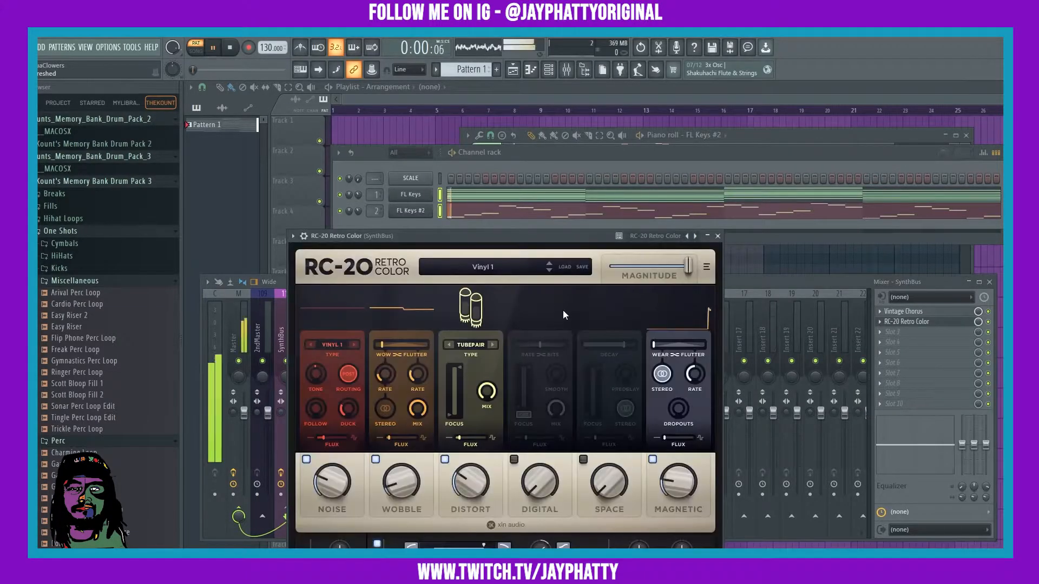
pyautogui.moveTo(328, 484); pyautogui.dragTo(327, 495)
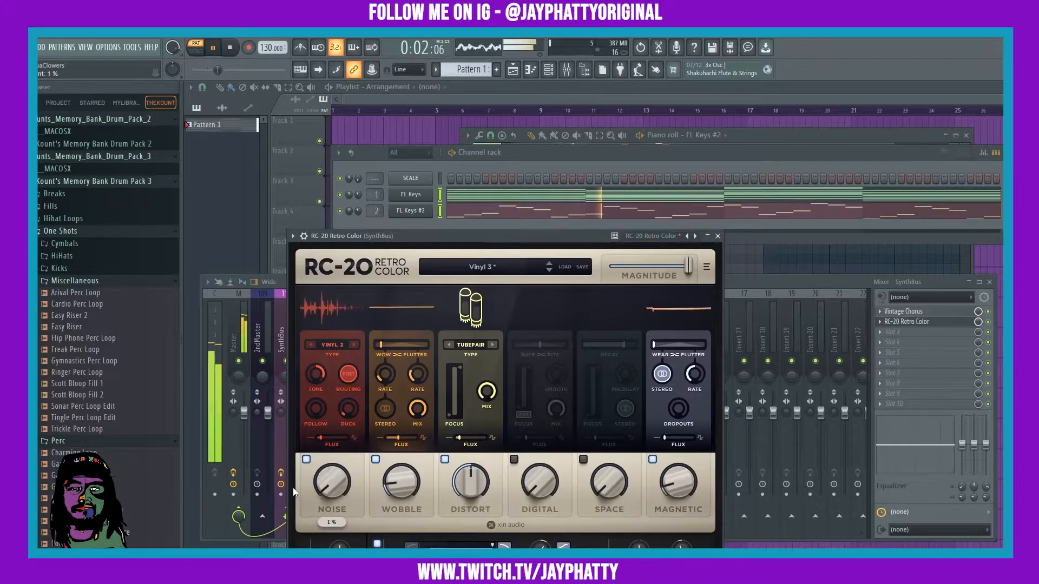
# Turn off the RC-20 Noise module, change the Distort type to Iron, and close the plugin.
pyautogui.click(307, 459)
pyautogui.click(306, 459)
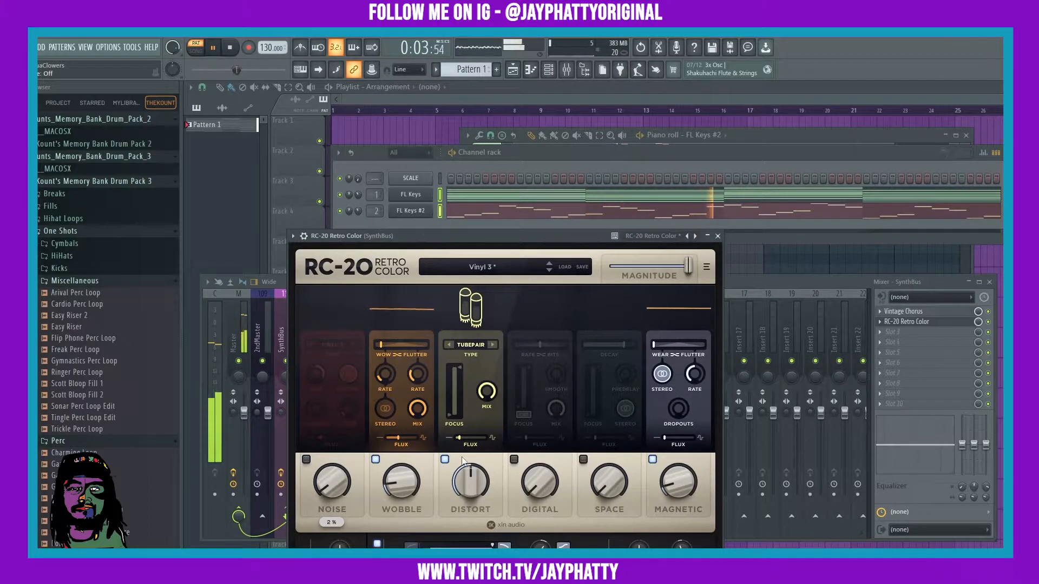
pyautogui.click(492, 344)
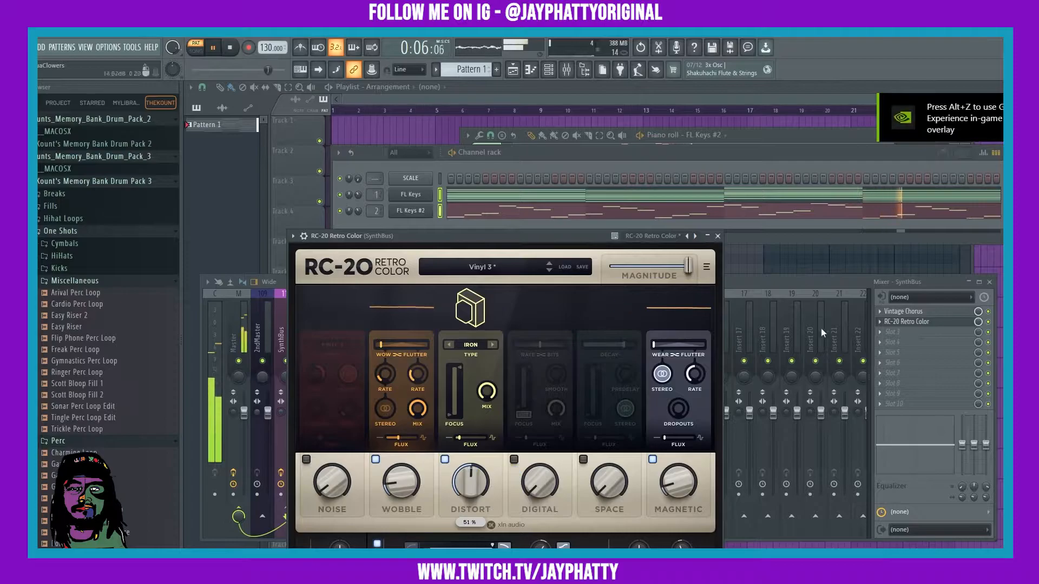
pyautogui.click(717, 235)
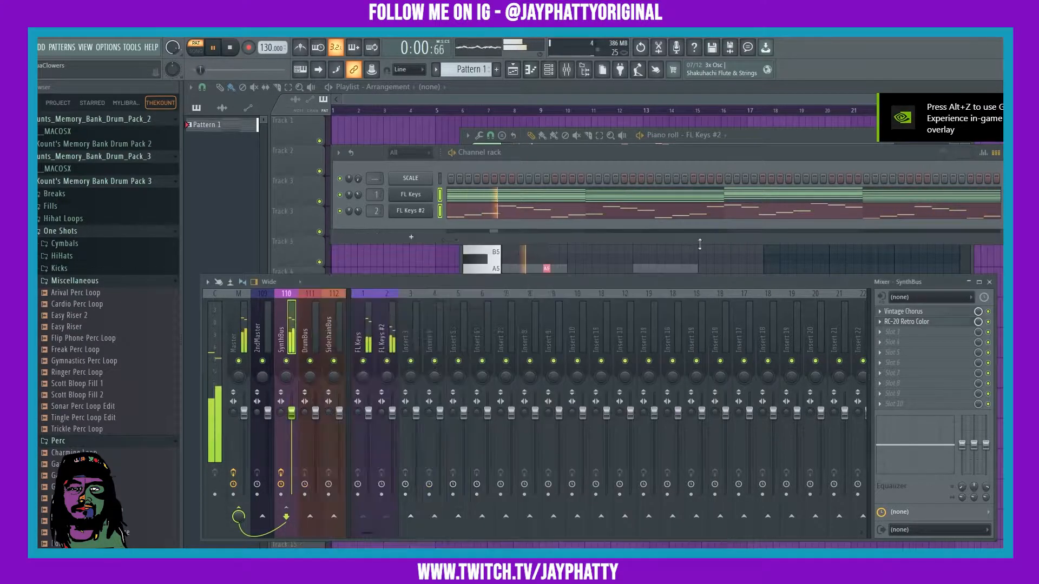
# Lower the project tempo to 101 BPM and check it during playback.
pyautogui.press('space')
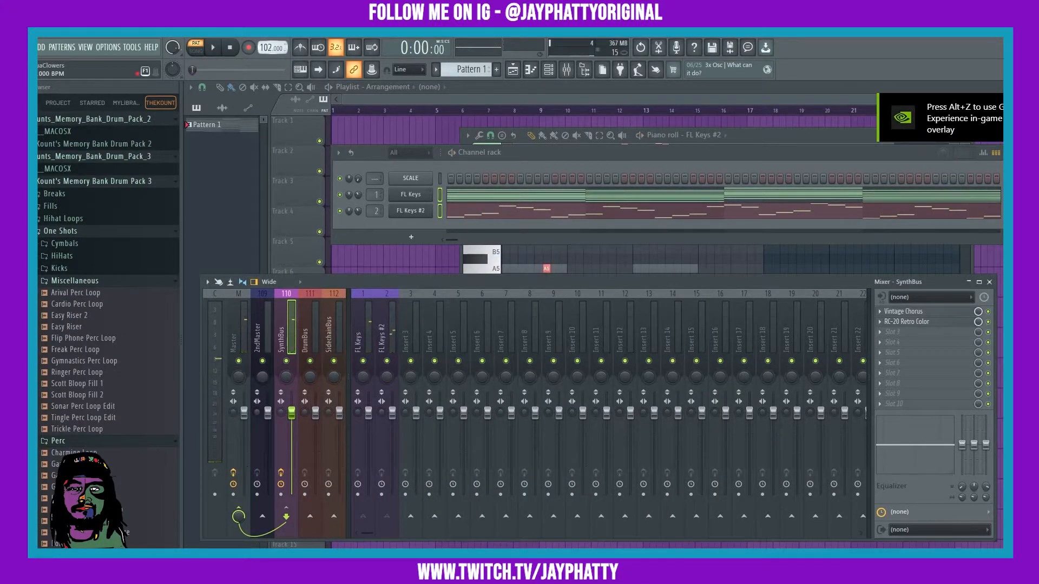
pyautogui.press('space')
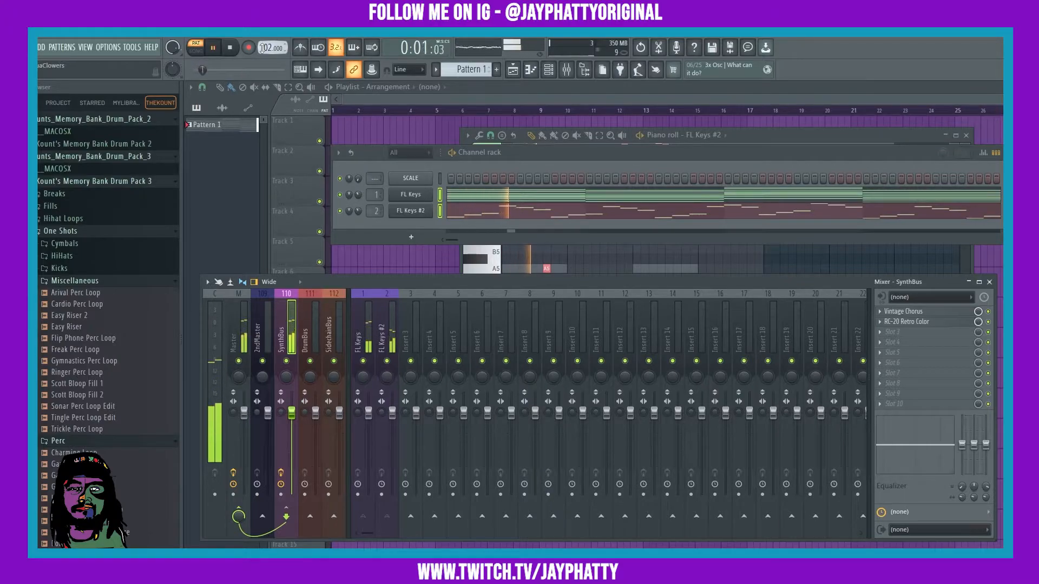
pyautogui.scroll(-1, 262, 48)
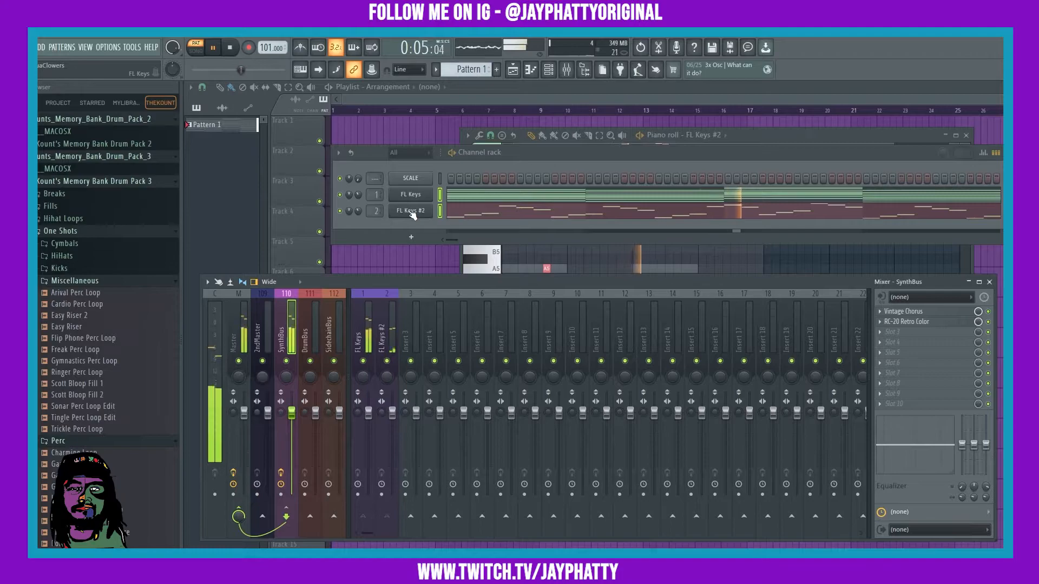
pyautogui.press('space')
# Mute the FL Keys #2 channel and clone it.
pyautogui.rightClick(407, 211)
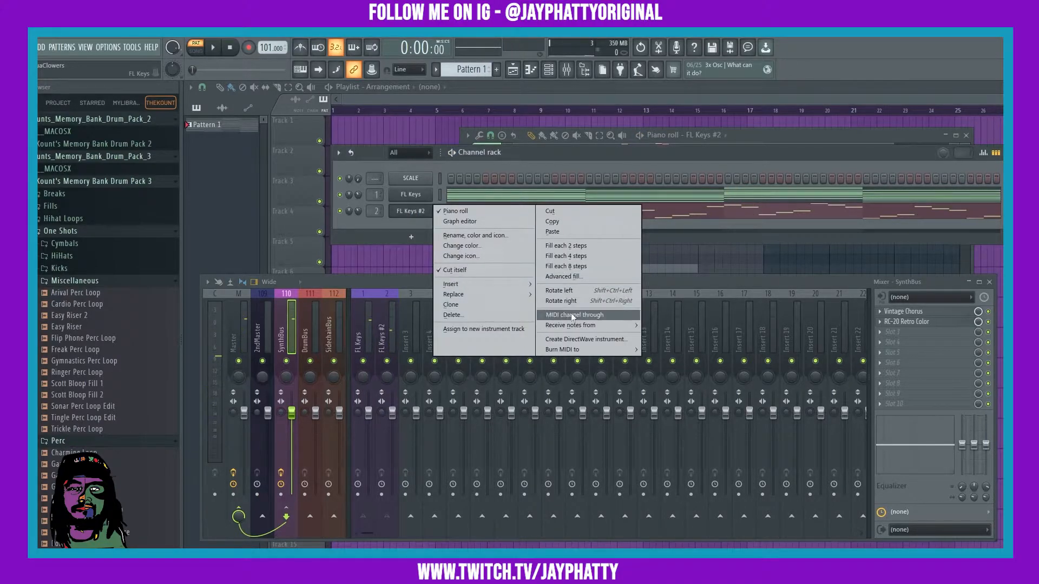
pyautogui.click(342, 215)
pyautogui.rightClick(407, 216)
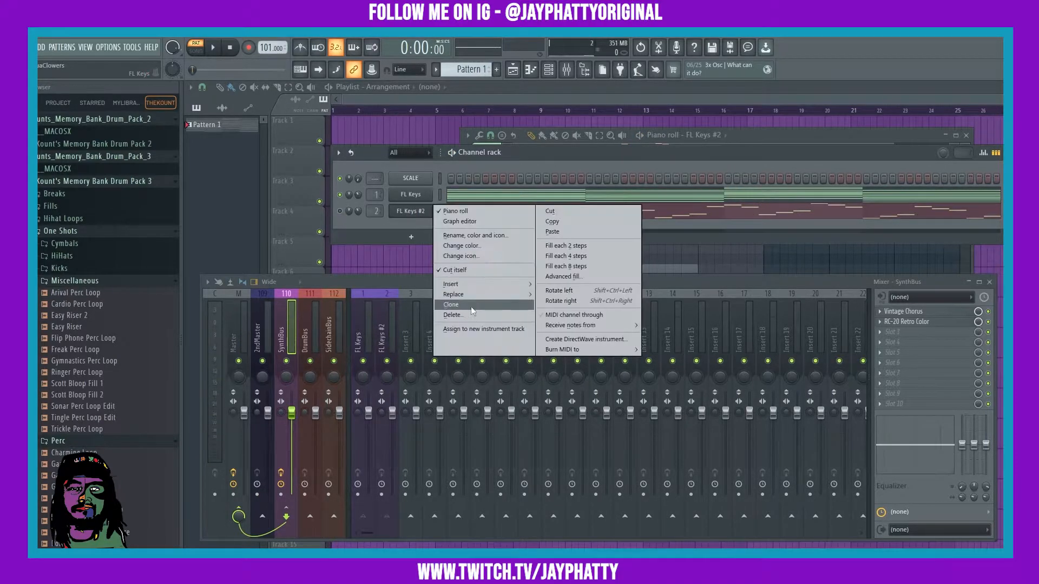
pyautogui.click(472, 306)
pyautogui.click(380, 219)
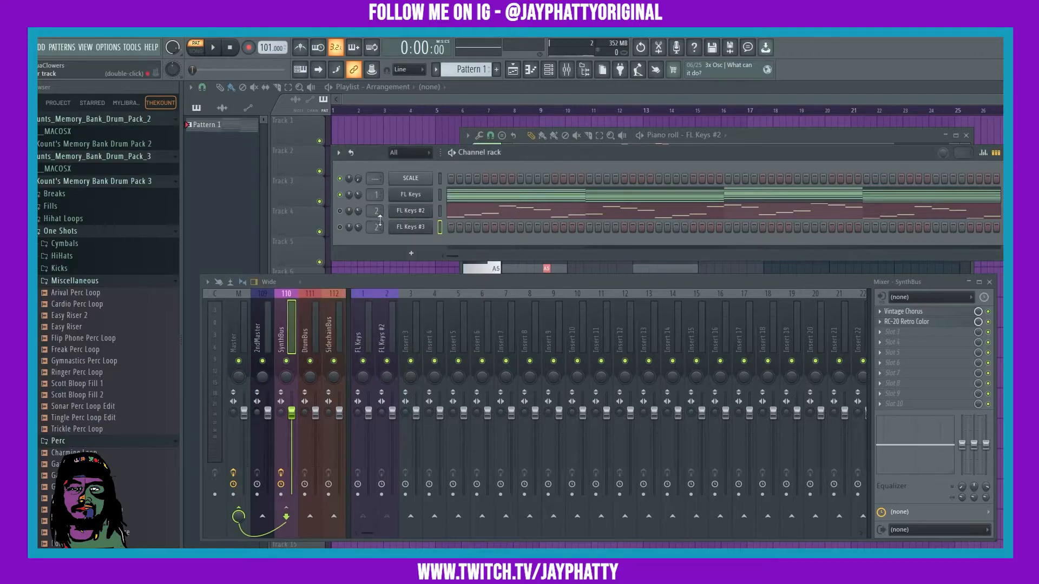
# Copy the notes of FL Keys #2 into the FL Keys #3 channel.
pyautogui.rightClick(410, 210)
pyautogui.click(553, 223)
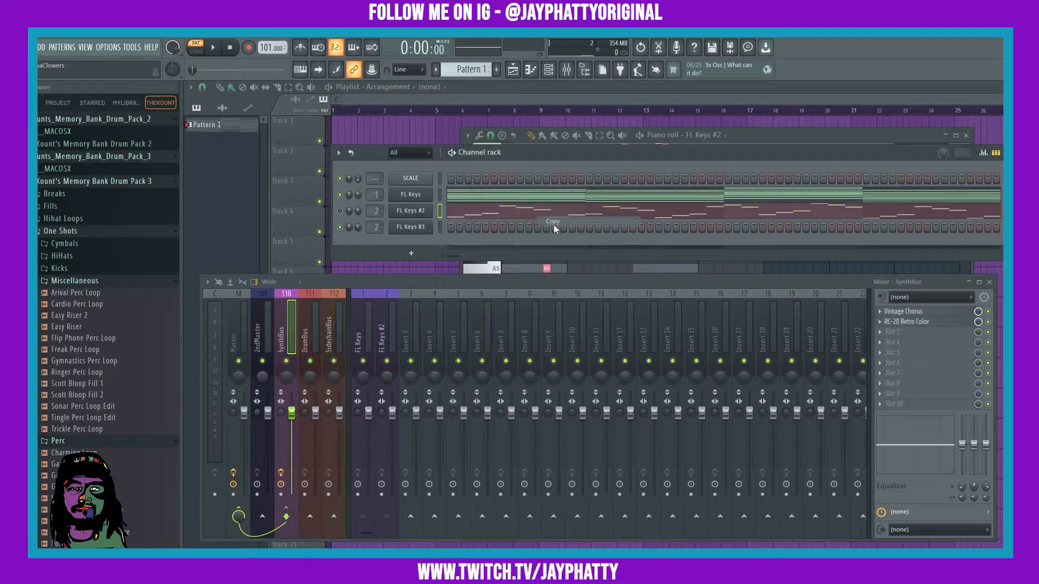
pyautogui.rightClick(420, 226)
pyautogui.click(551, 248)
# Replace the FL Keys #3 instrument with Omnisphere [64bit], dismiss its splash screen, and move its window up into view.
pyautogui.rightClick(421, 227)
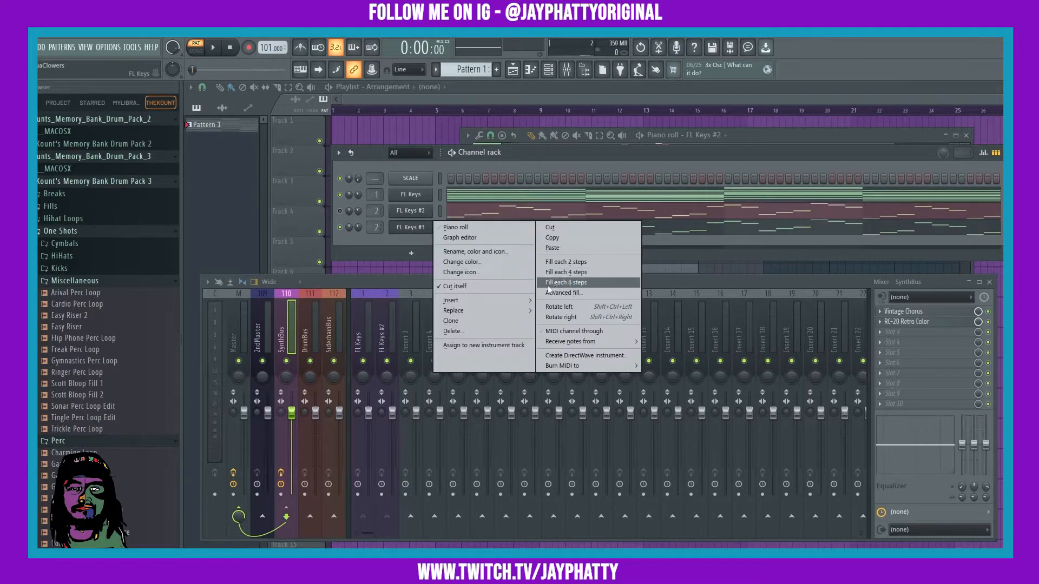
pyautogui.moveTo(476, 311)
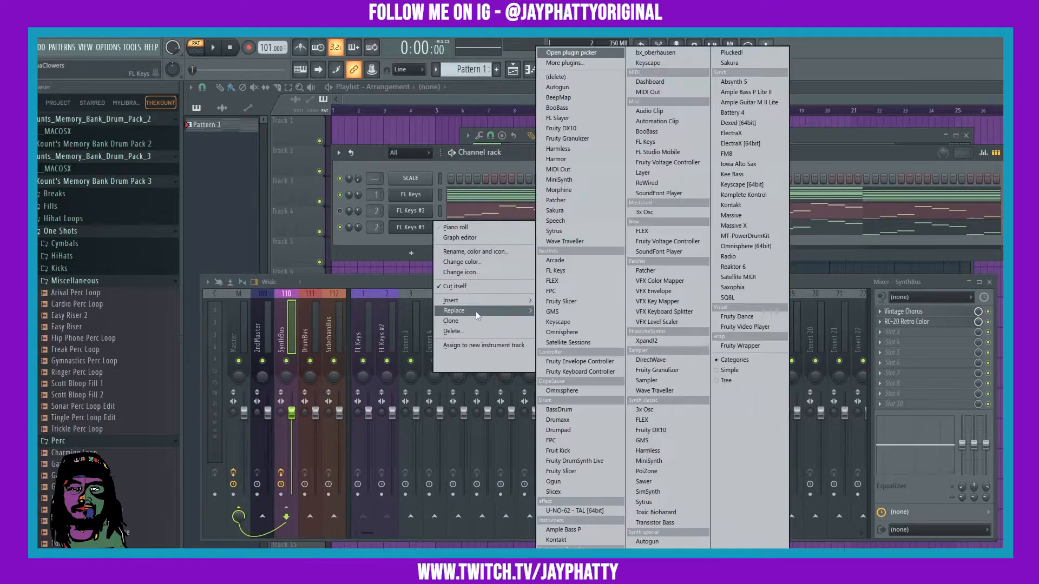
pyautogui.click(756, 247)
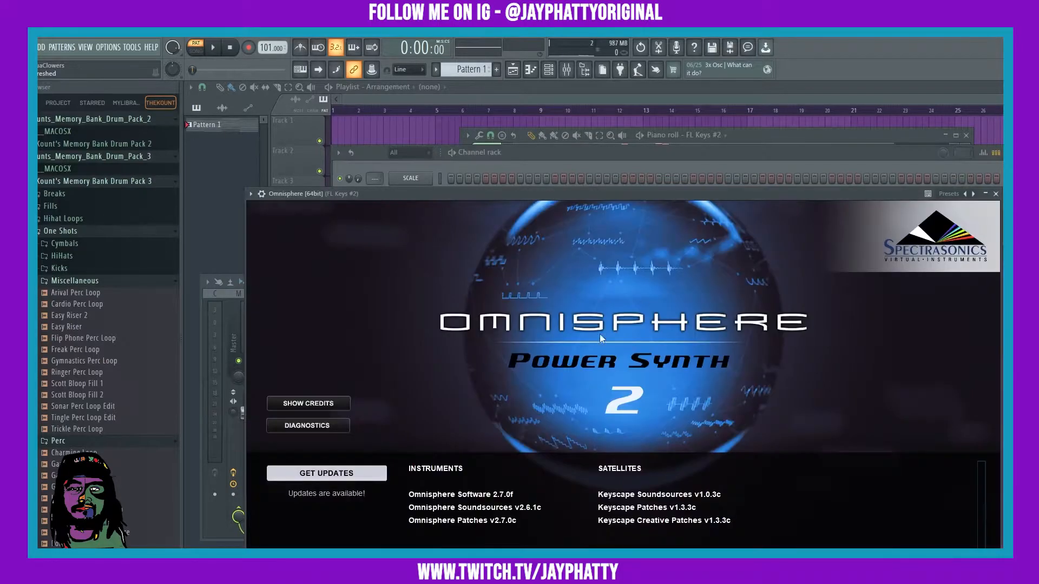
pyautogui.click(567, 491)
pyautogui.moveTo(492, 194); pyautogui.dragTo(489, 117)
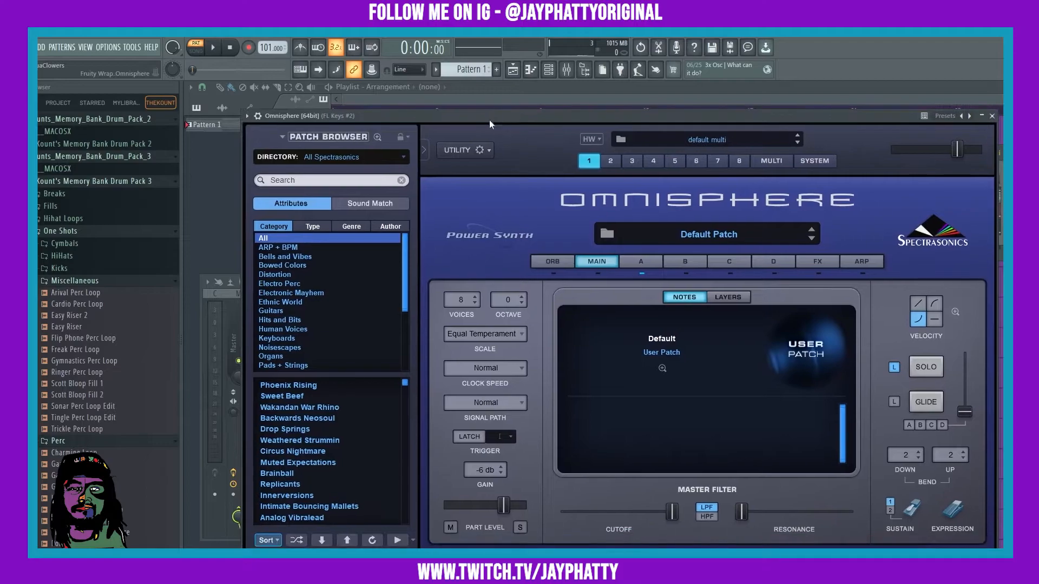
# Filter the expanded Omnisphere patch browser to Bells and Vibes with the Ballad genre and load Coiling Zim'bira 2.
pyautogui.click(282, 257)
pyautogui.click(297, 137)
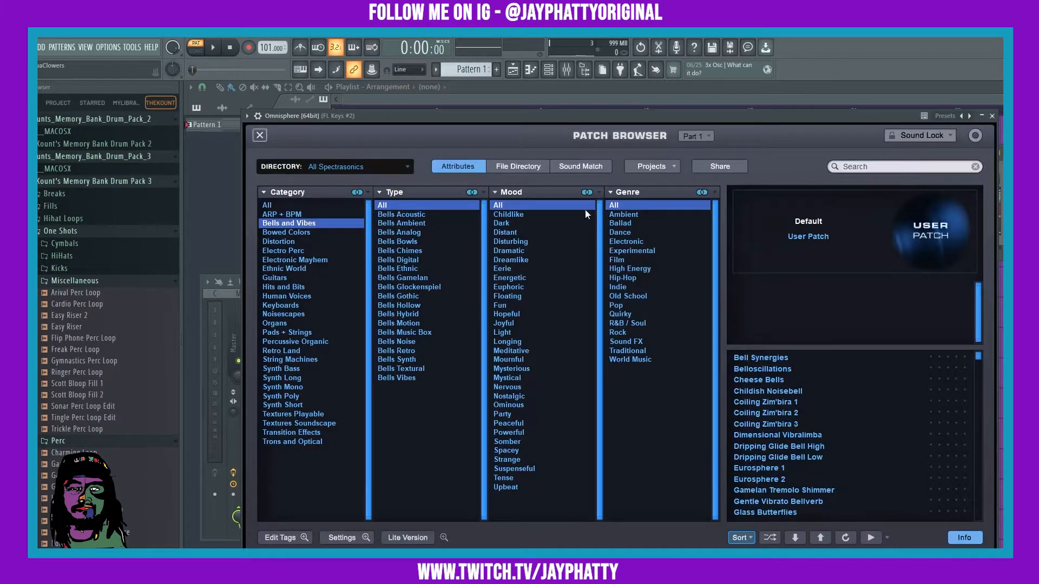
pyautogui.click(628, 222)
pyautogui.click(763, 368)
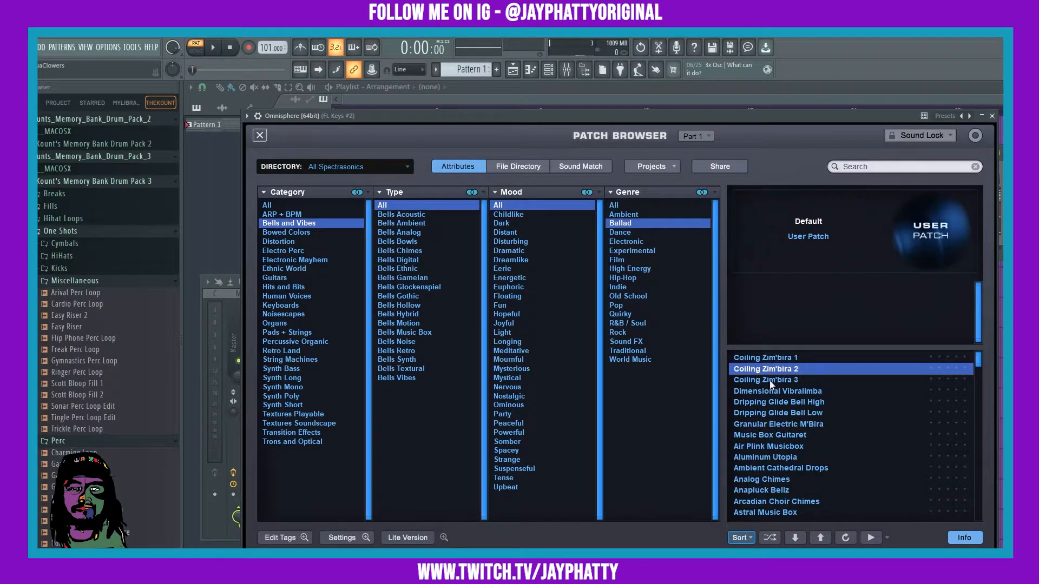
# Play the pattern and adjust the Omnisphere channel volume to 73%.
pyautogui.click(213, 48)
pyautogui.click(548, 69)
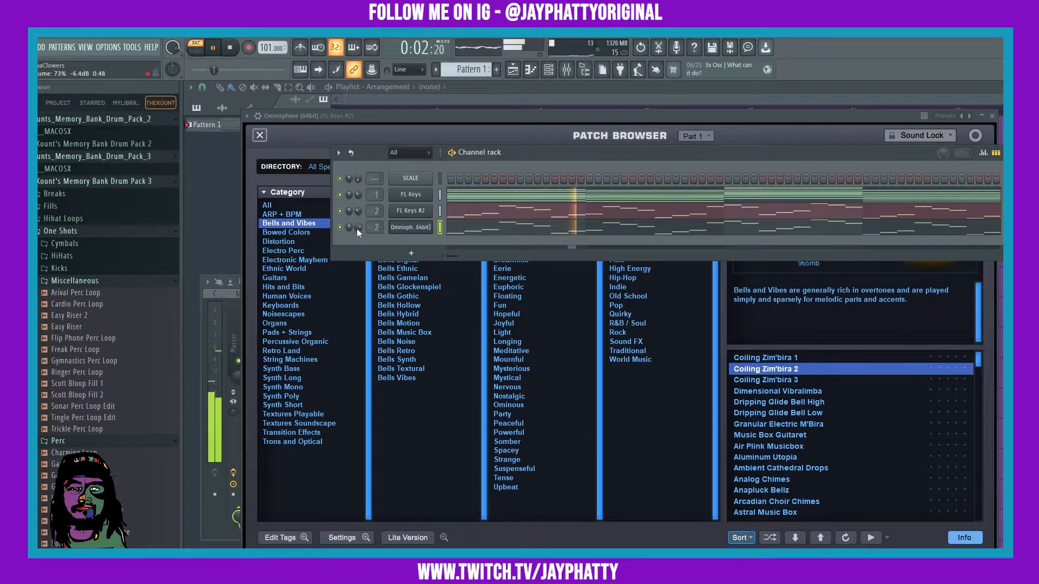
pyautogui.moveTo(357, 230); pyautogui.dragTo(357, 229)
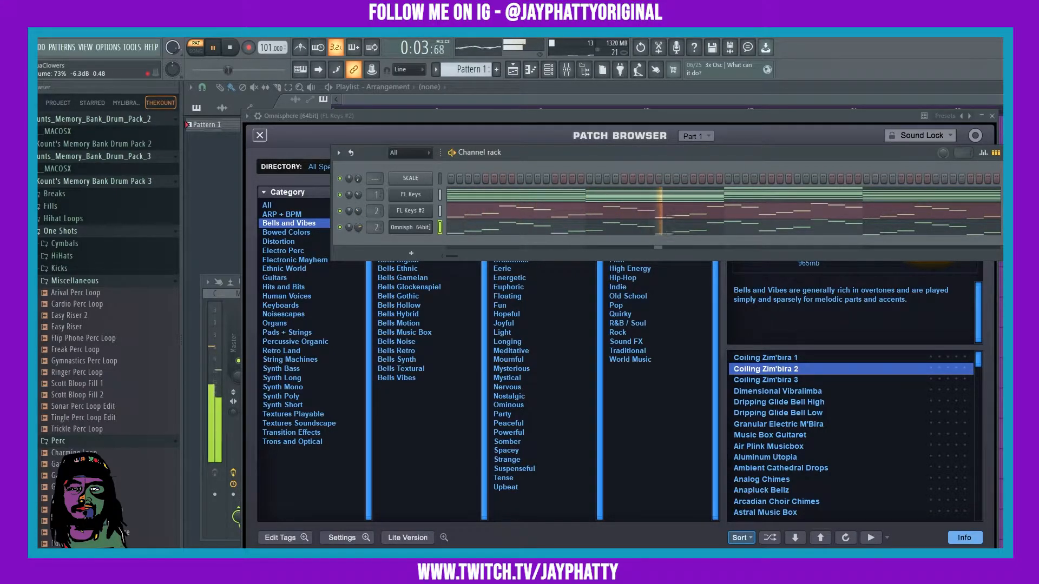
# Audition the Coiling Zim'bira 3, Dimensional Vibralimba and Dripping Glide Bell High patches during playback.
pyautogui.click(751, 381)
pyautogui.click(755, 394)
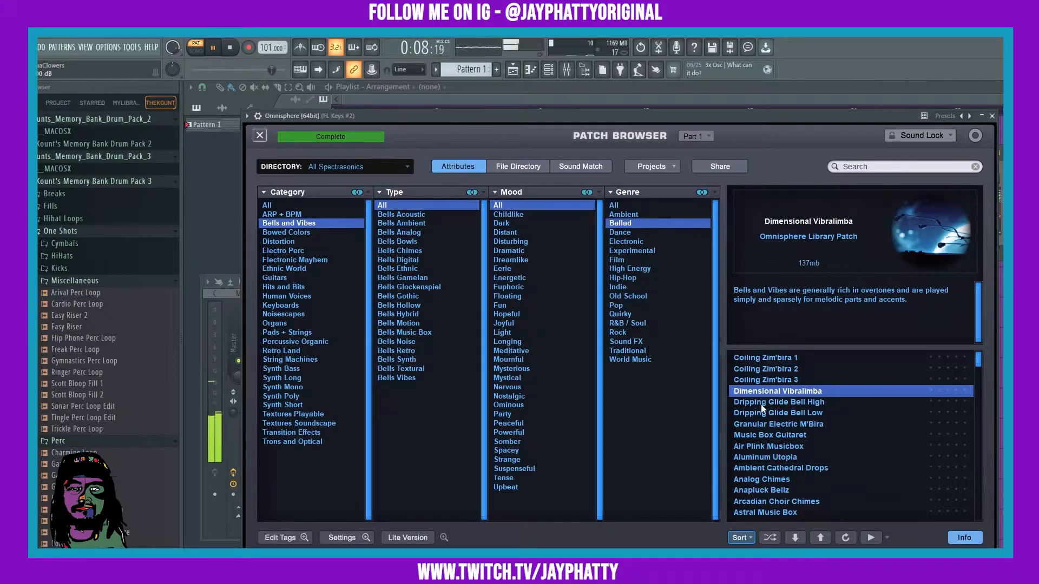
pyautogui.click(762, 403)
# Raise all notes of the Omnisphere channel by one octave in its piano roll, then close the piano roll.
pyautogui.click(548, 70)
pyautogui.rightClick(428, 236)
pyautogui.click(454, 241)
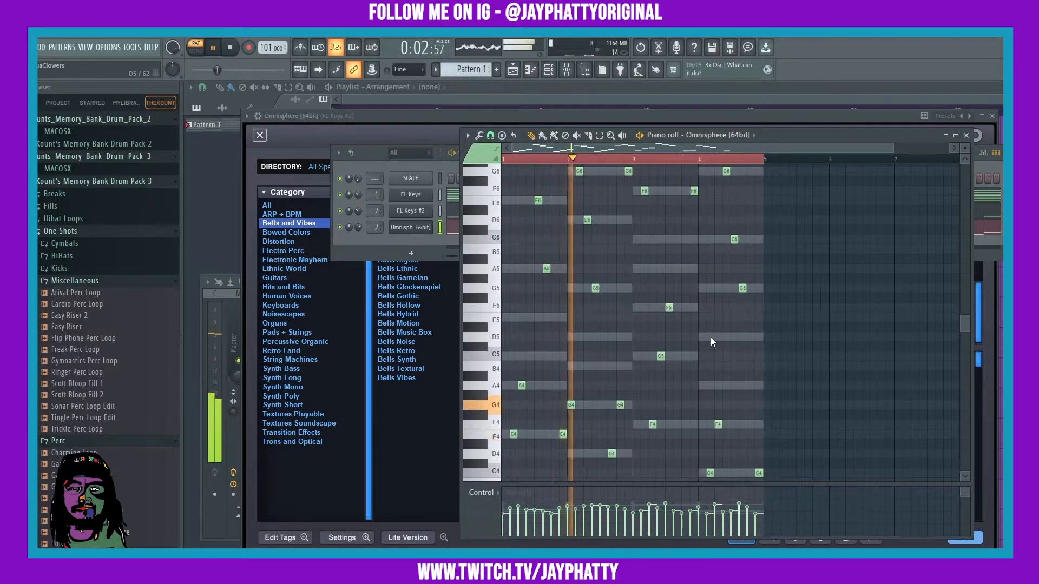
pyautogui.hotkey('ctrl', 's')
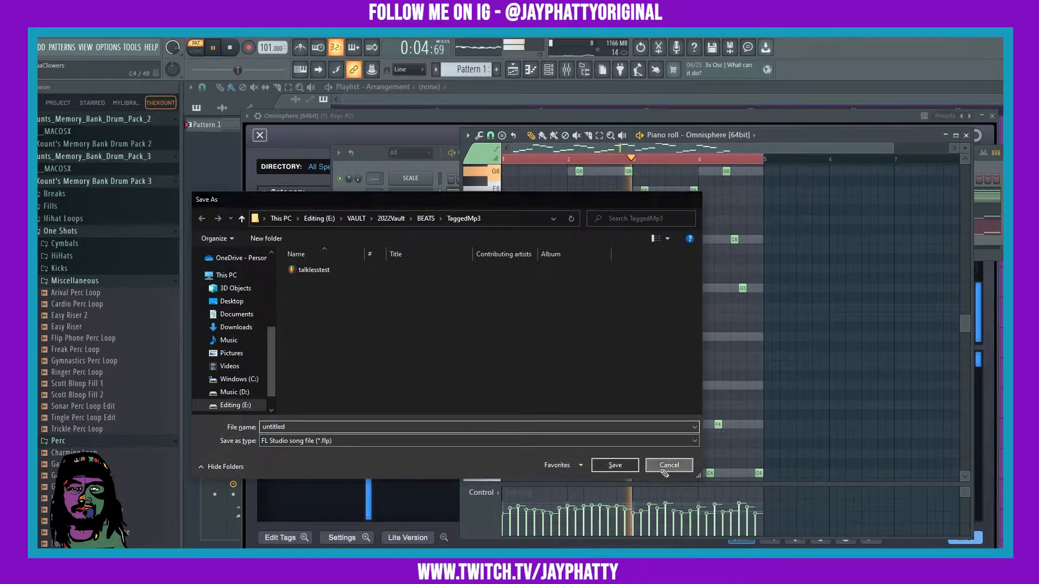
pyautogui.click(665, 468)
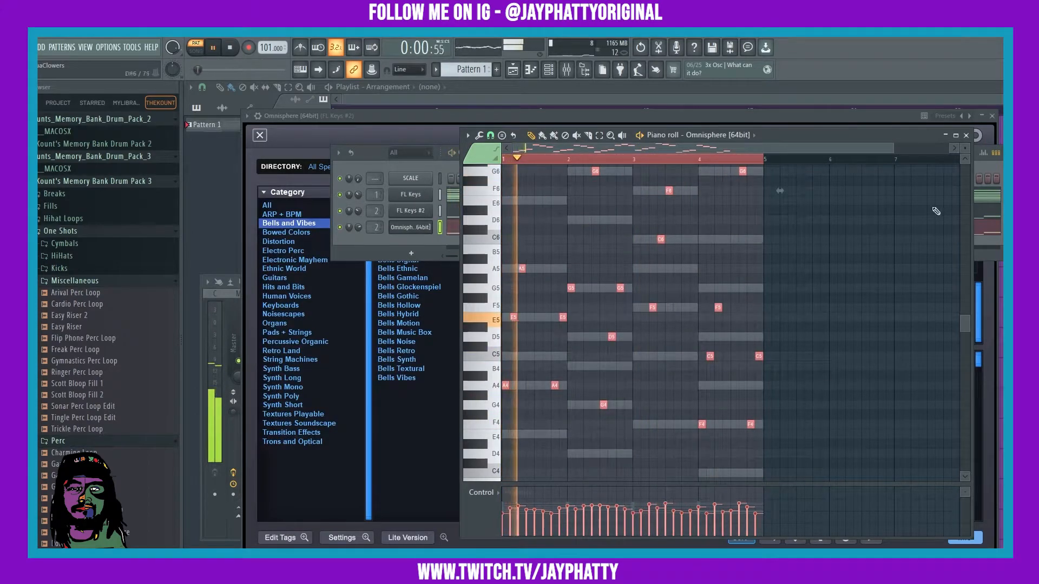
pyautogui.click(966, 136)
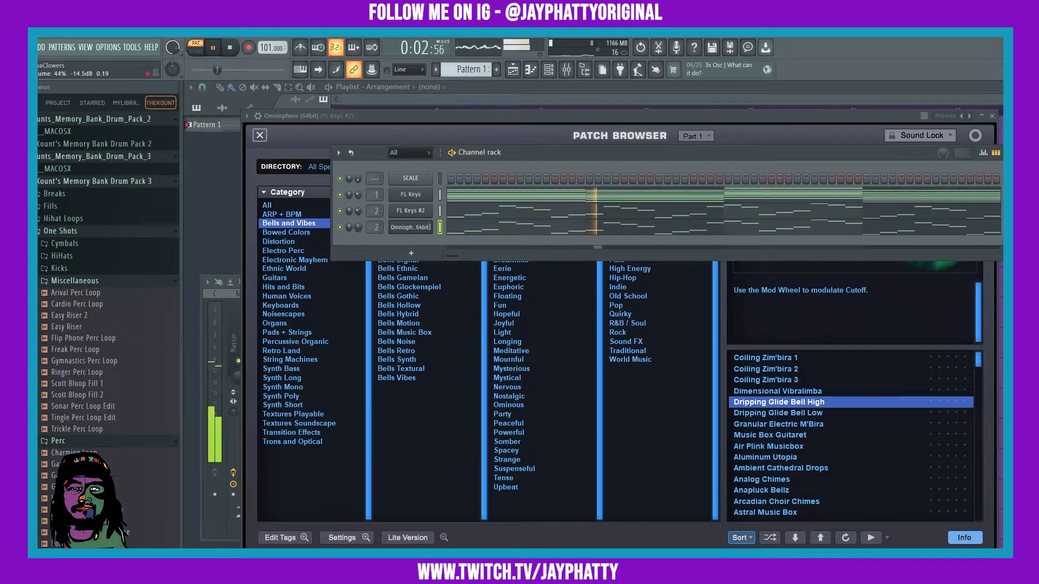
# Audition the Dripping Glide Bell Low, Granular Electric M'Bira and Music Box Guitaret patches.
pyautogui.click(803, 416)
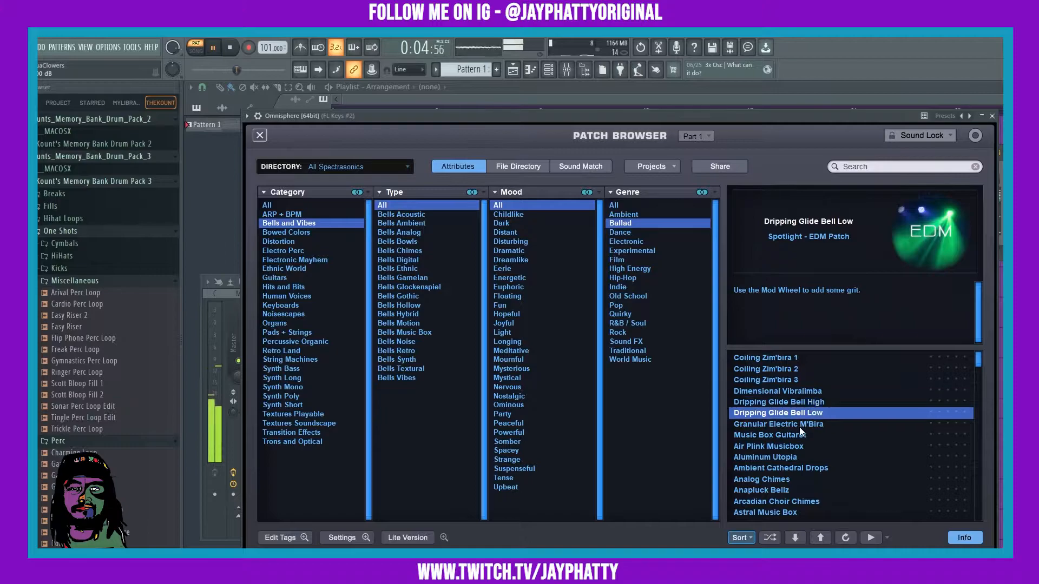
pyautogui.click(799, 426)
pyautogui.click(786, 435)
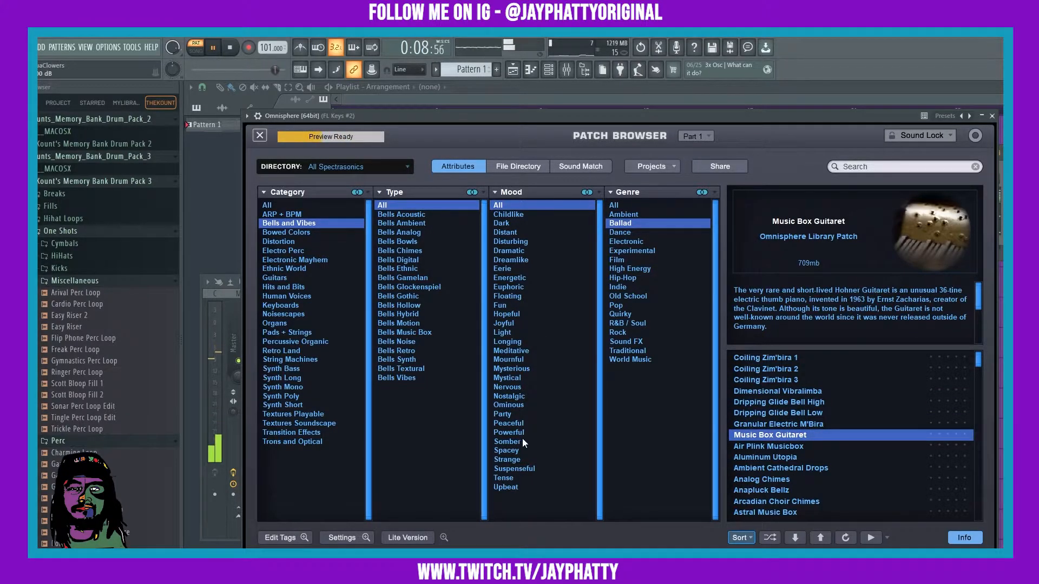
# Switch the genre filter to R&B / Soul, audition its bell patches from Dripping Glide Bell High onward, and load Astral Music Box.
pyautogui.click(627, 323)
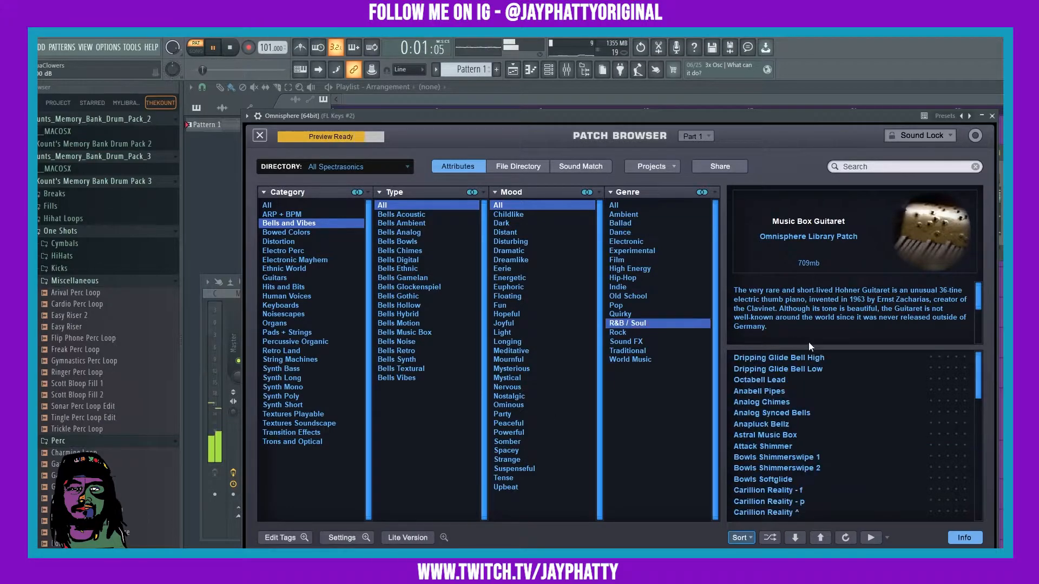
pyautogui.click(778, 358)
pyautogui.click(768, 380)
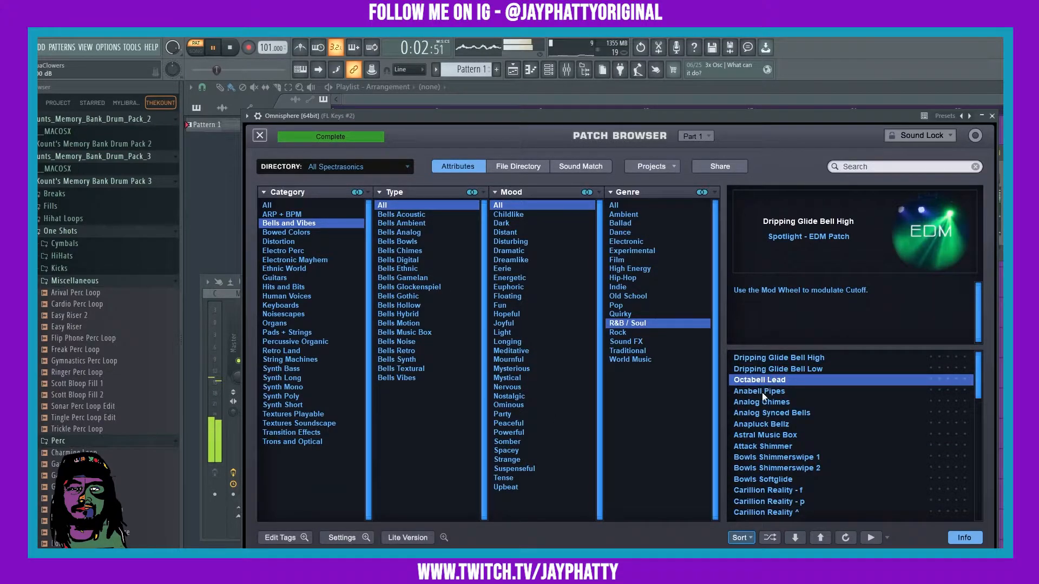
pyautogui.click(762, 391)
pyautogui.click(779, 405)
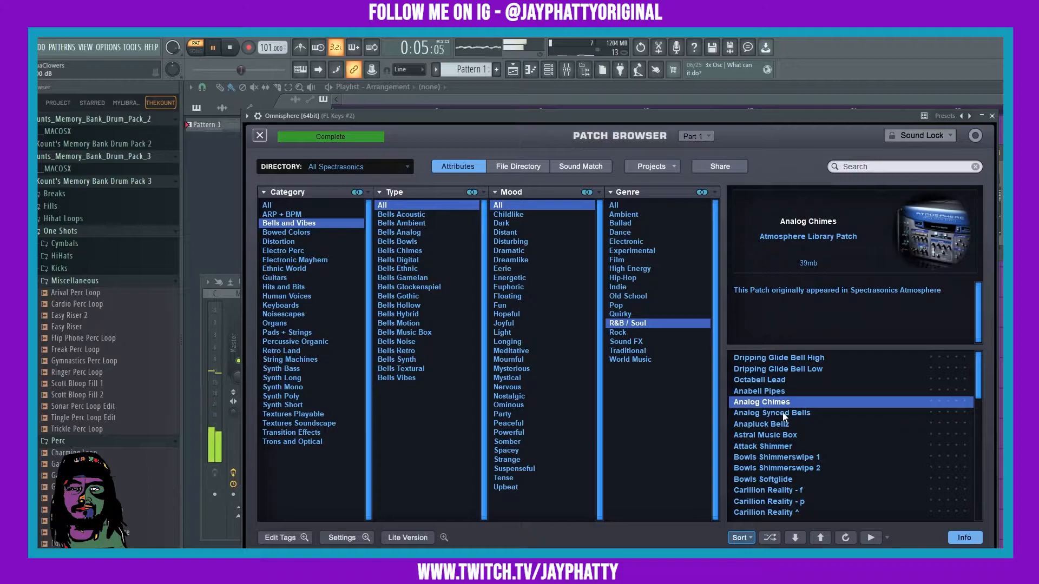
pyautogui.press('Down')
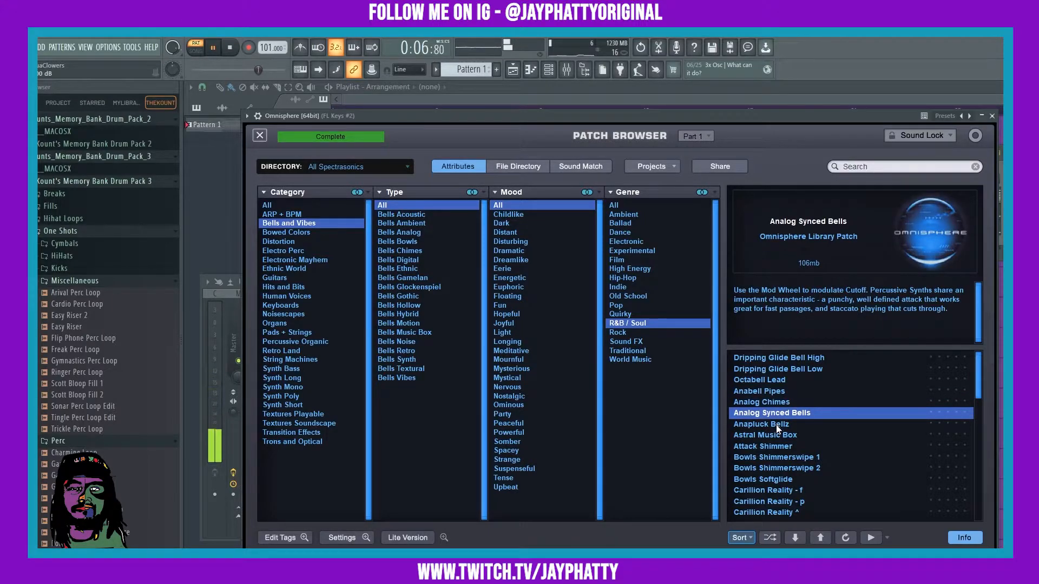
pyautogui.click(777, 425)
pyautogui.click(772, 436)
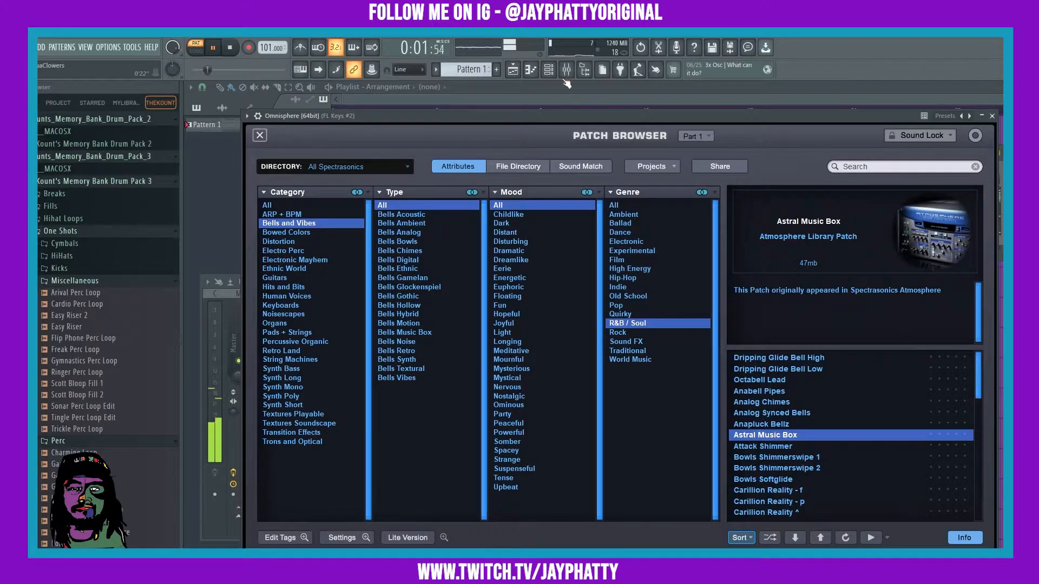
# Duplicate all Omnisphere notes one octave lower in the piano roll, keeping the original notes.
pyautogui.click(548, 69)
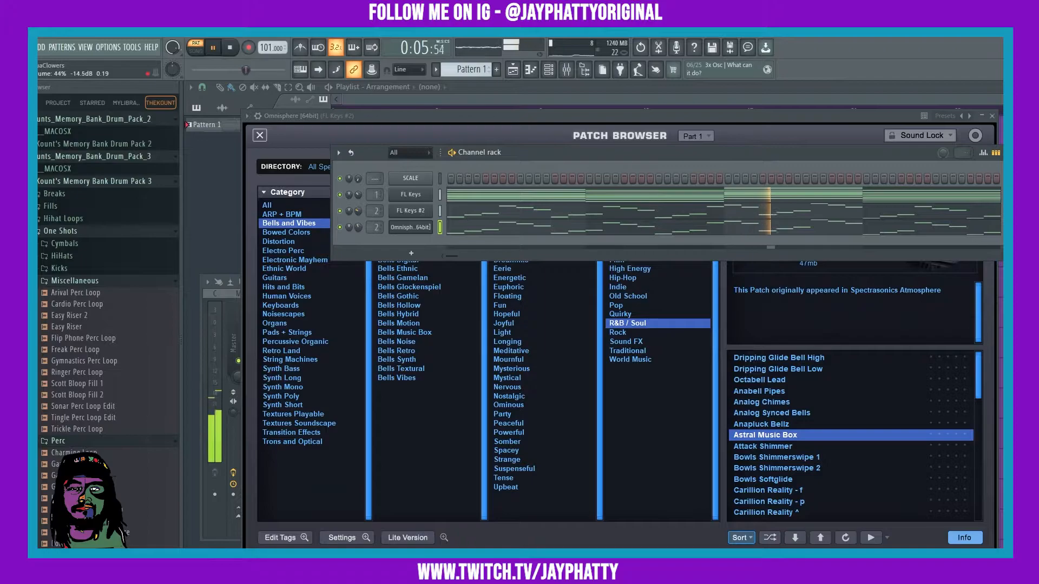
pyautogui.click(453, 229)
pyautogui.hotkey('ctrl', 'a')
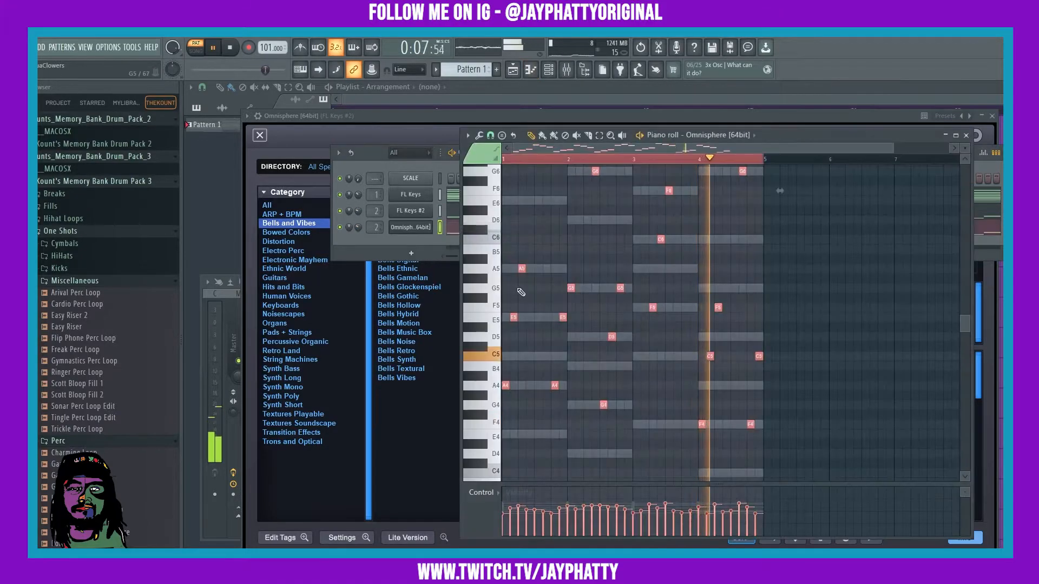
pyautogui.moveTo(508, 299); pyautogui.dragTo(507, 416)
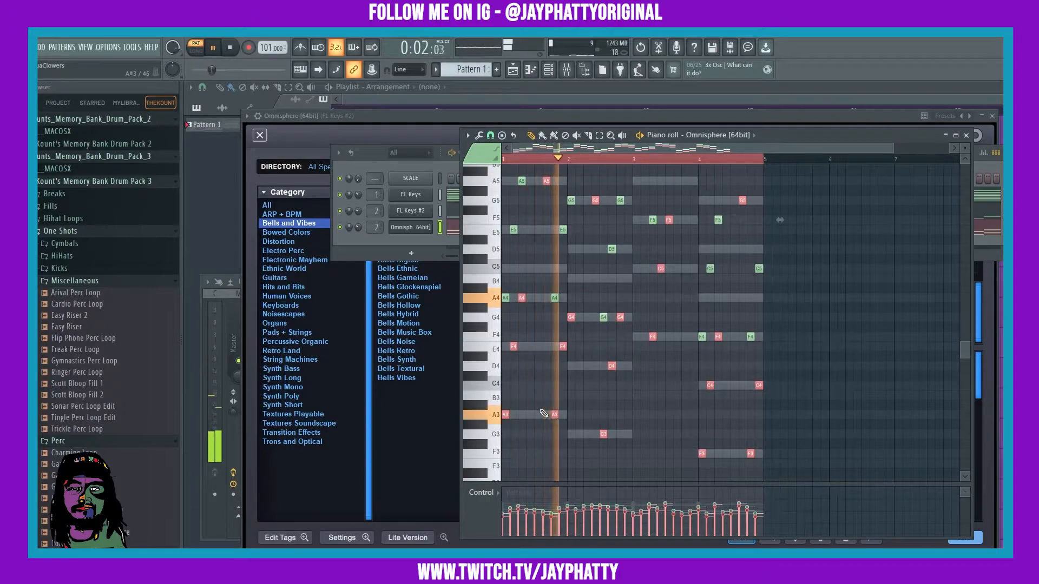
# Return to the channel rack, lower the FL Keys #2 channel volume against the Omnisphere layer, and stop playback.
pyautogui.click(360, 233)
pyautogui.moveTo(358, 211); pyautogui.dragTo(358, 217)
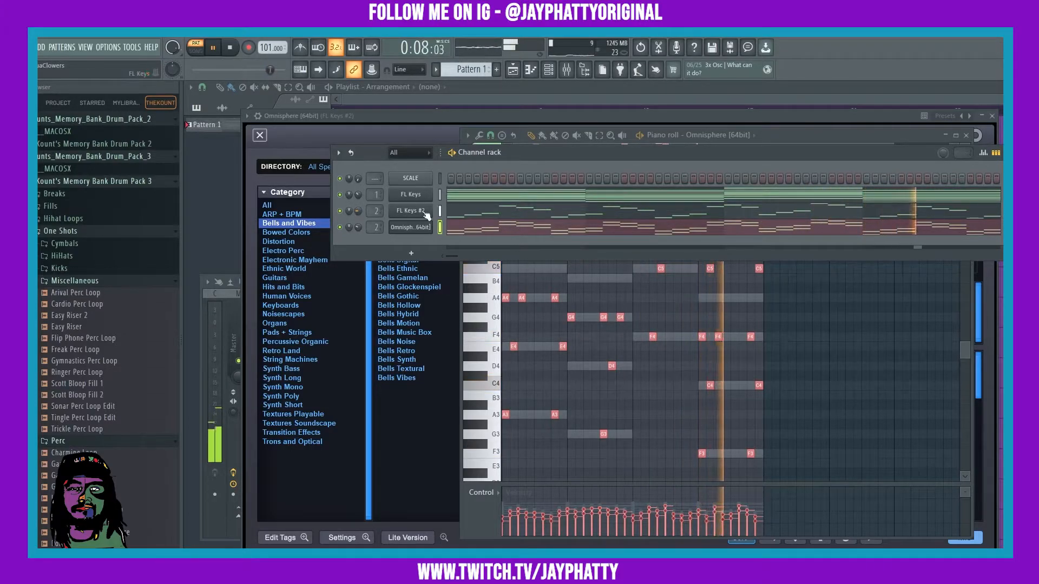
pyautogui.press('space')
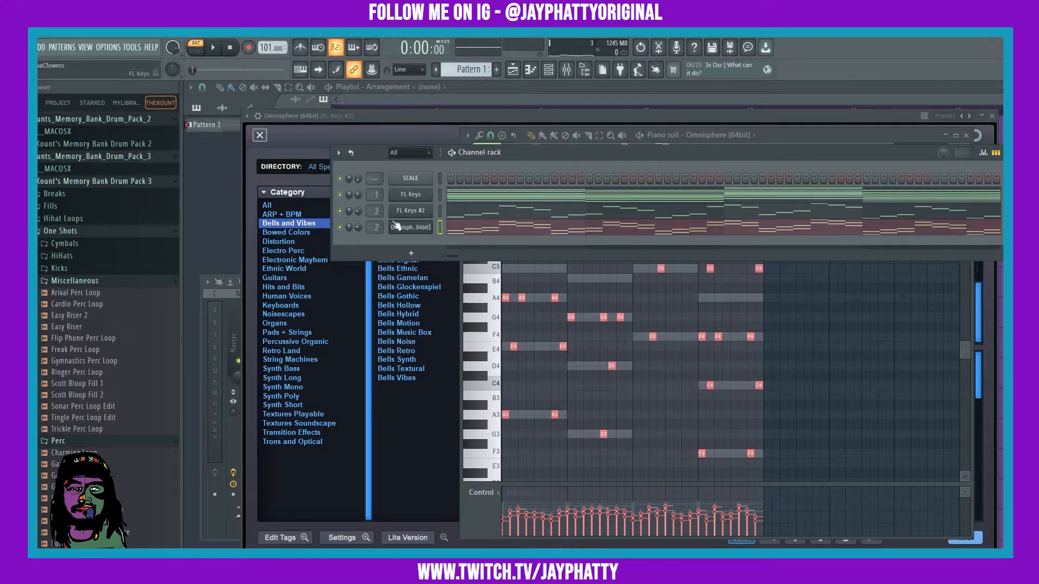
# Add a second Omnisphere channel and paste the four-bar FL Keys chord notes into it.
pyautogui.rightClick(433, 211)
pyautogui.click(547, 201)
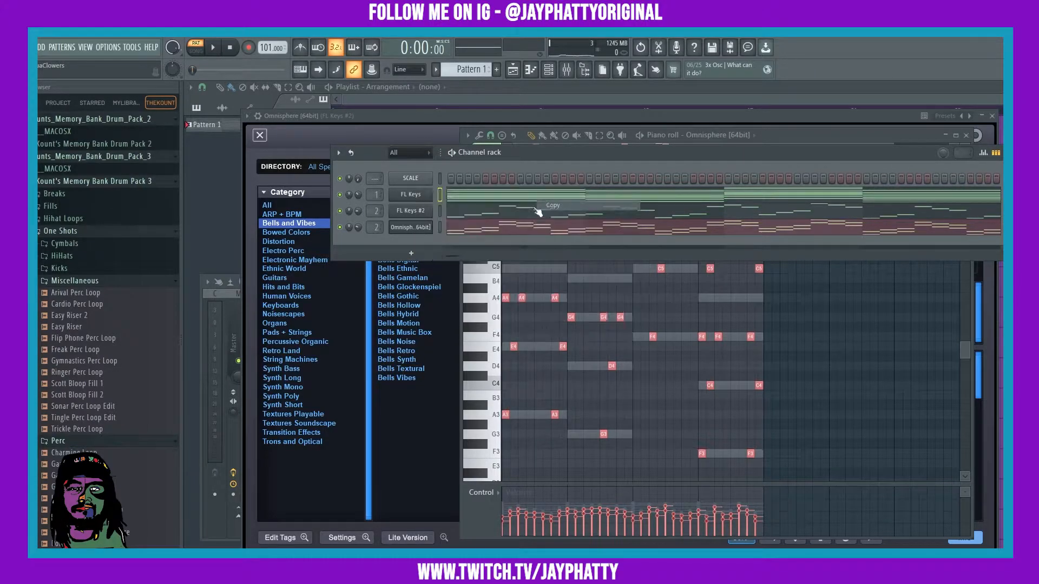
pyautogui.click(603, 235)
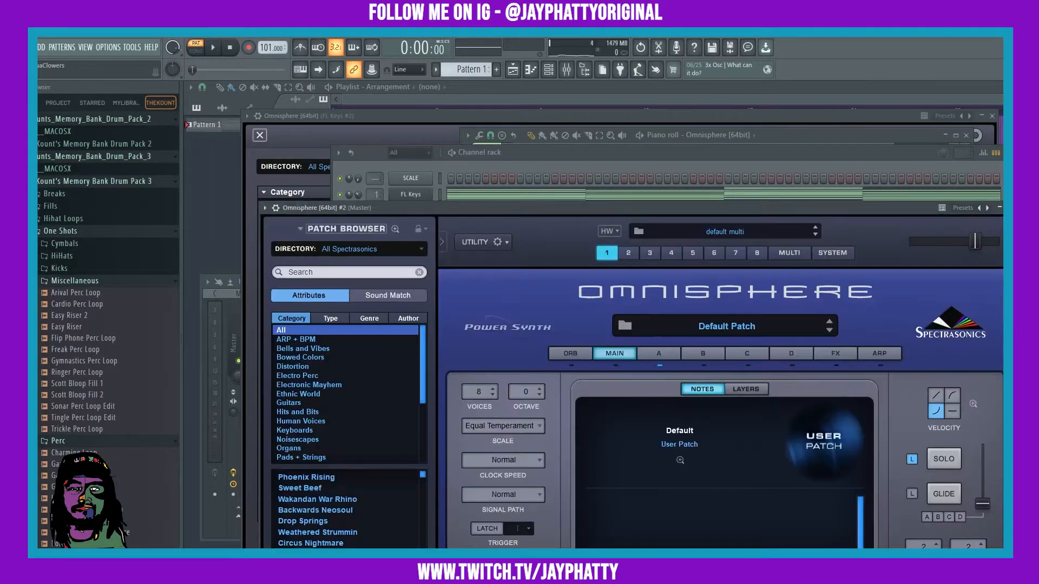
pyautogui.click(1008, 208)
pyautogui.rightClick(410, 244)
pyautogui.rightClick(404, 241)
pyautogui.click(469, 243)
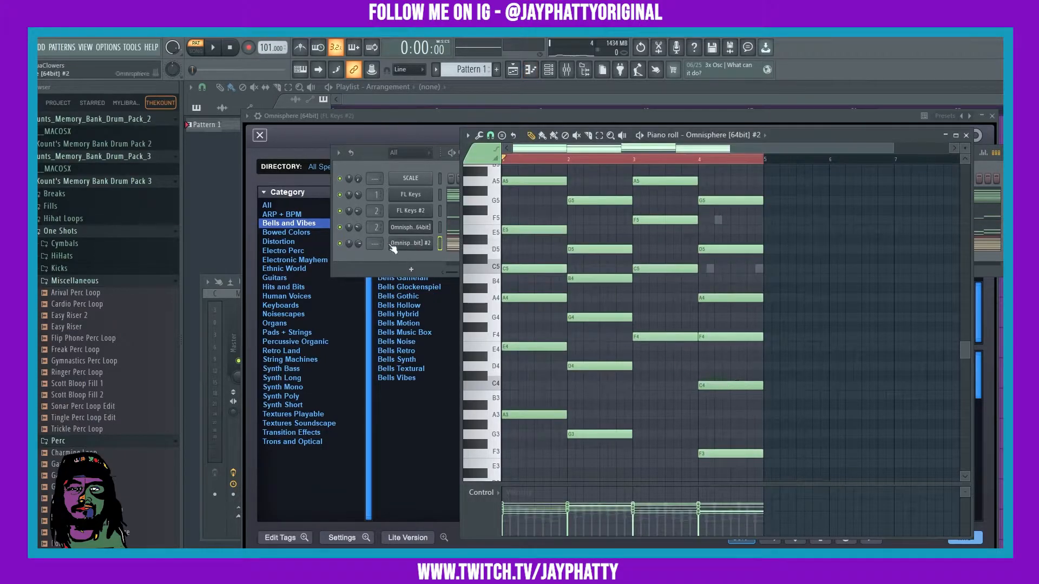
# Filter the second Omnisphere to String Machines, audition ARP Phase 90 Solina during playback, and load Budget String Machine.
pyautogui.click(410, 245)
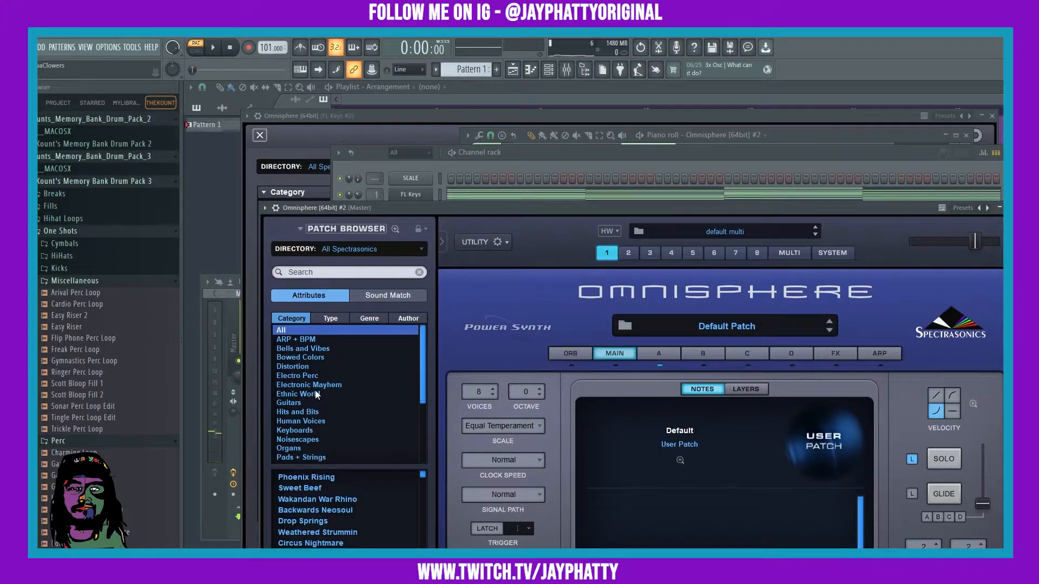
pyautogui.scroll(-5, 314, 387)
pyautogui.click(327, 377)
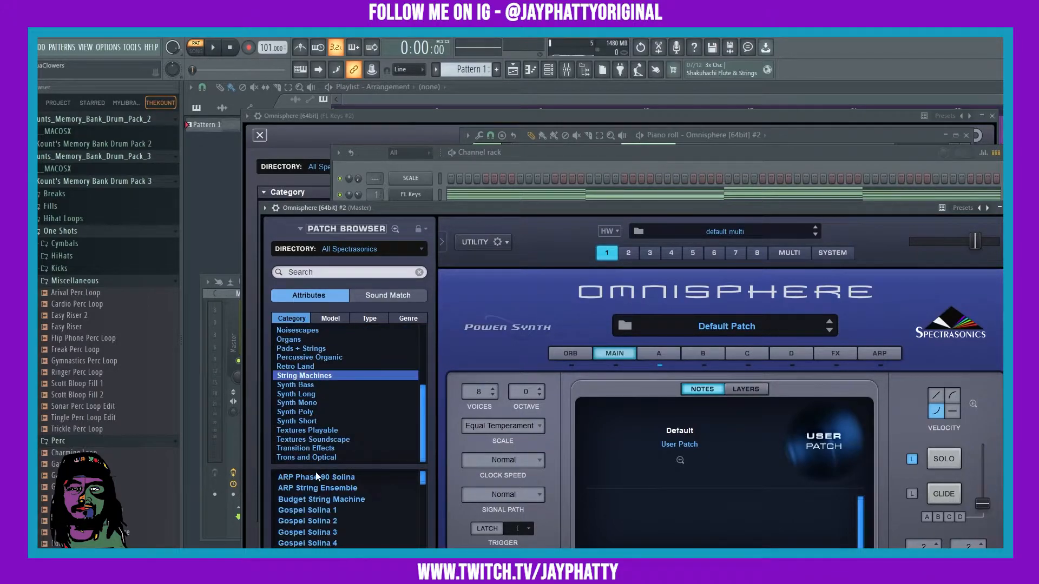
pyautogui.click(466, 165)
pyautogui.press('space')
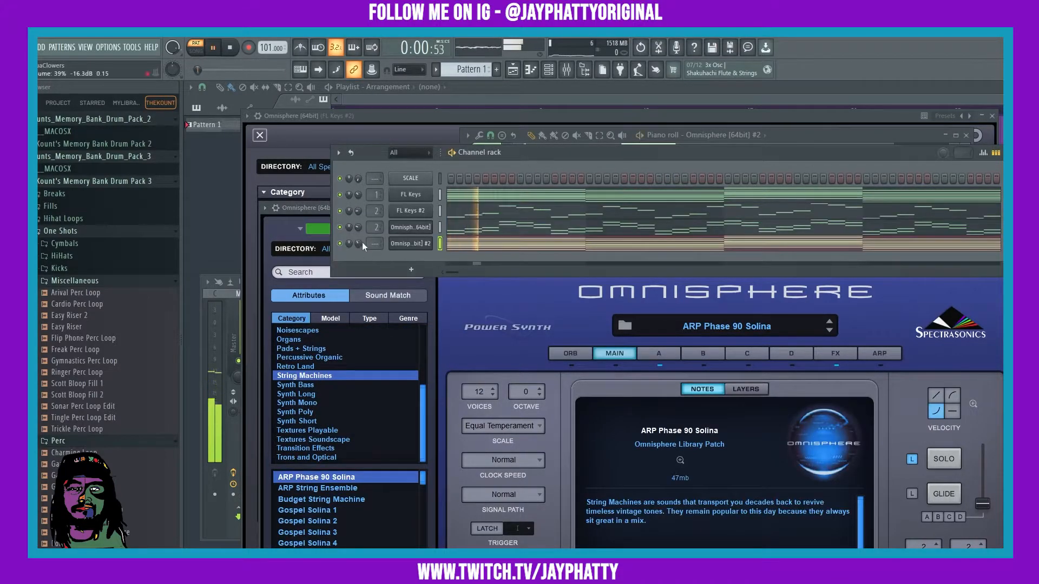
pyautogui.click(303, 500)
# Assign the second Omnisphere to mixer track 3 and route that insert only to the SynthBus.
pyautogui.click(444, 171)
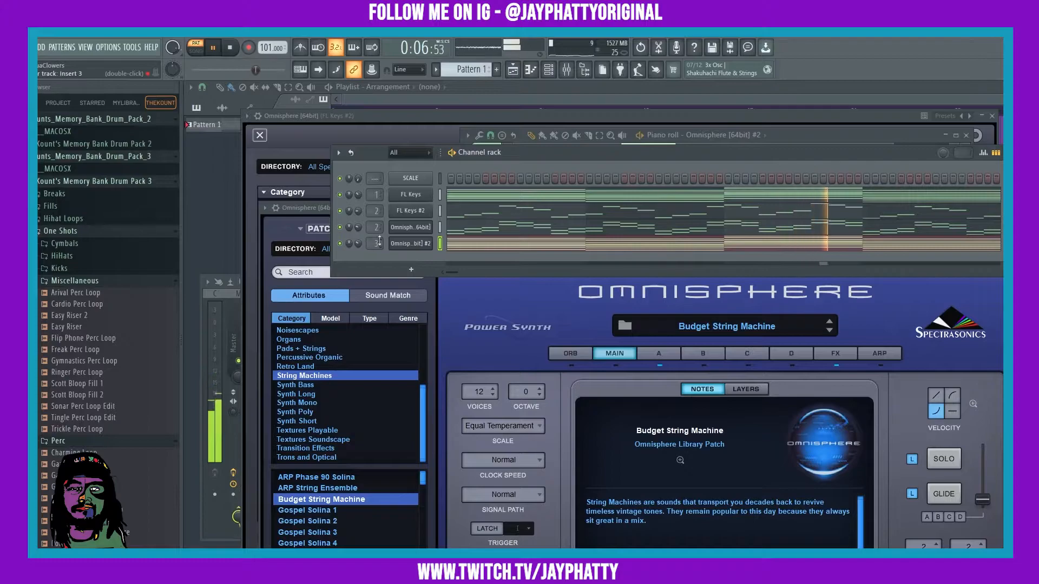
pyautogui.click(544, 73)
pyautogui.press('F12')
pyautogui.click(548, 72)
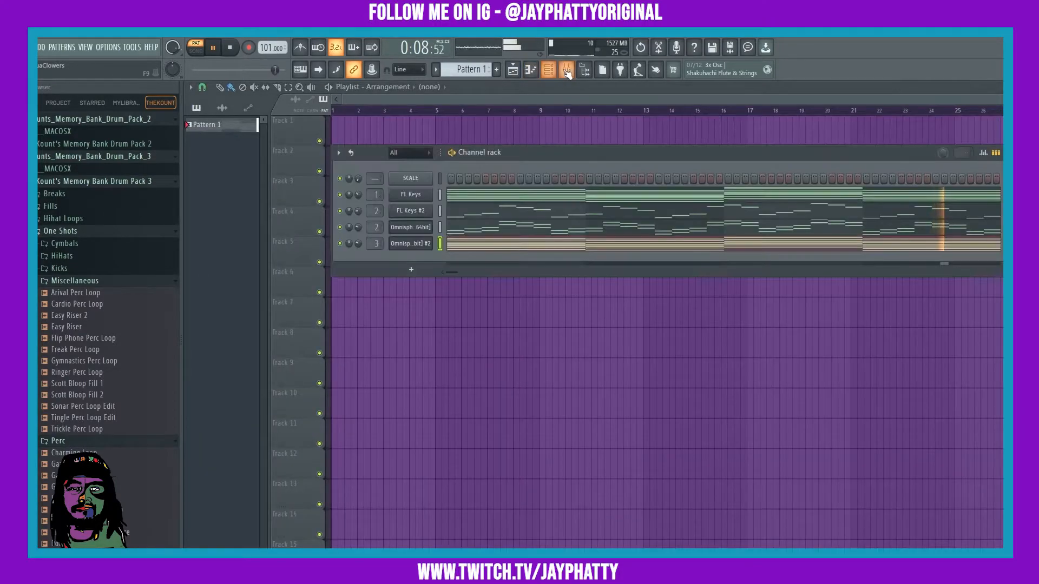
pyautogui.click(566, 73)
pyautogui.rightClick(286, 516)
pyautogui.click(299, 535)
pyautogui.click(570, 157)
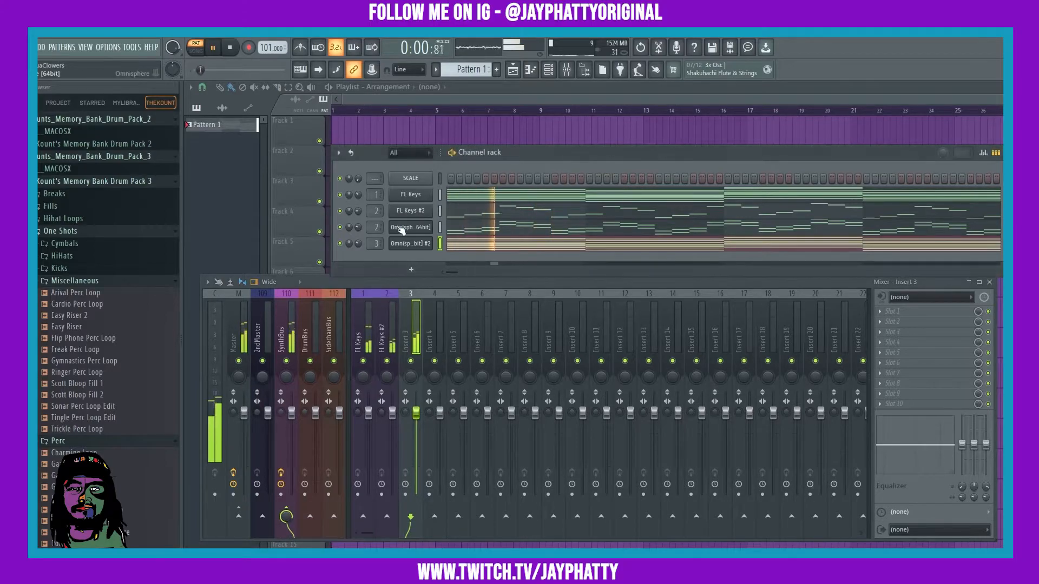
# Audition Gospel Solina 1 and 2 in the second Omnisphere and load Logan Ensemble Accordian Full.
pyautogui.click(425, 244)
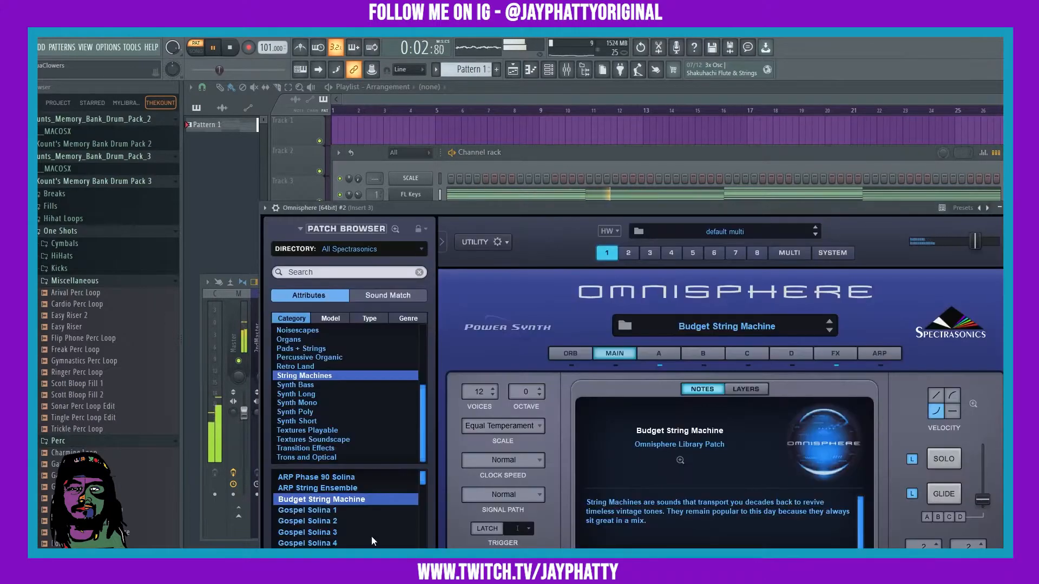
pyautogui.click(323, 510)
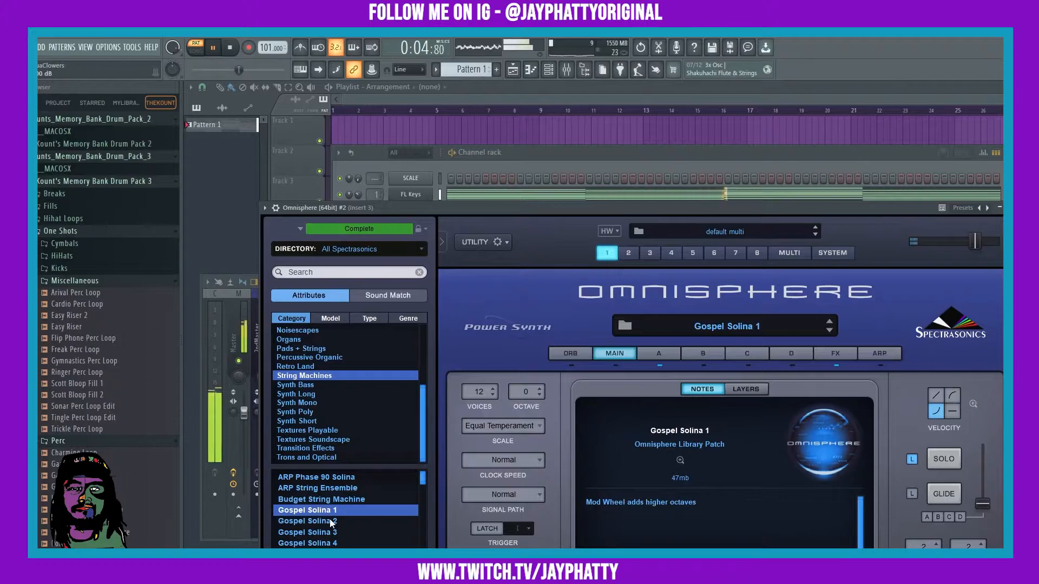
pyautogui.click(331, 521)
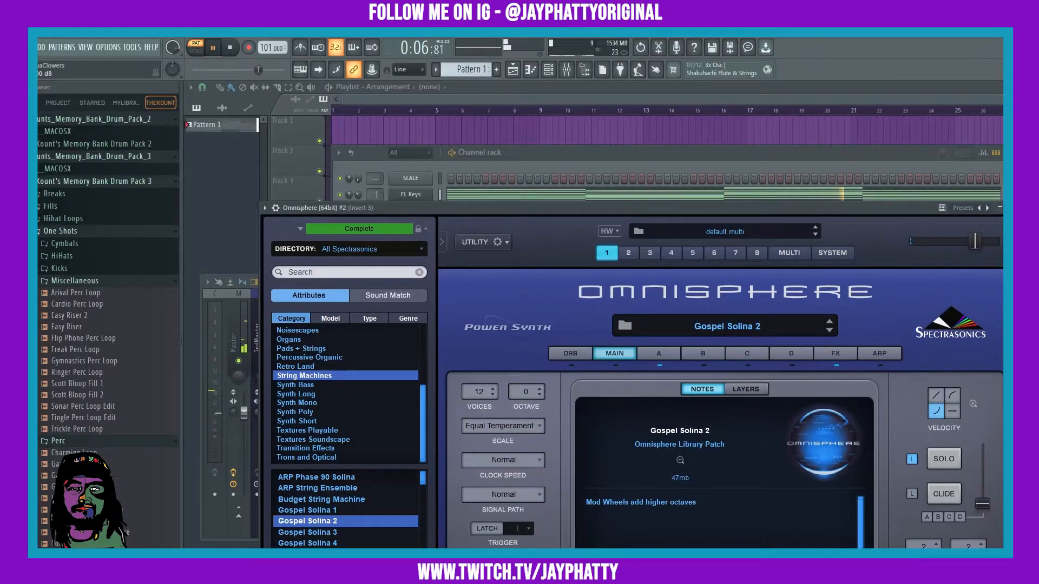
pyautogui.click(325, 555)
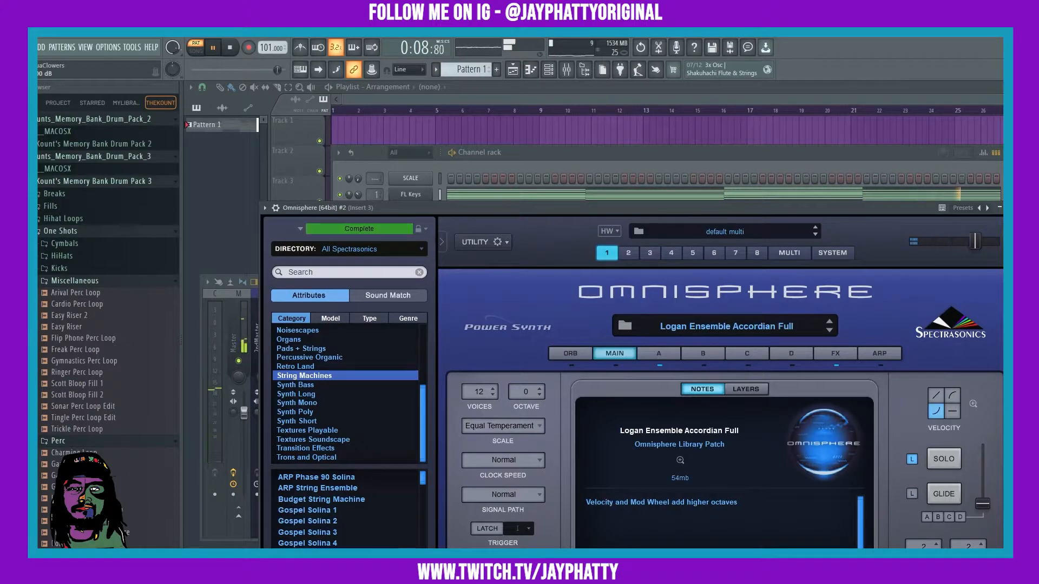
pyautogui.scroll(-1, 378, 512)
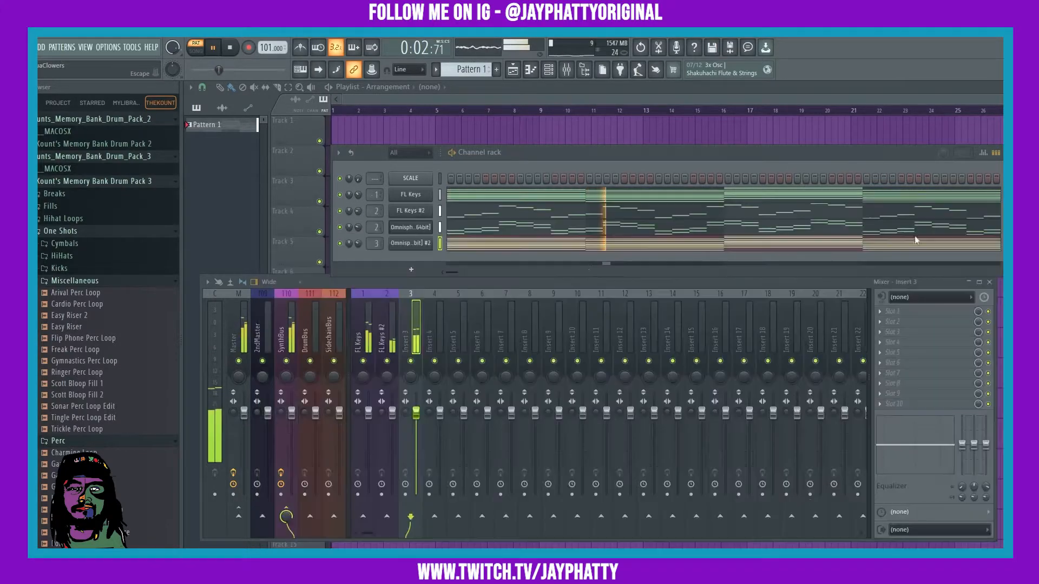
pyautogui.click(1010, 208)
pyautogui.moveTo(358, 243); pyautogui.dragTo(359, 265)
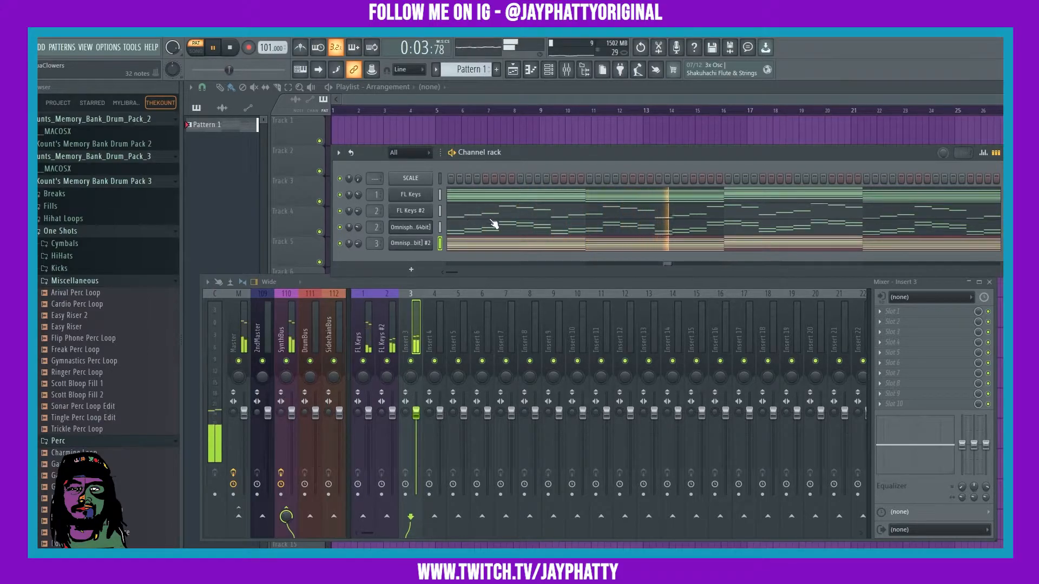
pyautogui.press('space')
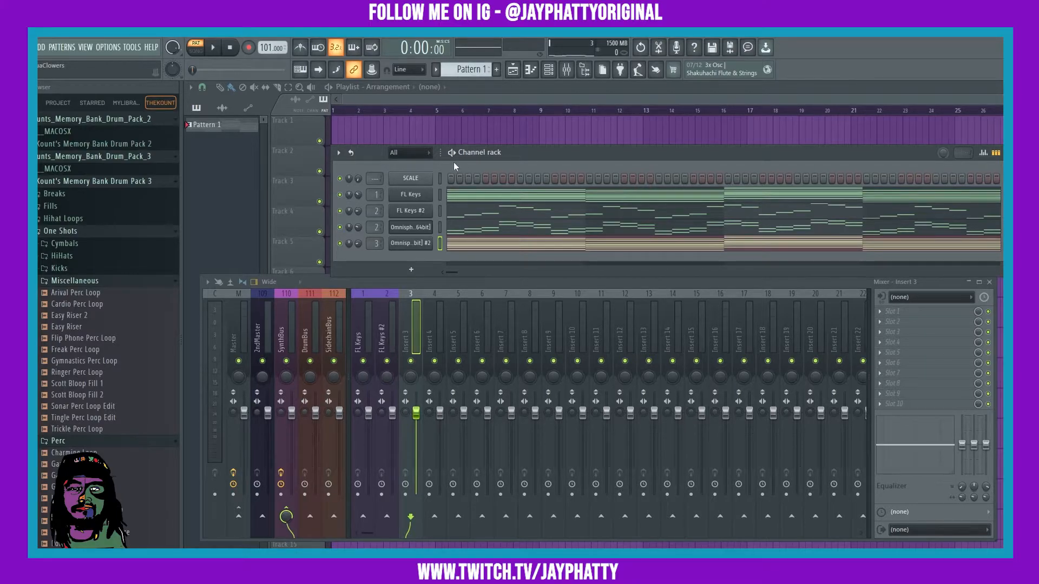
# Add a Kontakt channel for the bass and copy the lowest note of each FL Keys chord into it.
pyautogui.click(411, 270)
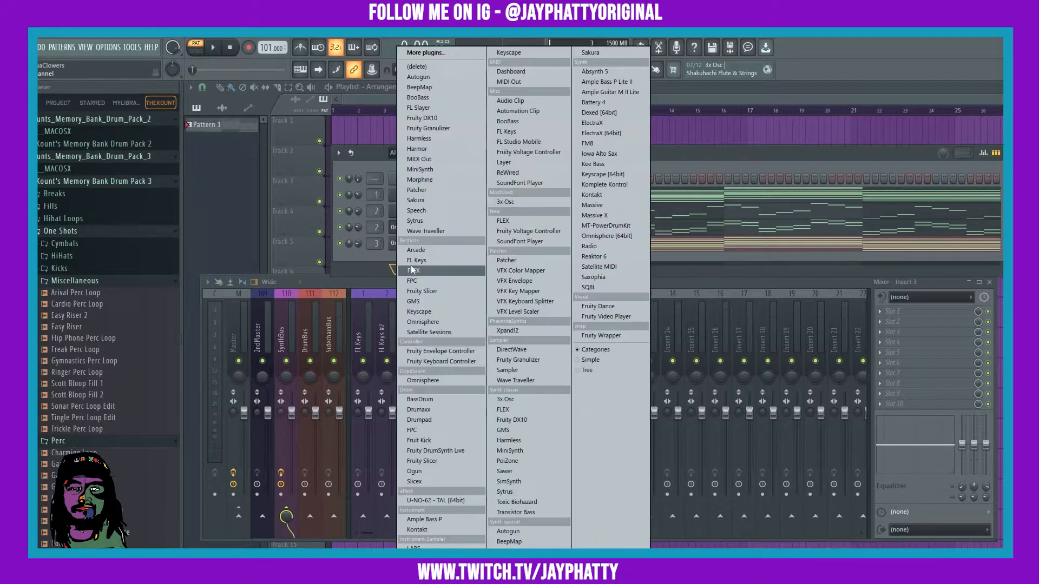
pyautogui.click(417, 530)
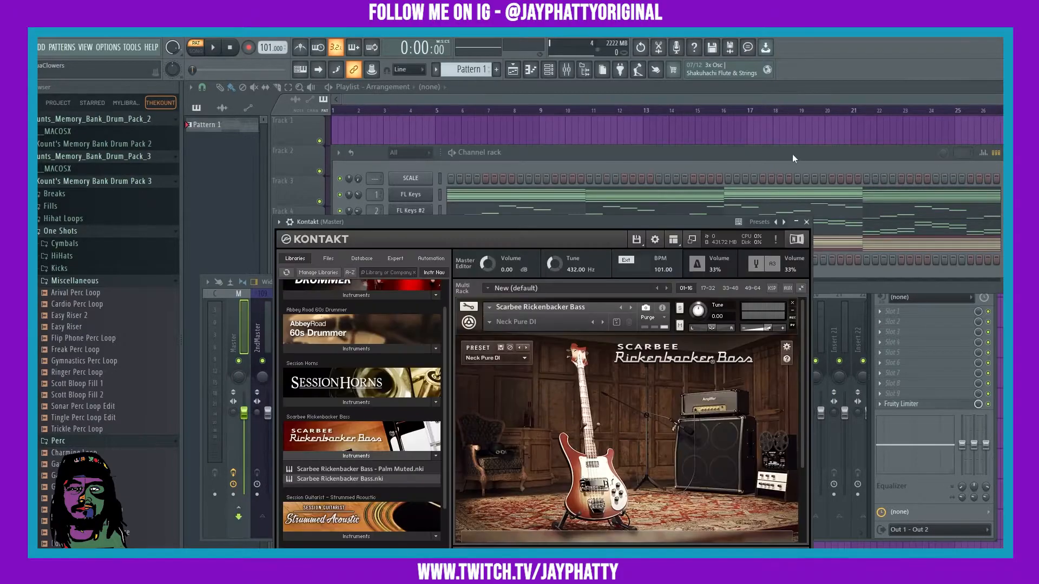
pyautogui.rightClick(429, 193)
pyautogui.click(451, 201)
pyautogui.scroll(2, 555, 410)
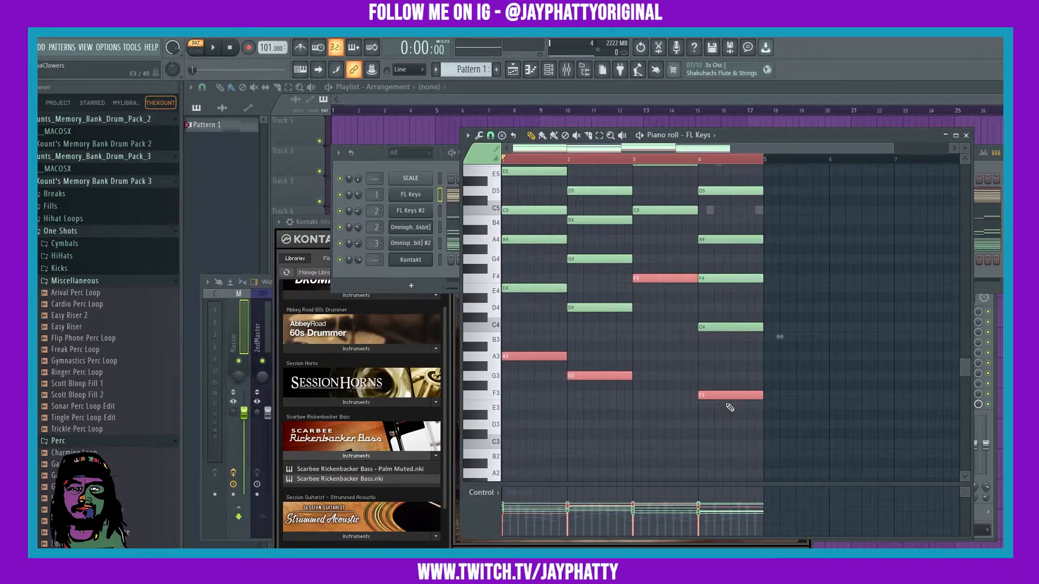
pyautogui.rightClick(430, 259)
pyautogui.click(453, 261)
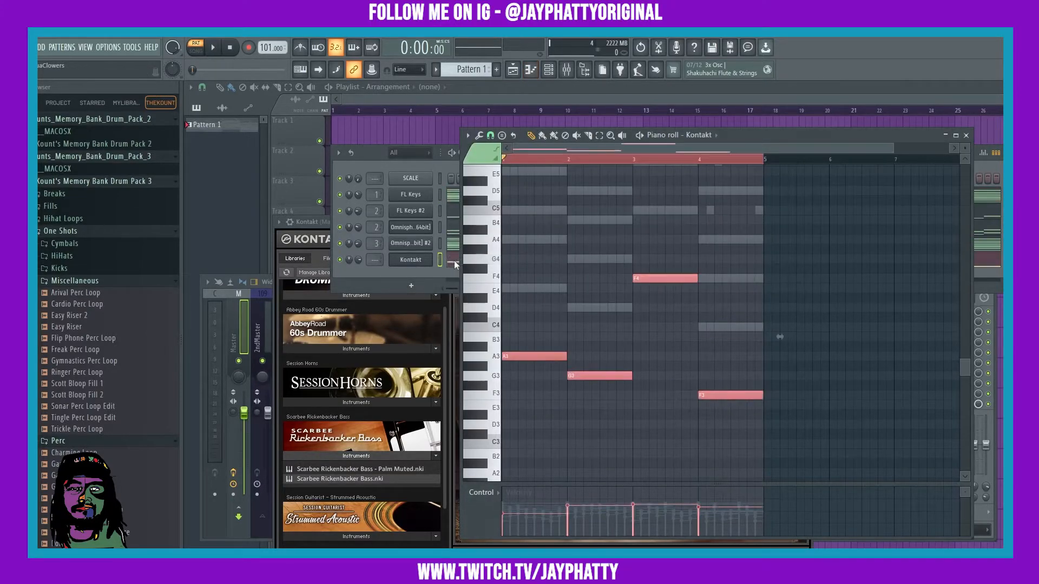
# Transpose all four Kontakt bass notes up one octave and replay the loop.
pyautogui.press('space')
pyautogui.scroll(2, 550, 302)
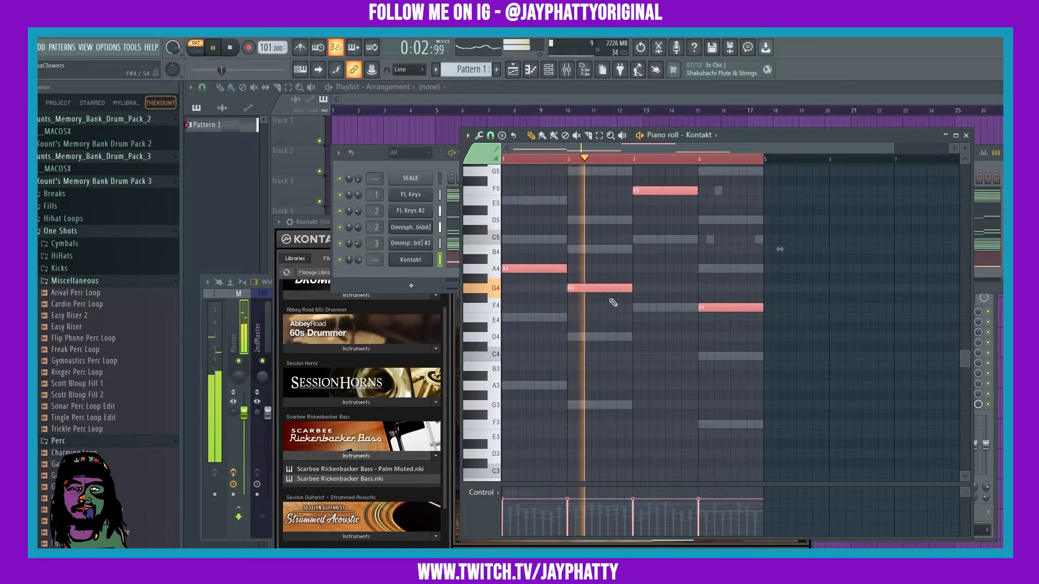
pyautogui.press('space')
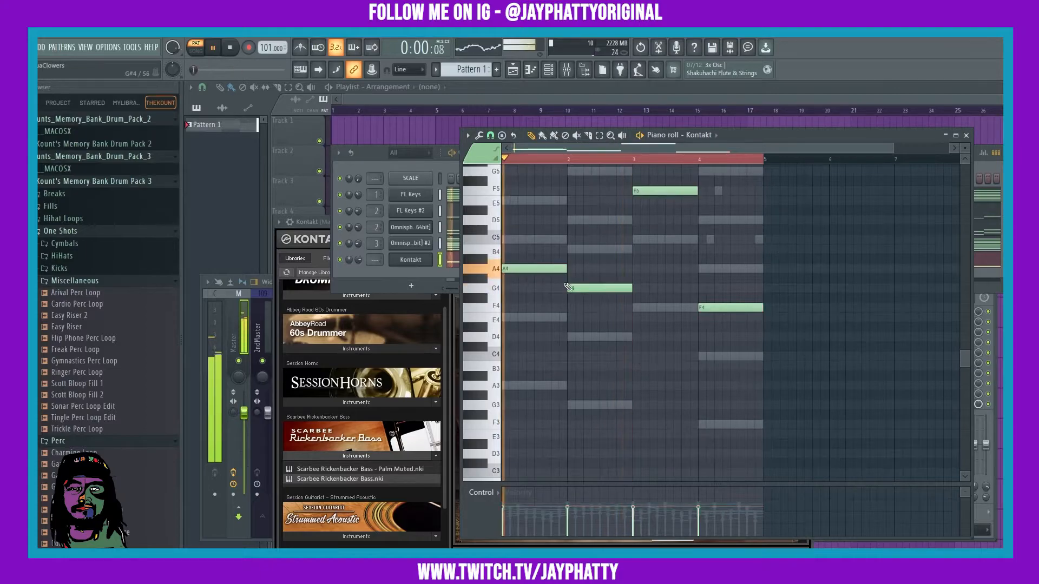
# Edit Kontakt's master tuning frequency and lower its channel volume to about 72% during playback.
pyautogui.click(405, 263)
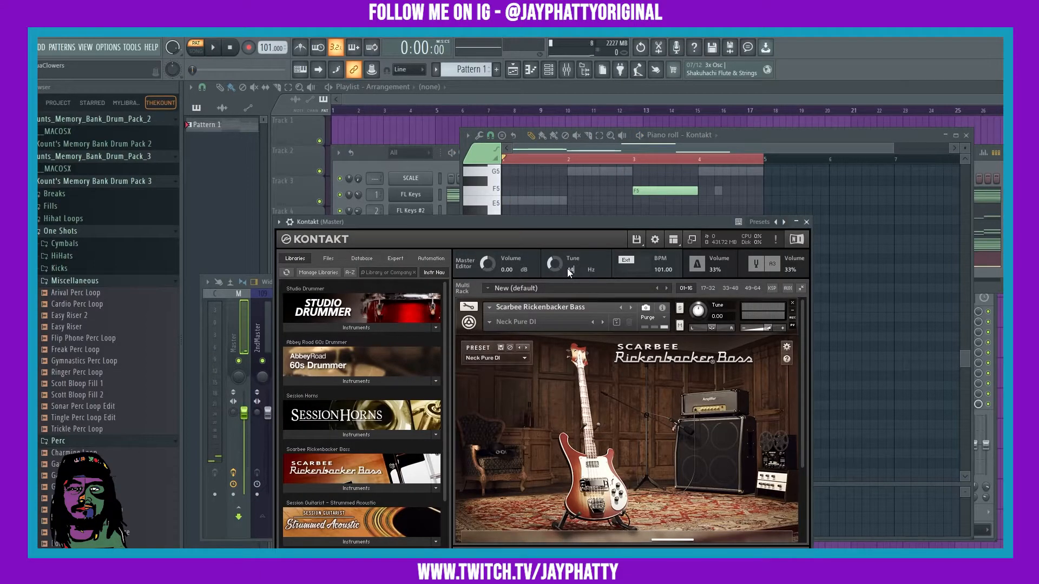
pyautogui.press('space')
pyautogui.press('space')
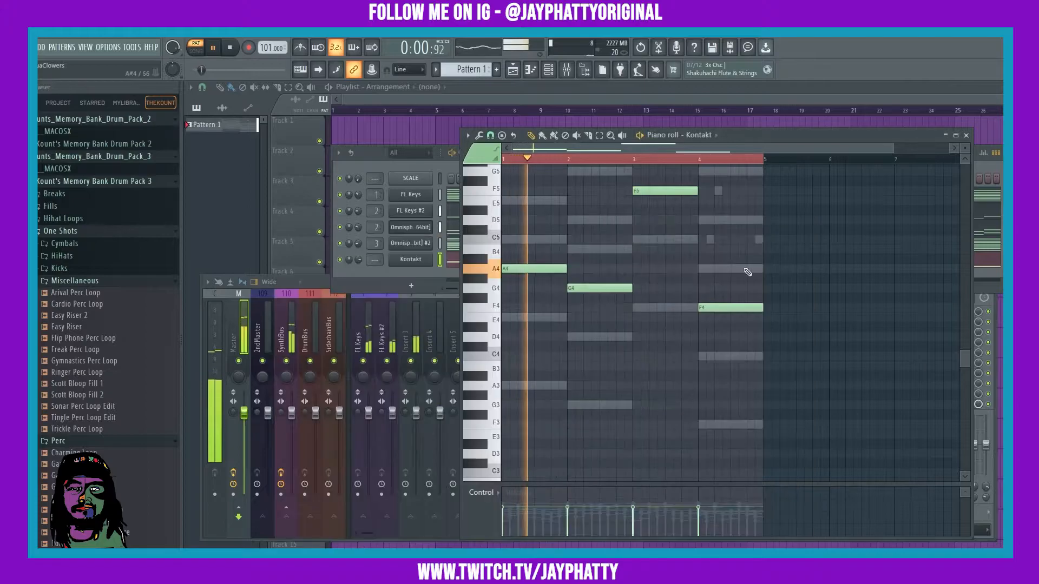
pyautogui.click(806, 222)
pyautogui.moveTo(358, 260); pyautogui.dragTo(358, 269)
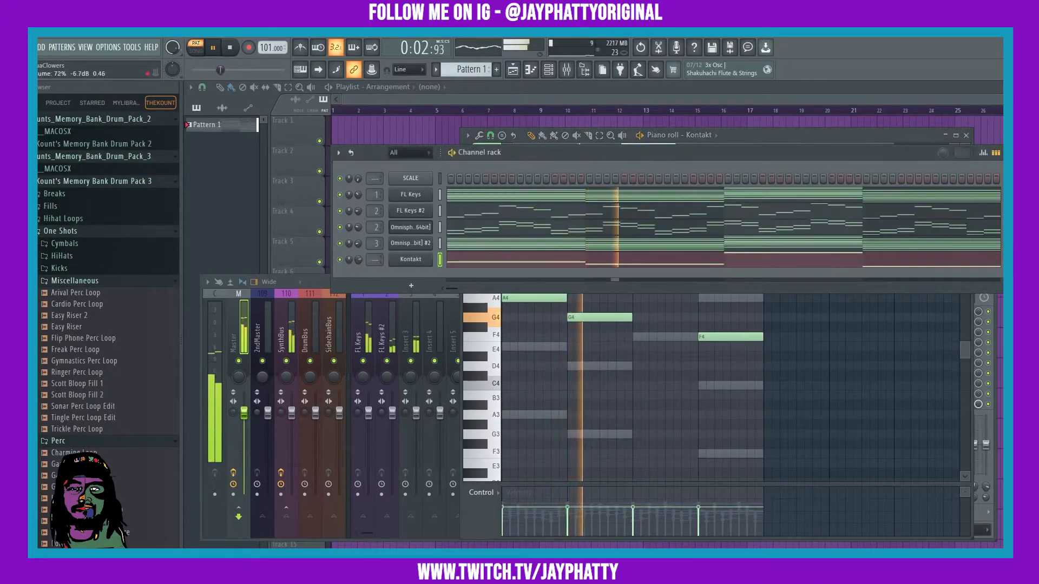
# Shorten the first A4 bass note to 10 steps and fill the rest of bar 1 with a 6-step A4.
pyautogui.click(503, 376)
pyautogui.press('space')
pyautogui.press('space')
pyautogui.press('space')
pyautogui.press('space')
pyautogui.moveTo(565, 298); pyautogui.dragTo(523, 299)
pyautogui.click(532, 298)
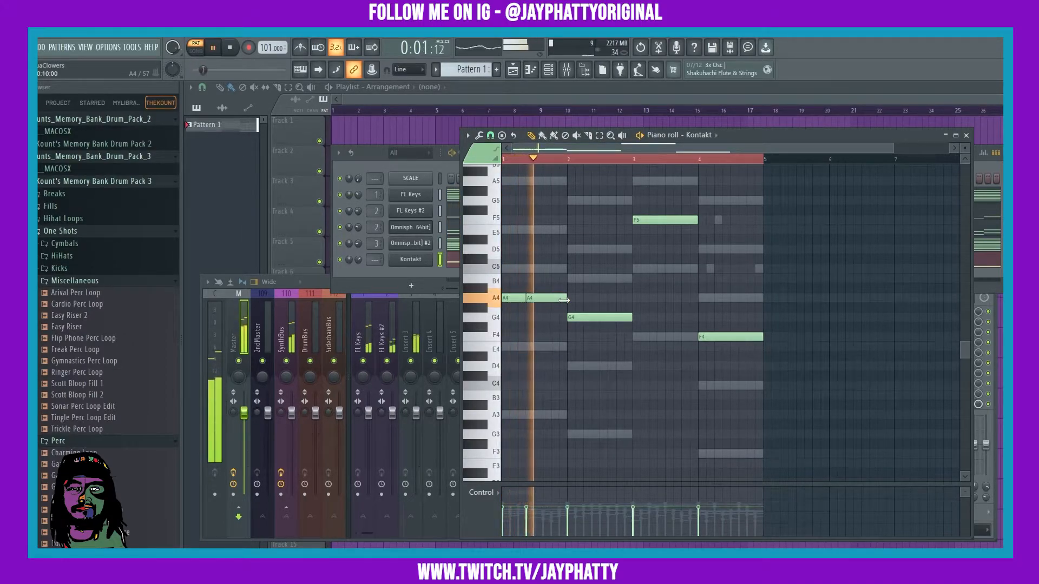
pyautogui.moveTo(548, 302)
pyautogui.mouseDown()
pyautogui.moveTo(559, 308)
pyautogui.moveTo(529, 297)
pyautogui.moveTo(568, 301)
pyautogui.mouseUp()
pyautogui.press('space')
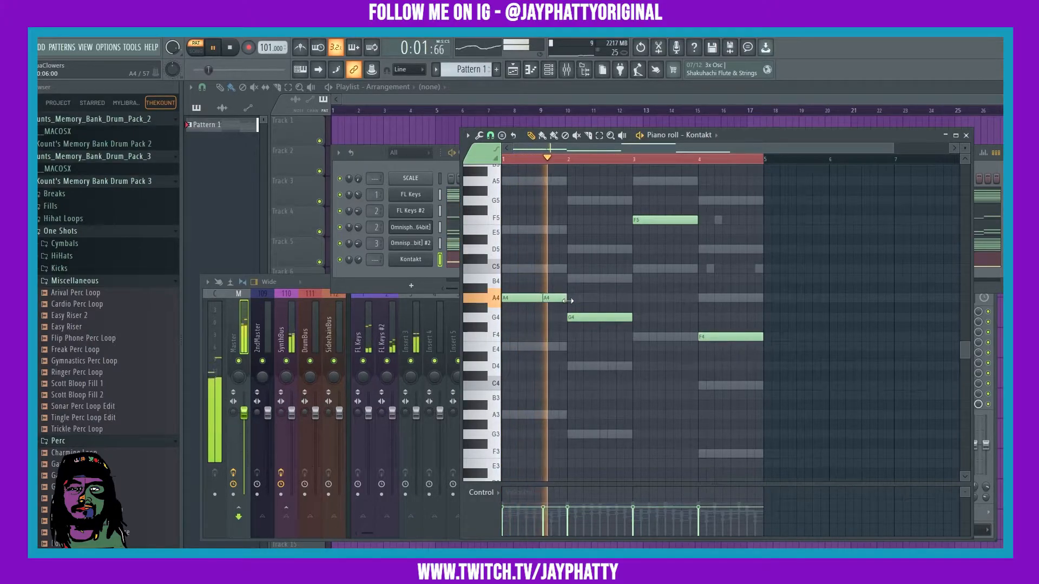
# Shorten the bar 2 G4 bass note to 14 steps and add a 2-step G5 at the bar's end.
pyautogui.moveTo(630, 318); pyautogui.dragTo(623, 317)
pyautogui.press('space')
pyautogui.click(629, 200)
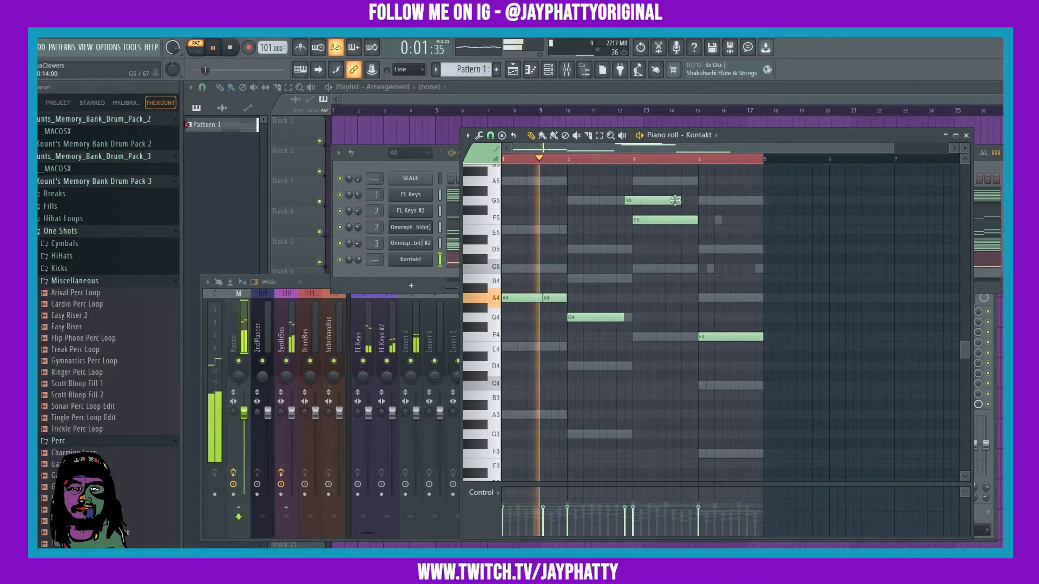
pyautogui.moveTo(637, 203); pyautogui.dragTo(631, 204)
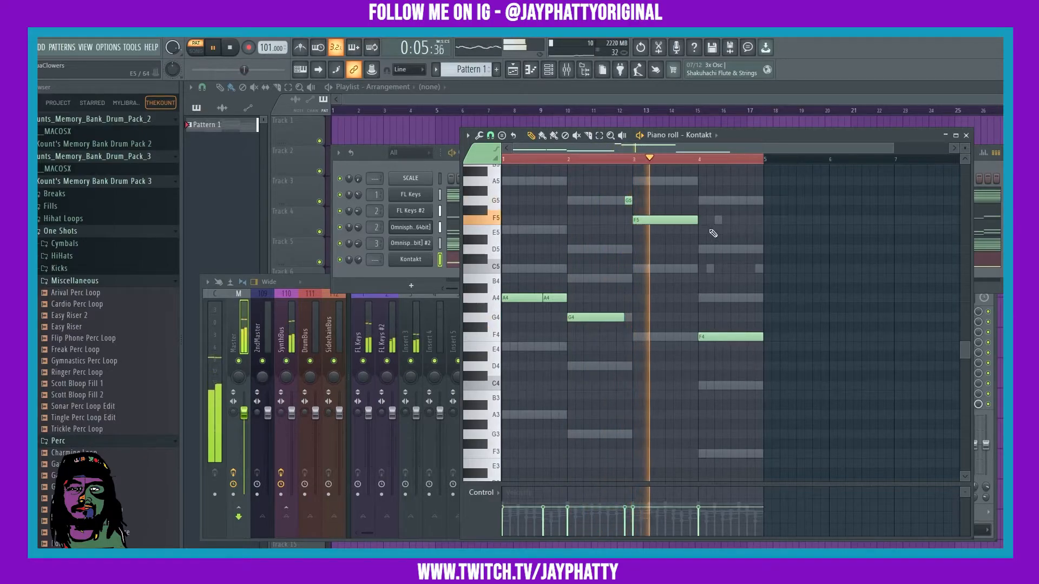
# Shorten the bar 3 F5 bass note to 2 steps and place a 12-step F4 directly after it.
pyautogui.moveTo(697, 220); pyautogui.dragTo(647, 224)
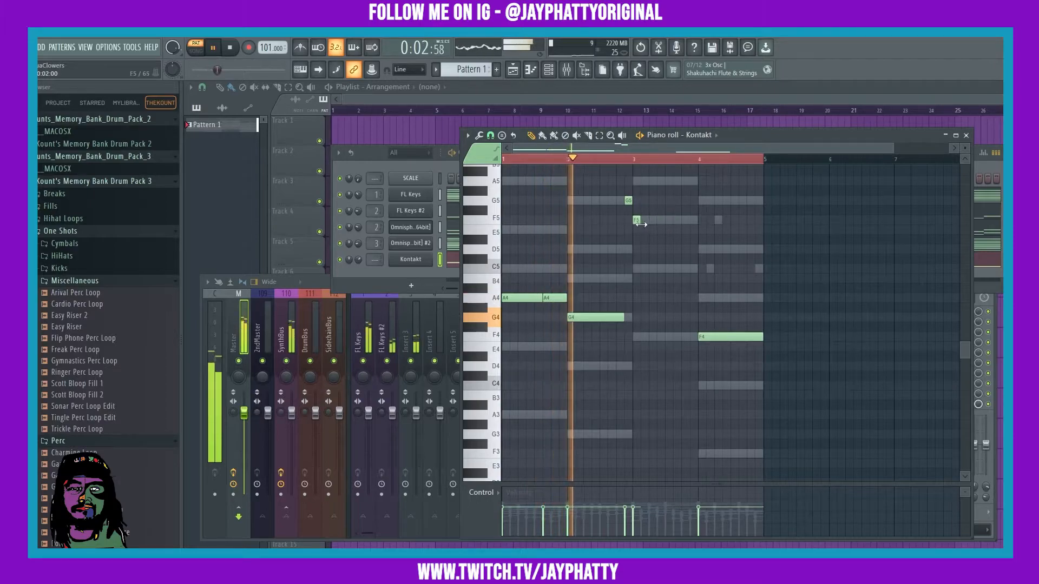
pyautogui.click(642, 338)
pyautogui.press('space')
pyautogui.press('space')
pyautogui.moveTo(650, 338)
pyautogui.mouseDown()
pyautogui.moveTo(693, 338)
pyautogui.moveTo(645, 338)
pyautogui.mouseUp()
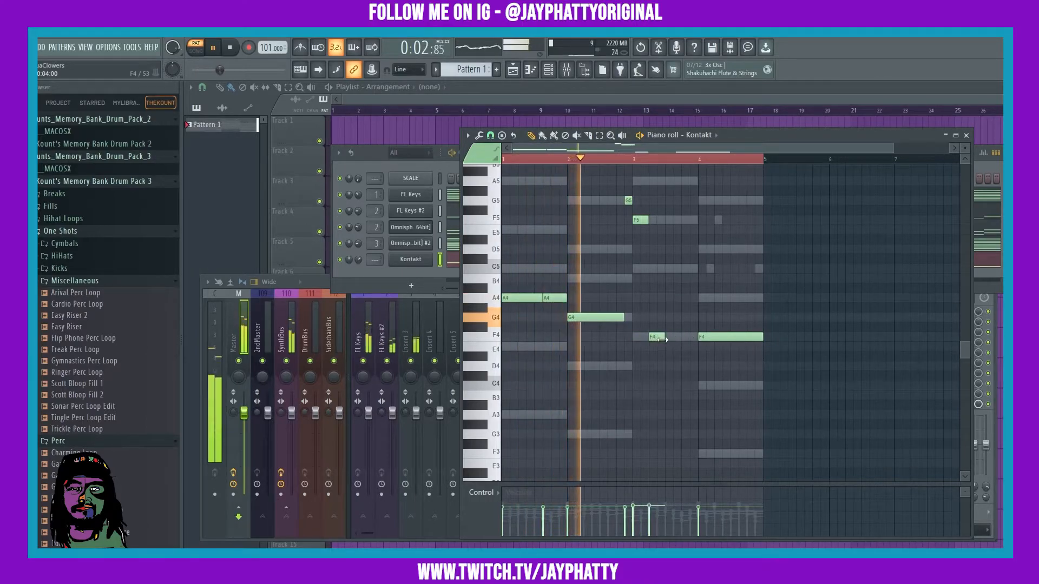
pyautogui.moveTo(648, 219); pyautogui.dragTo(639, 220)
pyautogui.moveTo(655, 337); pyautogui.dragTo(698, 339)
pyautogui.press('space')
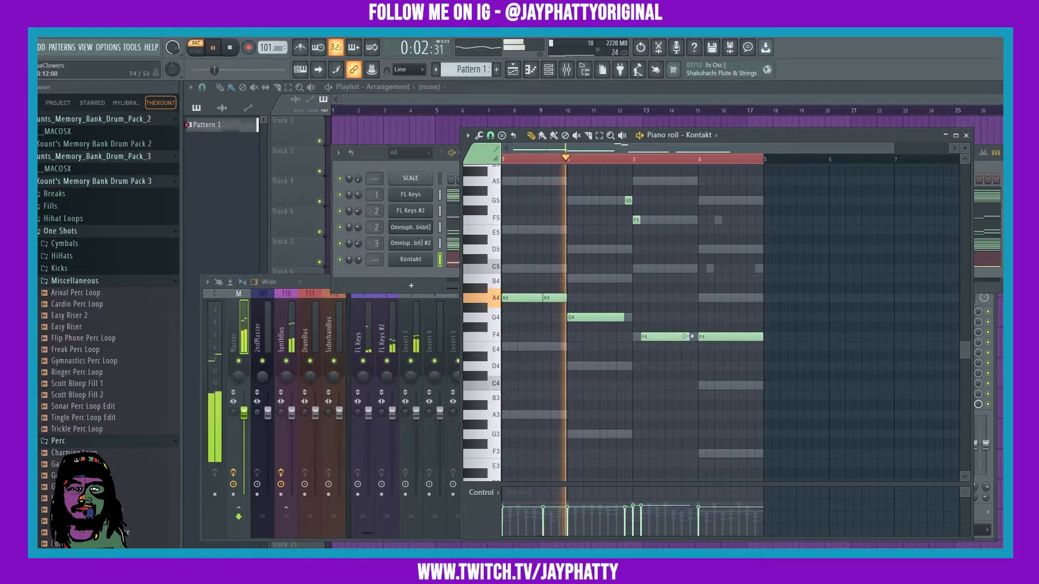
pyautogui.moveTo(687, 336); pyautogui.dragTo(680, 337)
# Add a 2-step G5 bass note at the end of bar 3 and a 4-step F5 at the start of bar 4.
pyautogui.click(692, 200)
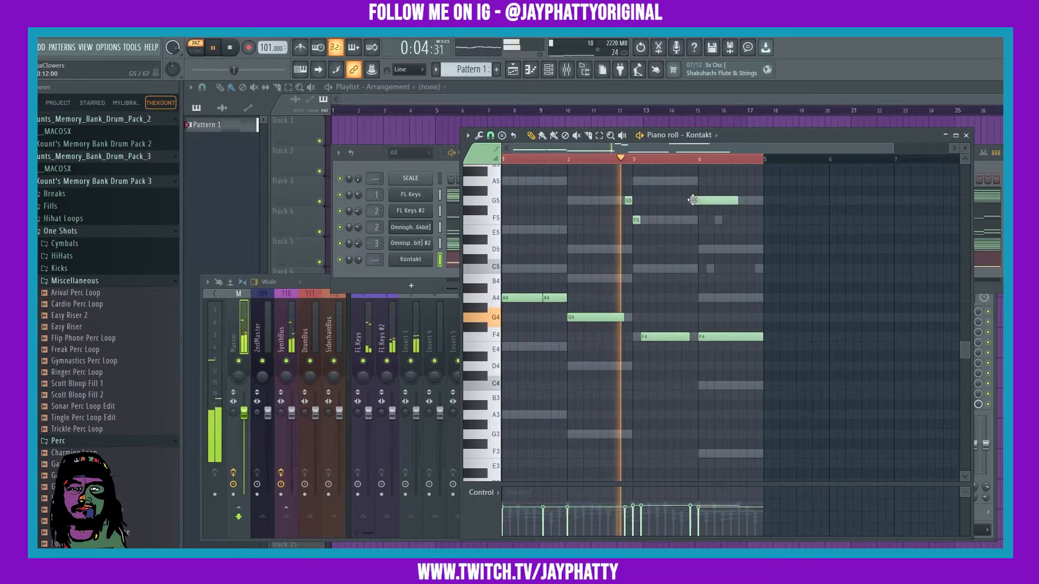
pyautogui.moveTo(733, 202); pyautogui.dragTo(708, 200)
pyautogui.click(701, 222)
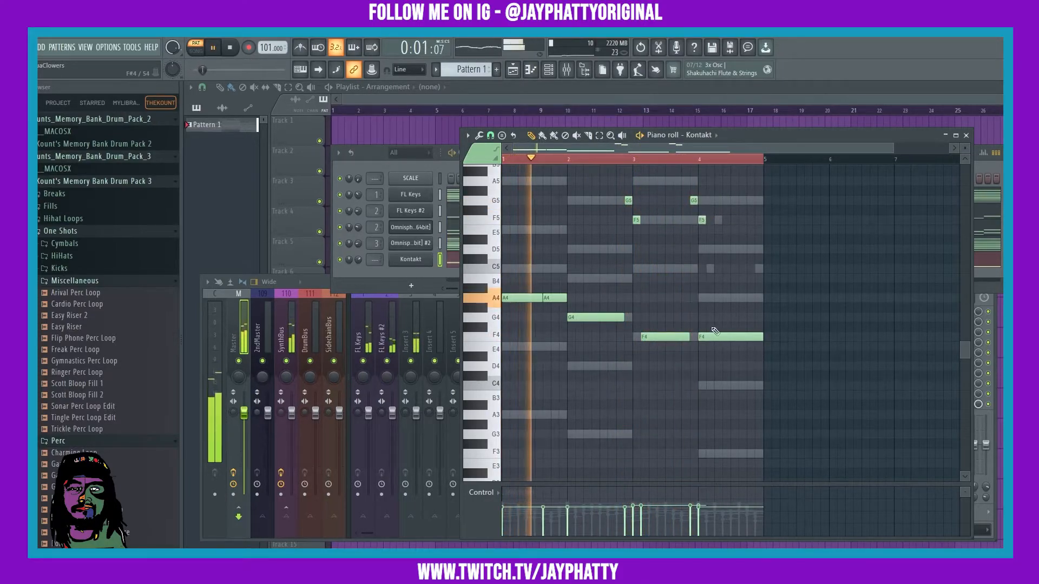
pyautogui.moveTo(723, 222); pyautogui.dragTo(714, 222)
# Move the bar 4 F4 note directly after the F5 and shorten it to 12 steps, ending with the bar.
pyautogui.moveTo(712, 337); pyautogui.dragTo(728, 337)
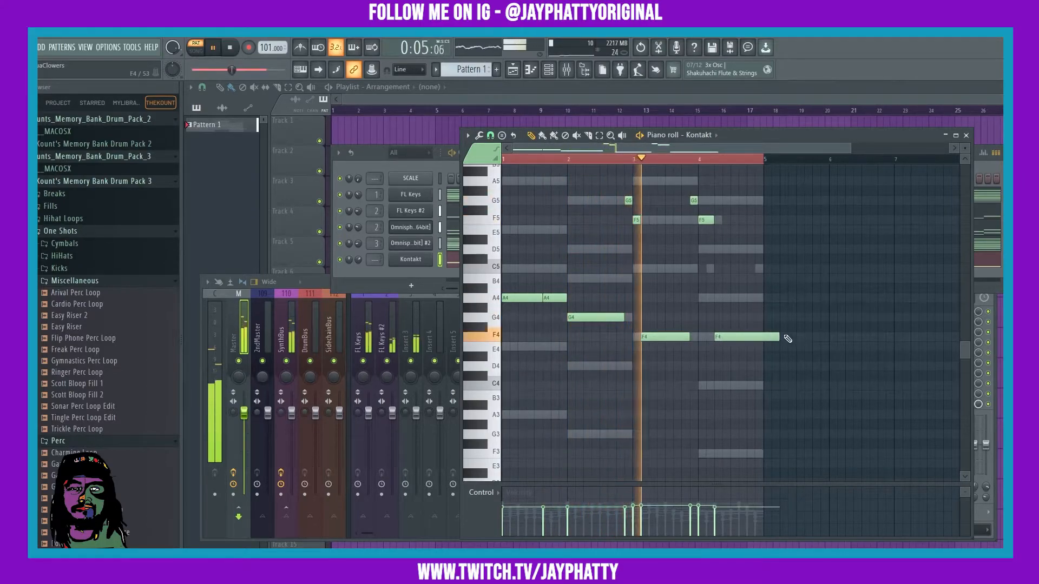
pyautogui.moveTo(775, 336); pyautogui.dragTo(761, 338)
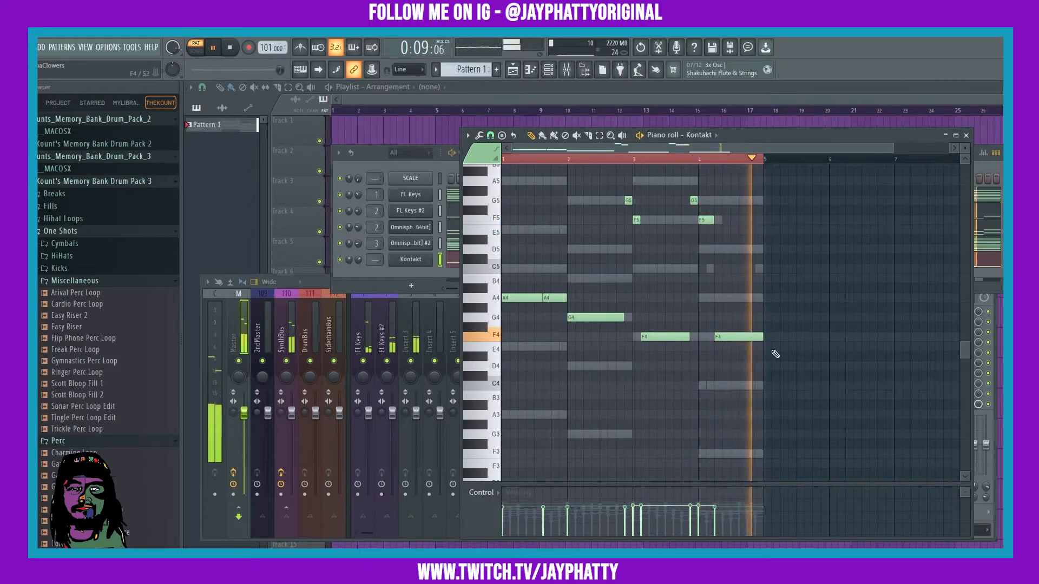
pyautogui.scroll(1, 793, 370)
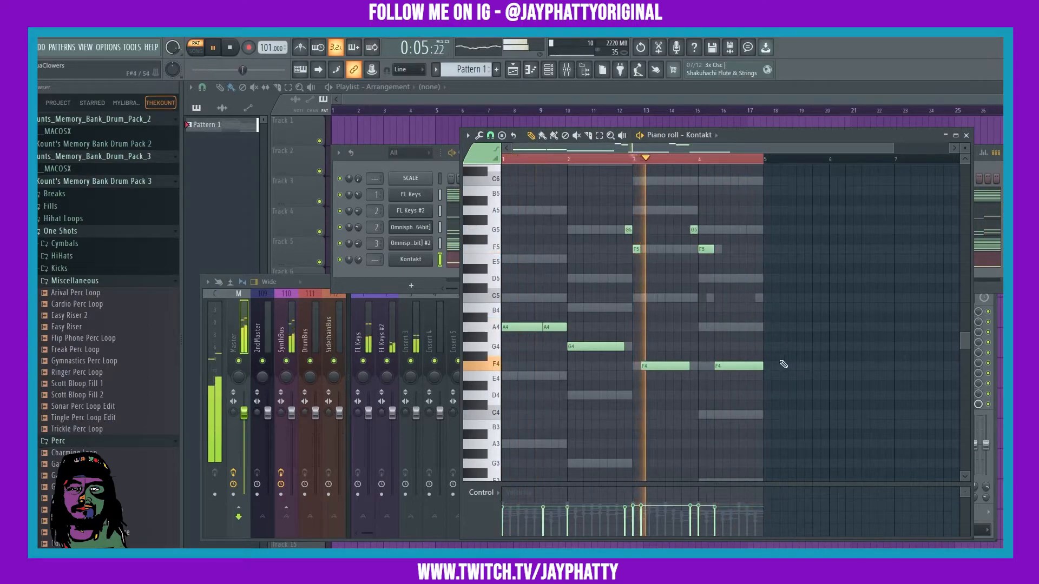
# Try an A4 of about 8 steps after the bar 4 F5 in place of the long F4.
pyautogui.moveTo(739, 365); pyautogui.dragTo(718, 325)
pyautogui.moveTo(713, 249); pyautogui.dragTo(706, 250)
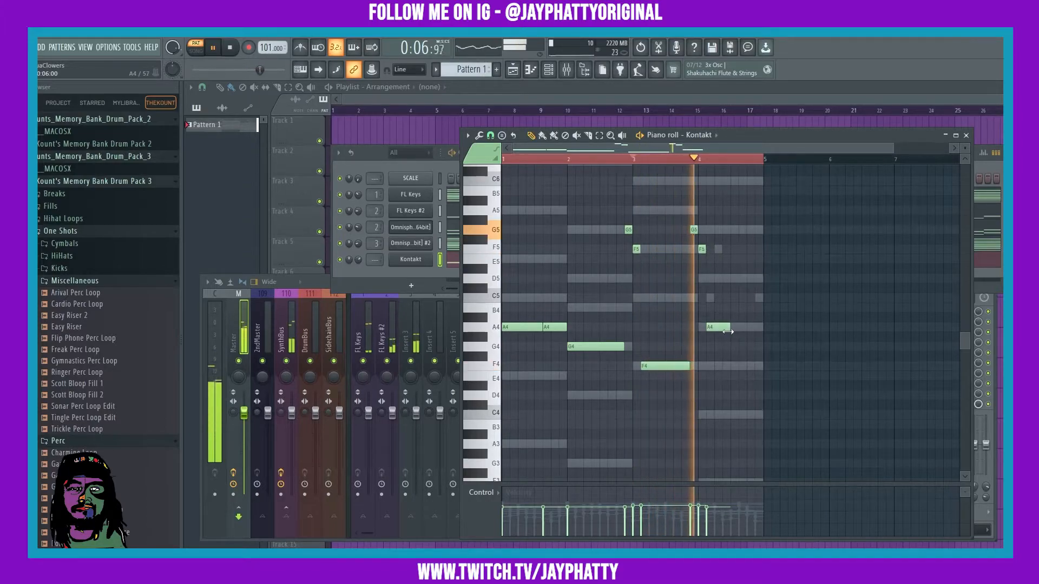
pyautogui.click(740, 367)
pyautogui.moveTo(729, 325); pyautogui.dragTo(736, 324)
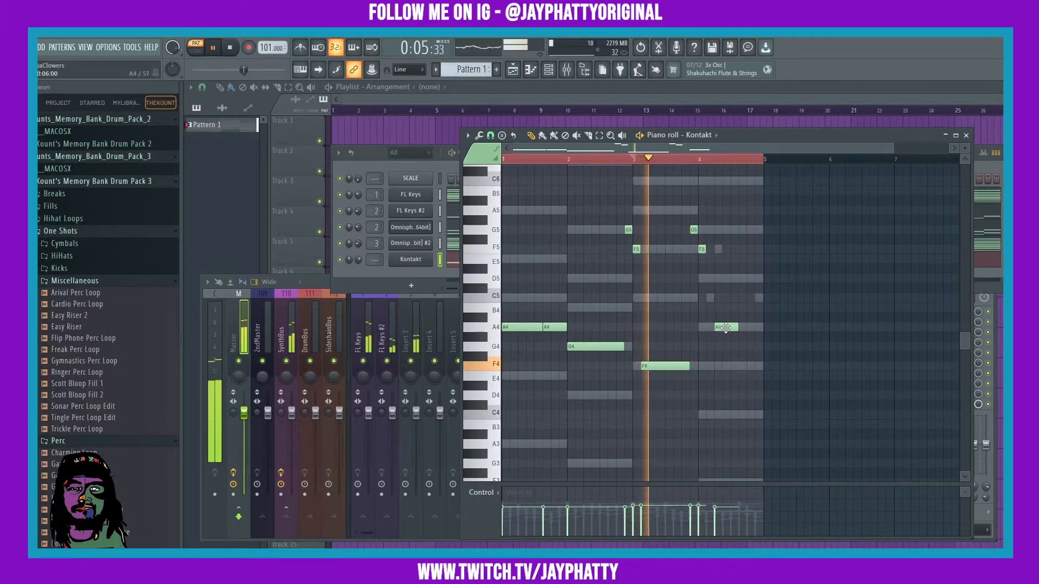
pyautogui.moveTo(706, 250); pyautogui.dragTo(714, 250)
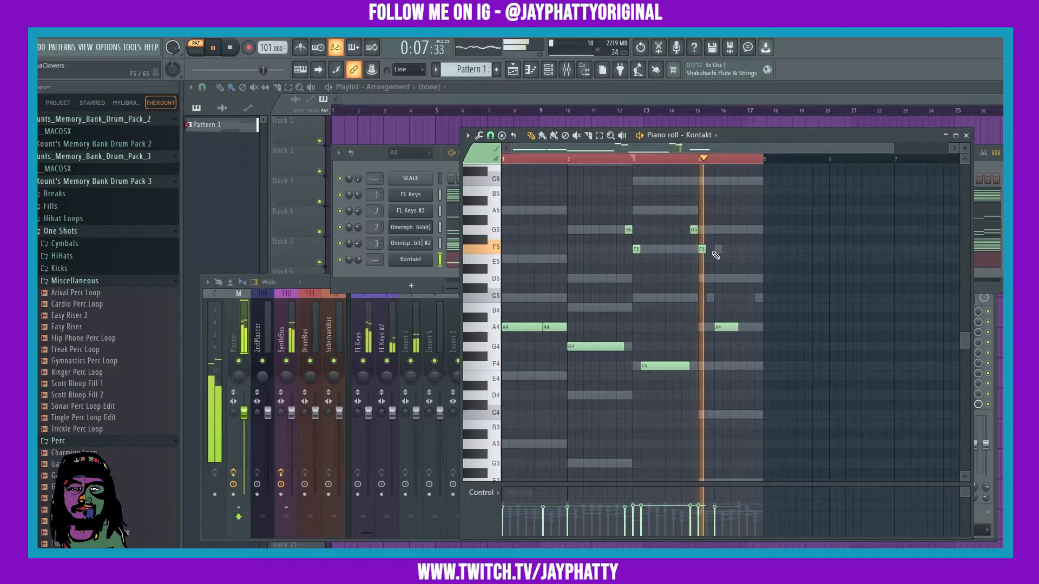
pyautogui.moveTo(737, 327); pyautogui.dragTo(744, 328)
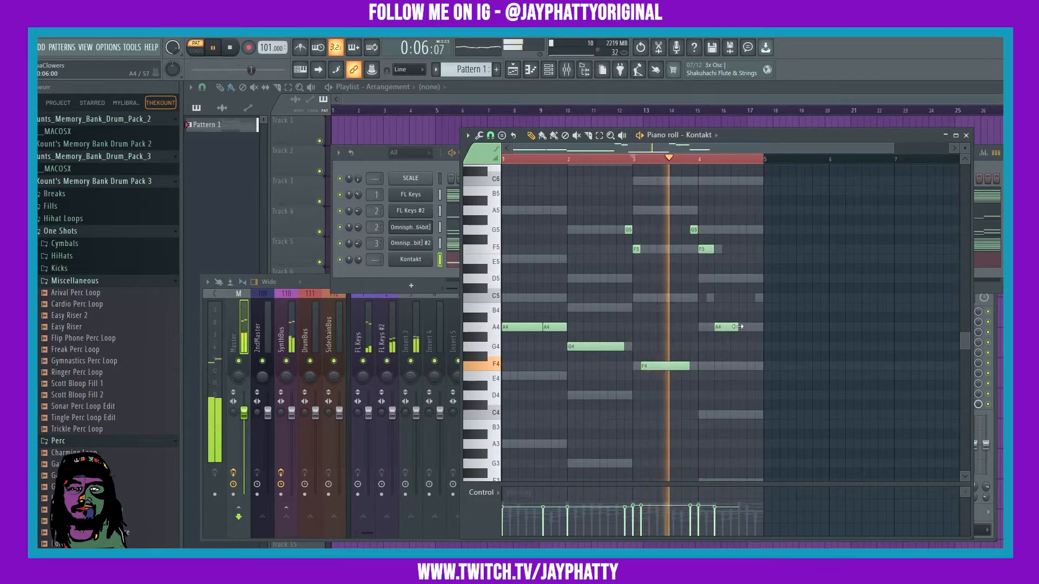
# Try removing the bar 4 A4 and using a short F4 of about 4 steps in mid-bar.
pyautogui.click(752, 366)
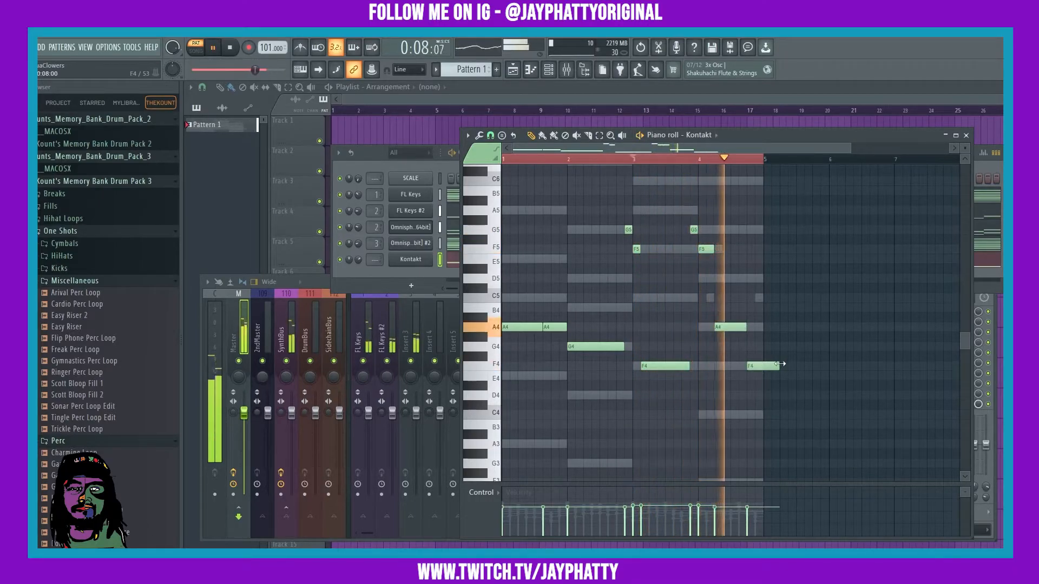
pyautogui.rightClick(774, 365)
pyautogui.rightClick(739, 329)
pyautogui.moveTo(753, 366); pyautogui.dragTo(737, 366)
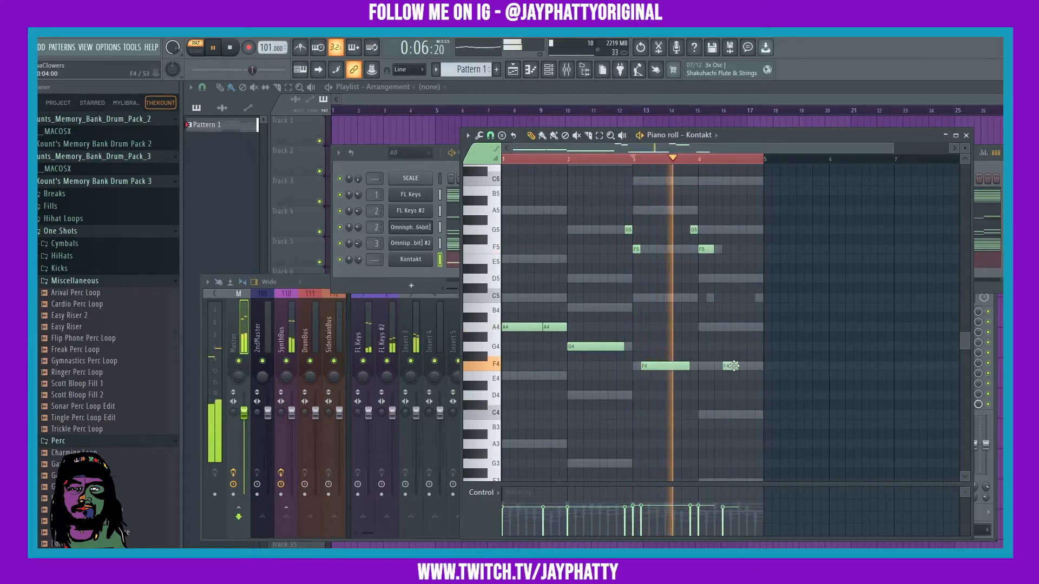
# Undo the bar 4 experiments back to the 12-step F4 following the 4-step F5.
pyautogui.hotkey('ctrl', 'z')
pyautogui.hotkey('ctrl', 'z')
pyautogui.hotkey('ctrl', 'z')
pyautogui.hotkey('ctrl', 'z')
pyautogui.hotkey('ctrl', 'z')
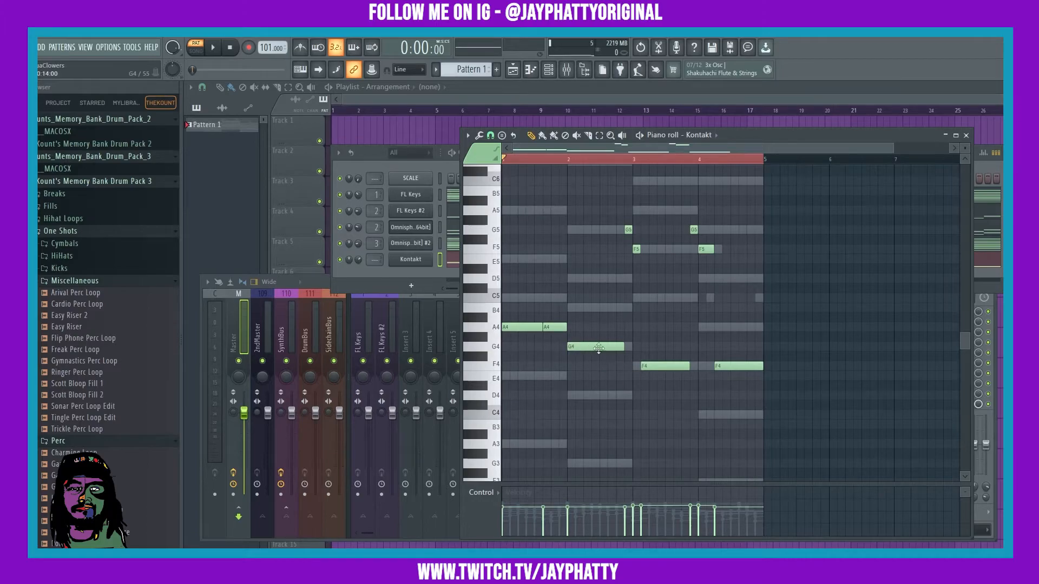
# Play back the bass line, check Kontakt's Scarbee Rickenbacker Bass preset, and return to the piano roll.
pyautogui.scroll(3, 610, 162)
pyautogui.scroll(2, 536, 169)
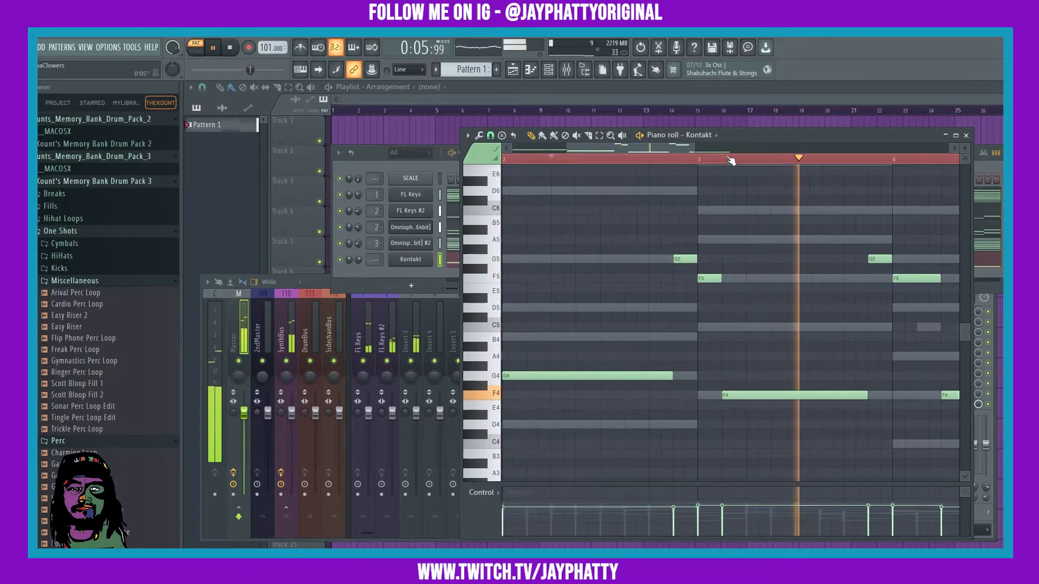
pyautogui.scroll(-5, 729, 204)
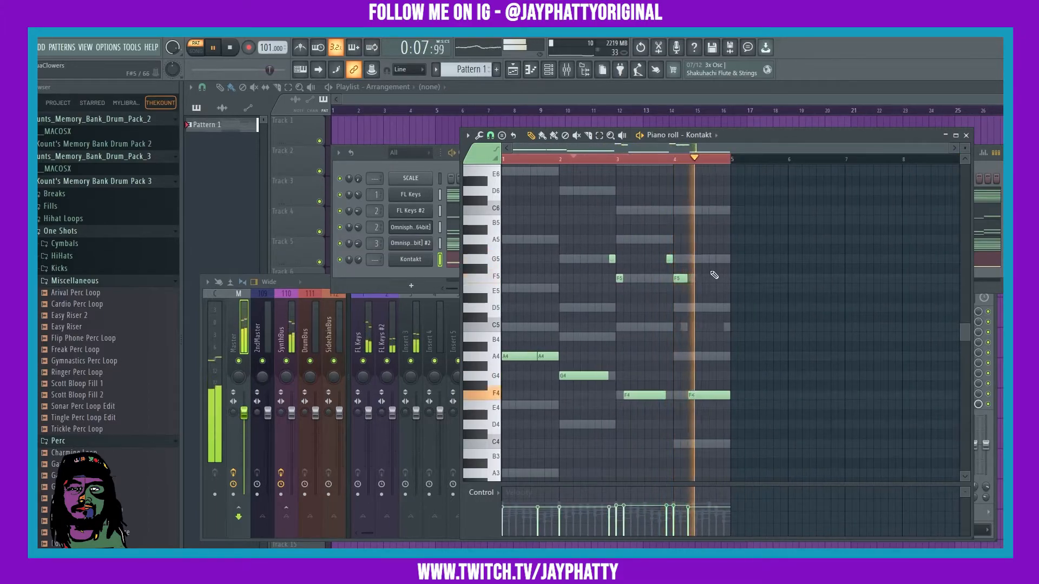
pyautogui.press('space')
pyautogui.click(424, 263)
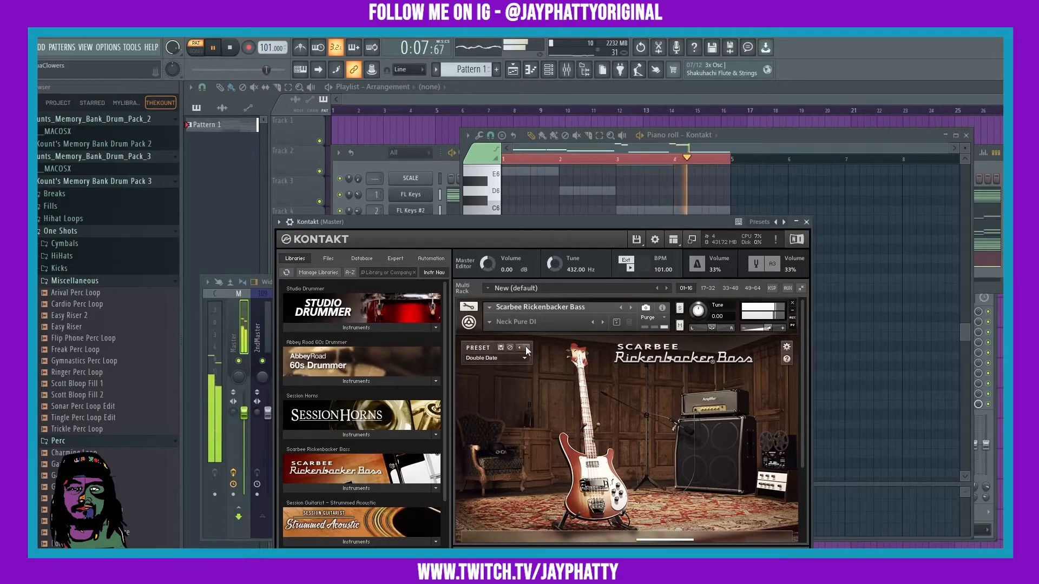
pyautogui.click(816, 138)
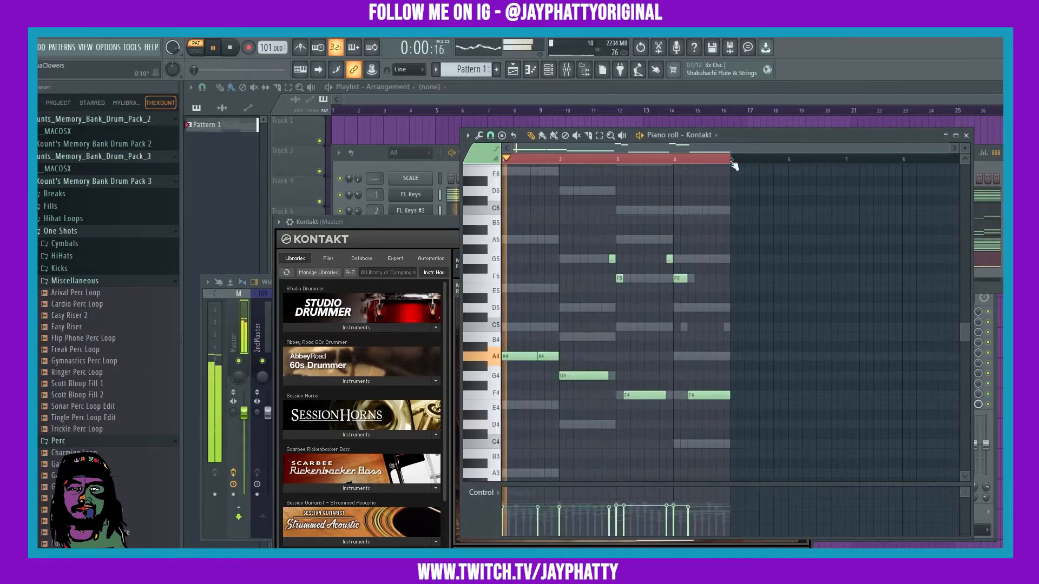
# Shorten the bar 4 F4 to 2 steps and fill the rest of the bar with a 10-step F4.
pyautogui.scroll(3, 683, 163)
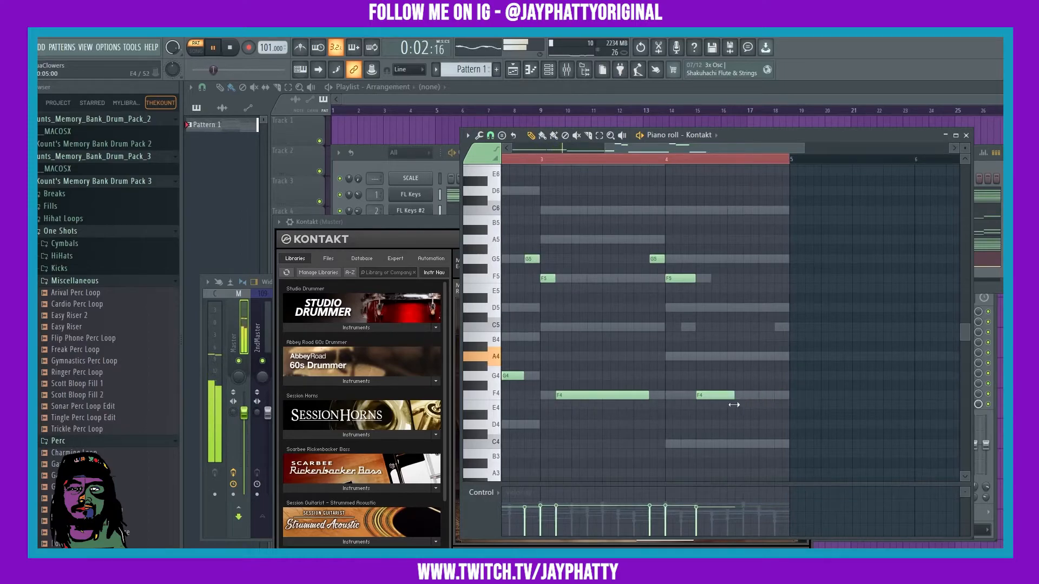
pyautogui.click(719, 396)
pyautogui.moveTo(725, 396); pyautogui.dragTo(786, 397)
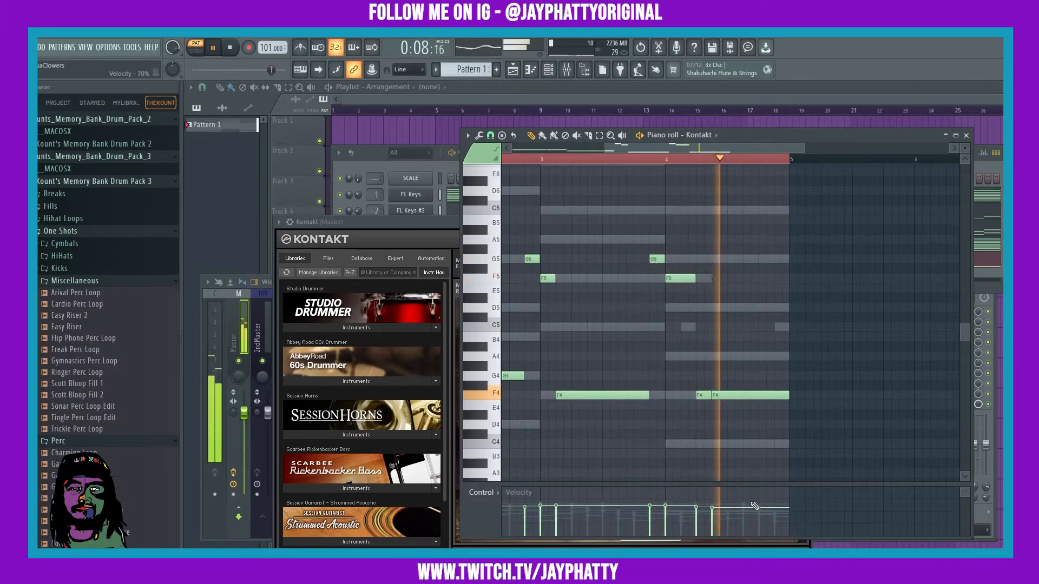
pyautogui.scroll(-3, 759, 164)
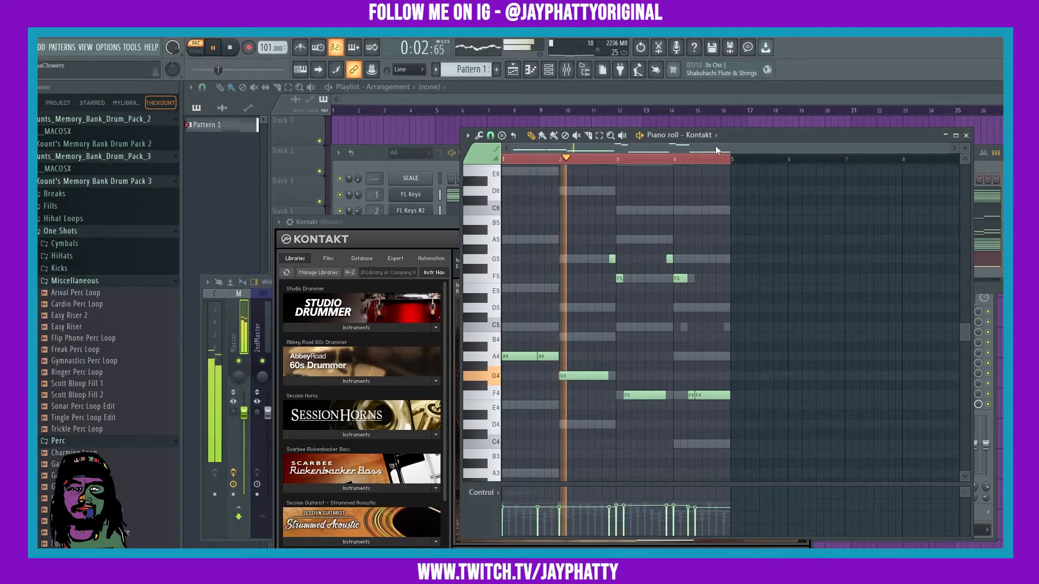
# Resize the two bar 4 F4 notes to 6 adjoining steps each, then close the piano roll and Kontakt.
pyautogui.scroll(3, 703, 160)
pyautogui.moveTo(724, 398); pyautogui.dragTo(767, 397)
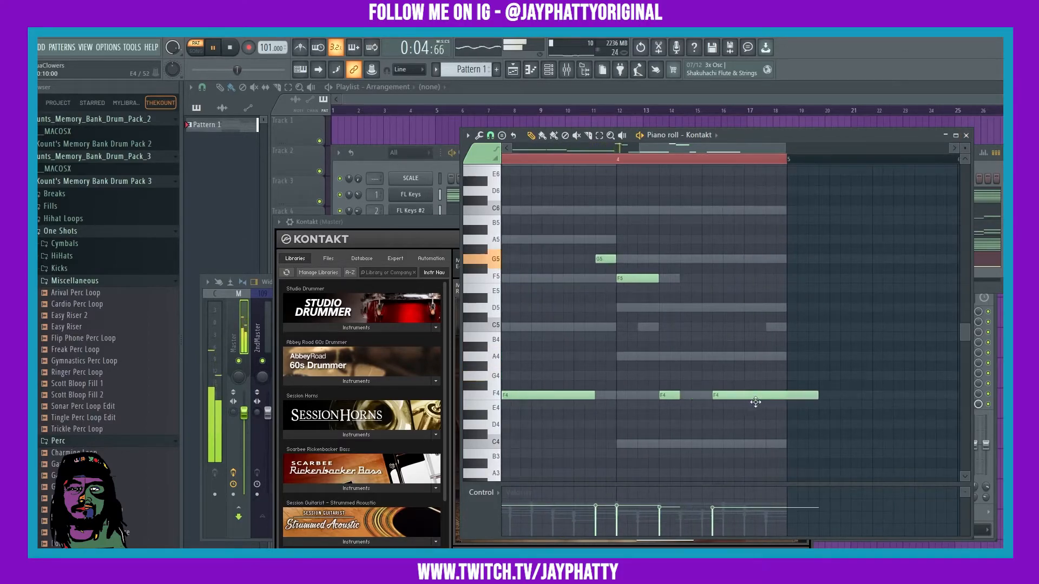
pyautogui.moveTo(696, 396); pyautogui.dragTo(723, 397)
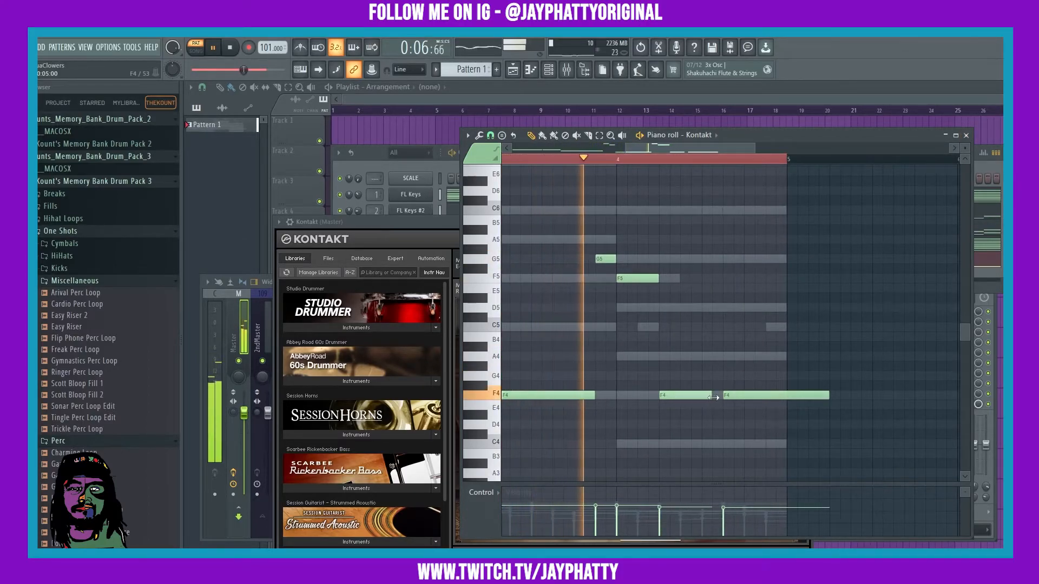
pyautogui.moveTo(828, 396); pyautogui.dragTo(789, 396)
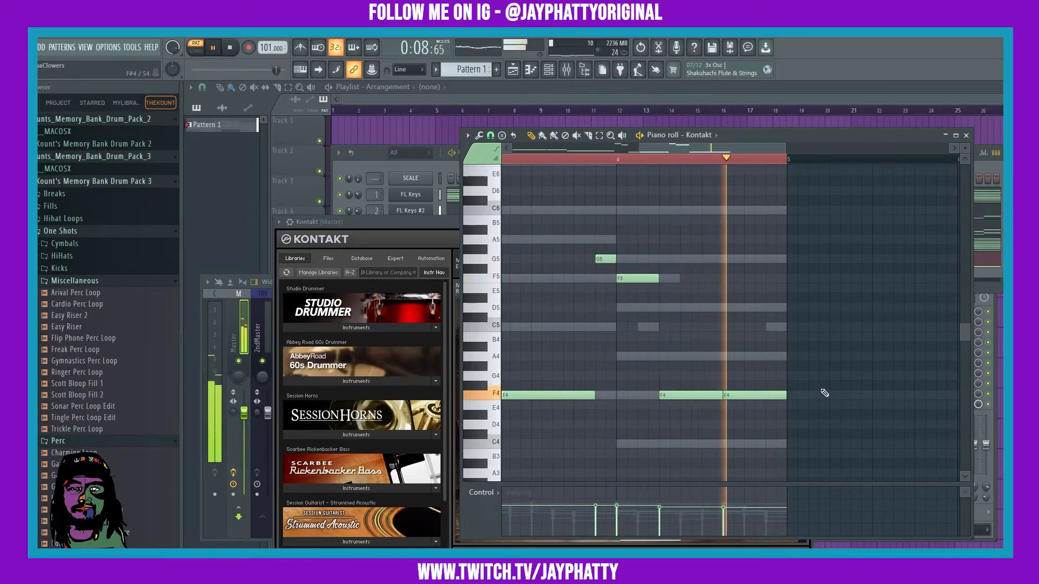
pyautogui.scroll(-3, 773, 162)
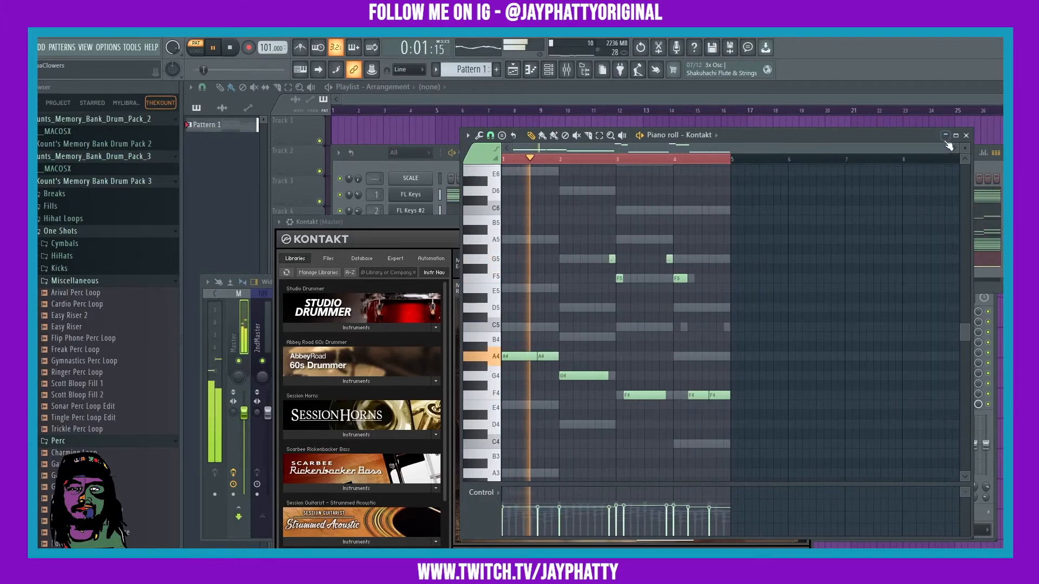
pyautogui.click(966, 135)
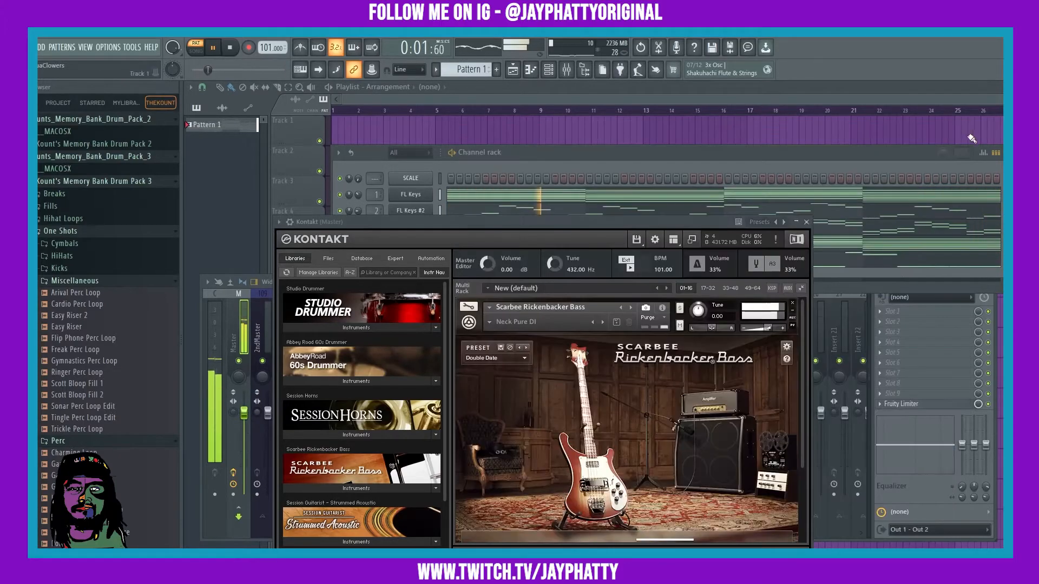
pyautogui.click(807, 221)
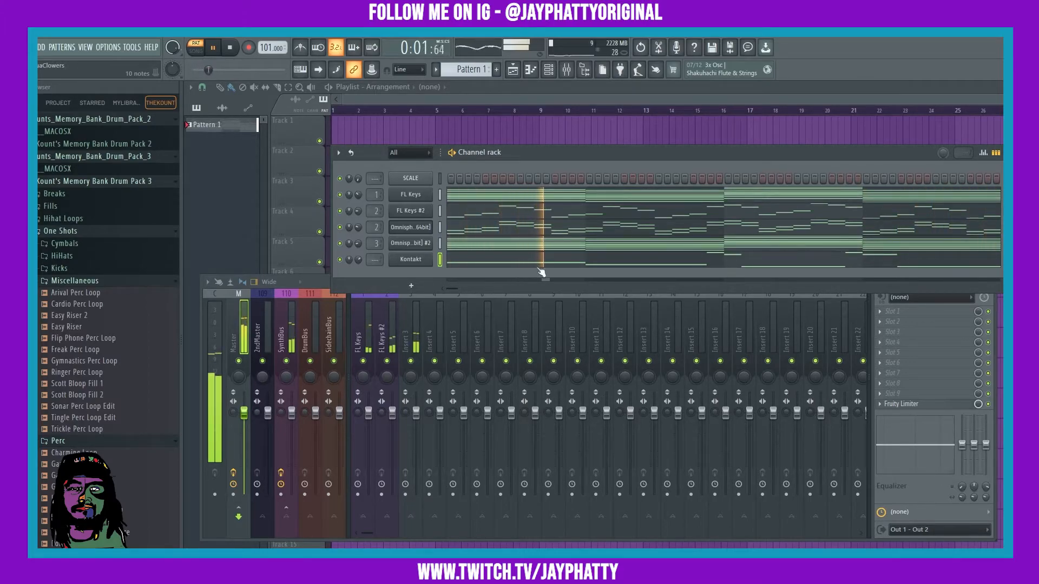
# Rename the Kontakt channel as Bass.
pyautogui.rightClick(410, 259)
pyautogui.click(471, 291)
pyautogui.write('Bass')
pyautogui.press('Return')
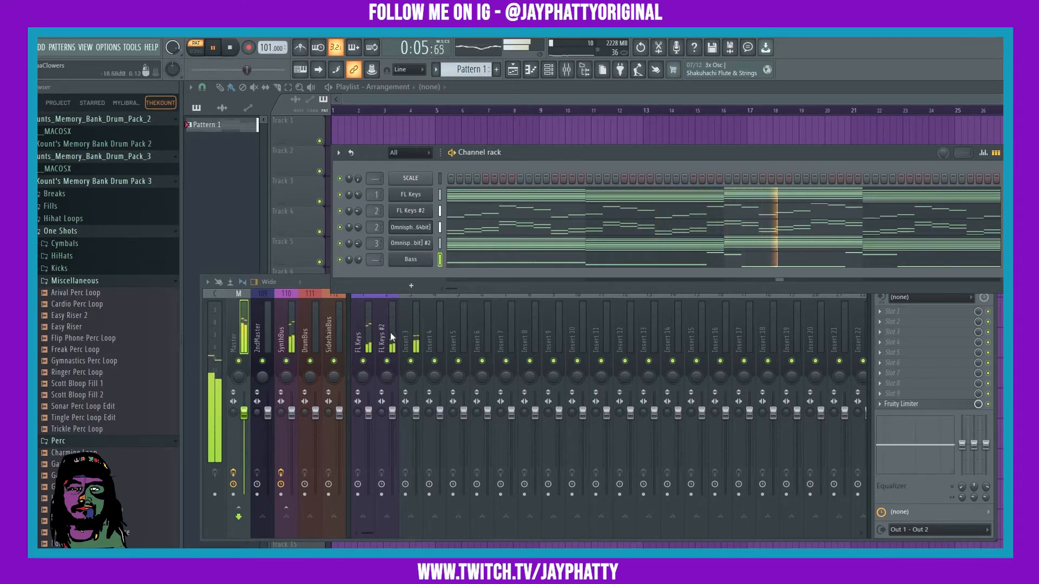
# Rename mixer insert 3 as strings.
pyautogui.rightClick(410, 334)
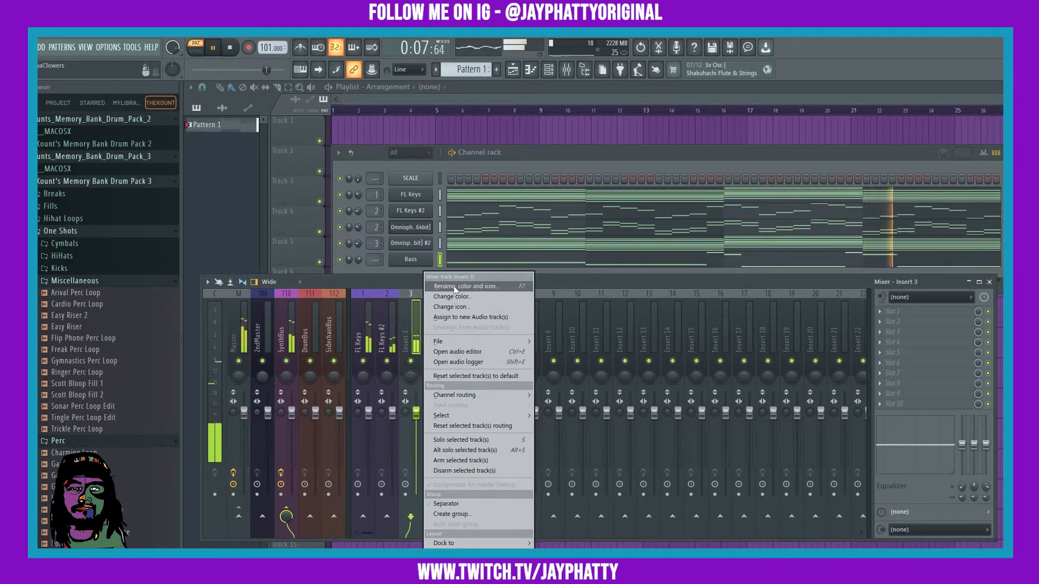
pyautogui.click(453, 286)
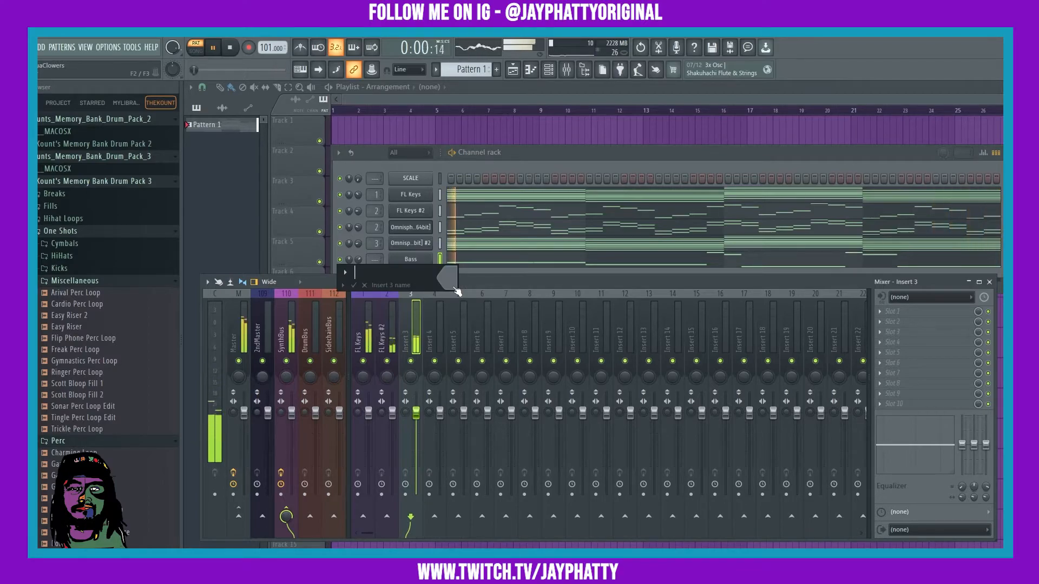
pyautogui.write('strings')
pyautogui.press('Return')
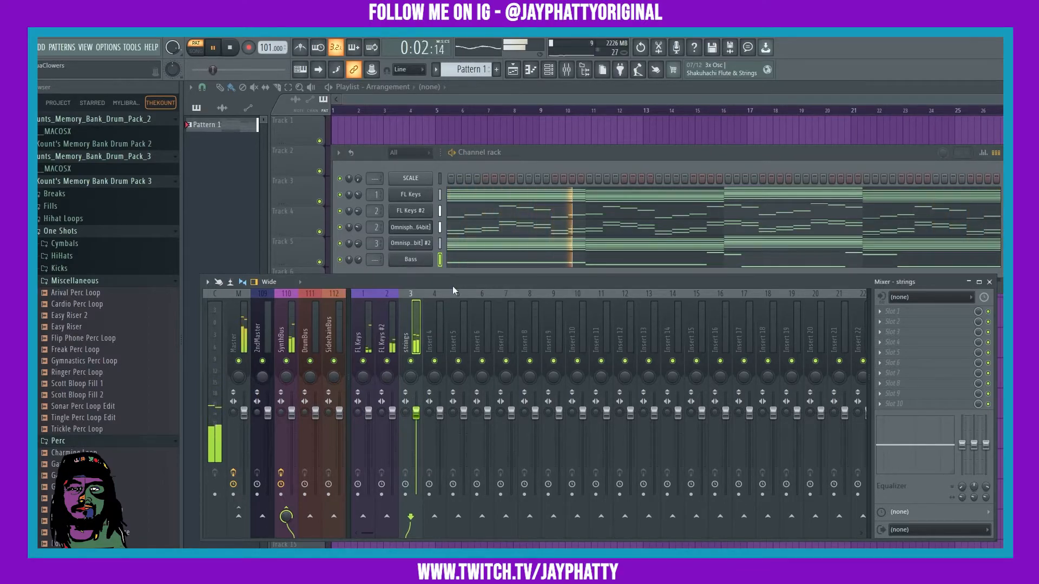
# Rename the FL Keys #2 mixer track on insert 2 as bell.
pyautogui.click(387, 337)
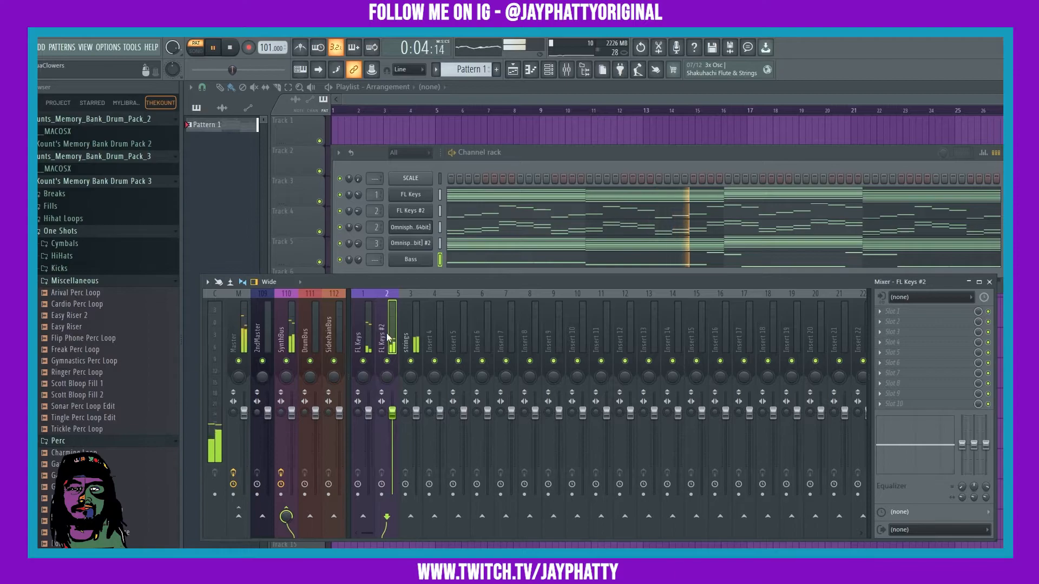
pyautogui.rightClick(387, 338)
pyautogui.click(427, 290)
pyautogui.write('bell')
pyautogui.press('Return')
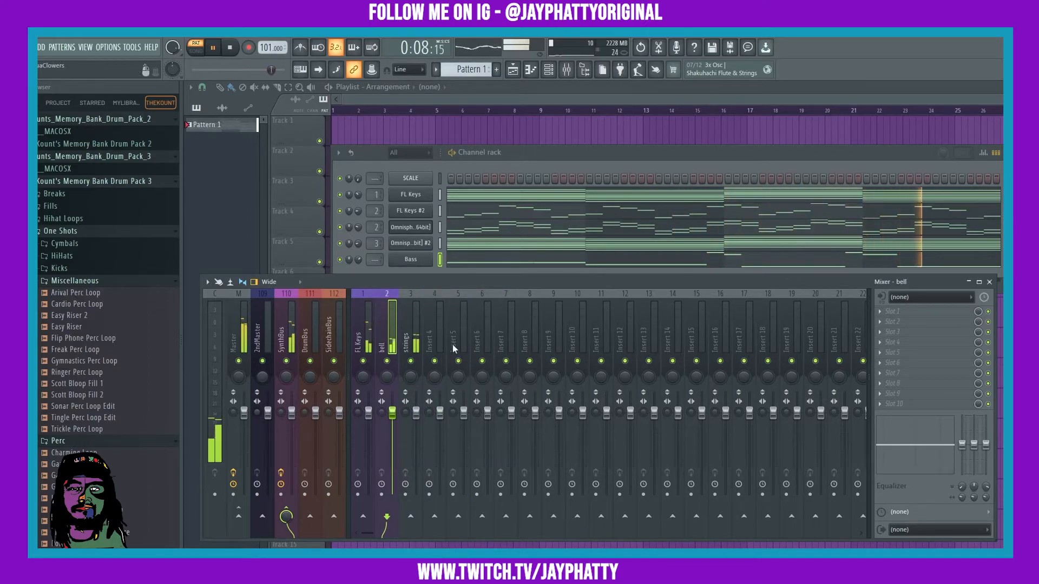
# Select mixer insert 5 and route the Bass channel to it.
pyautogui.rightClick(417, 331)
pyautogui.click(419, 317)
pyautogui.click(457, 320)
pyautogui.click(533, 151)
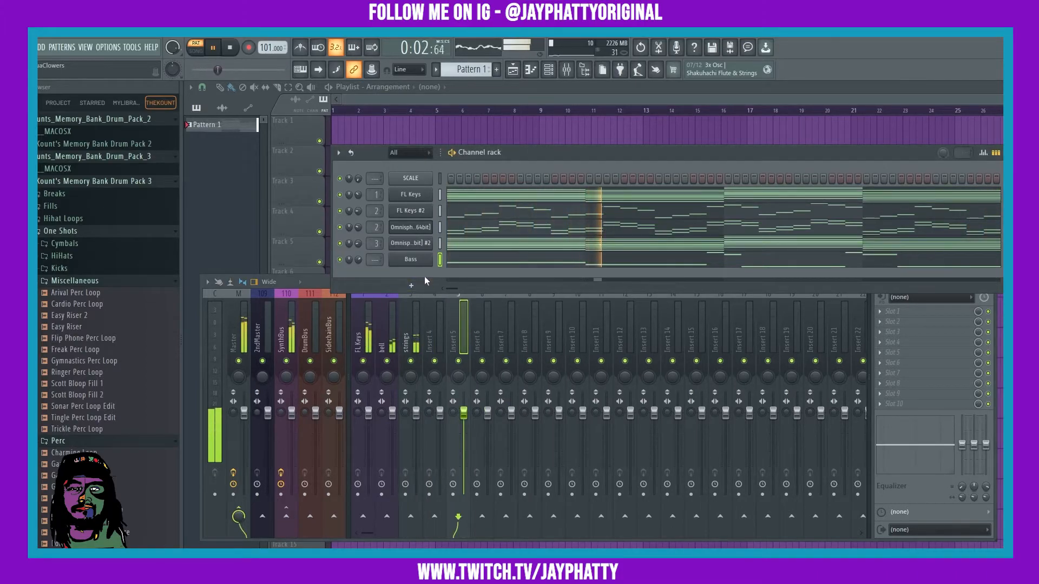
pyautogui.scroll(3, 374, 264)
pyautogui.scroll(2, 374, 263)
# Rename mixer insert 5 as Bass and colour it Dark Khaki (#AAB559).
pyautogui.rightClick(467, 319)
pyautogui.click(501, 287)
pyautogui.write('Bass')
pyautogui.click(498, 286)
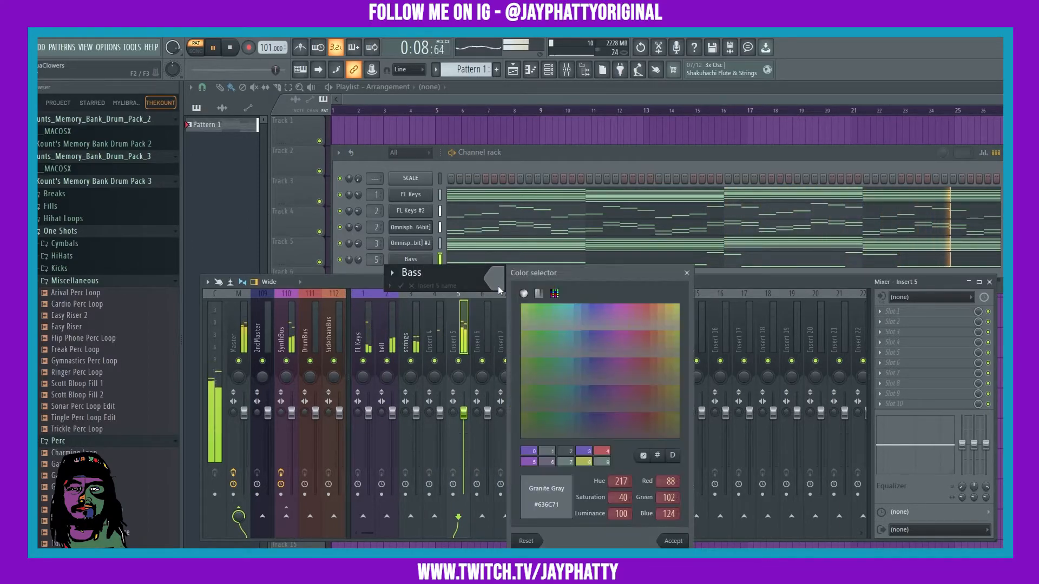
pyautogui.click(677, 309)
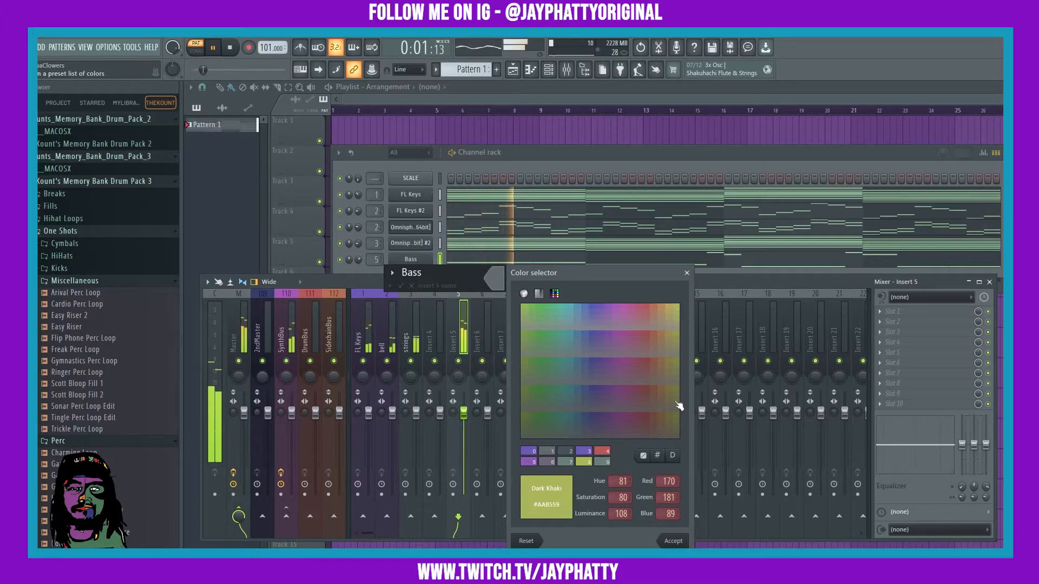
pyautogui.click(672, 541)
pyautogui.click(400, 286)
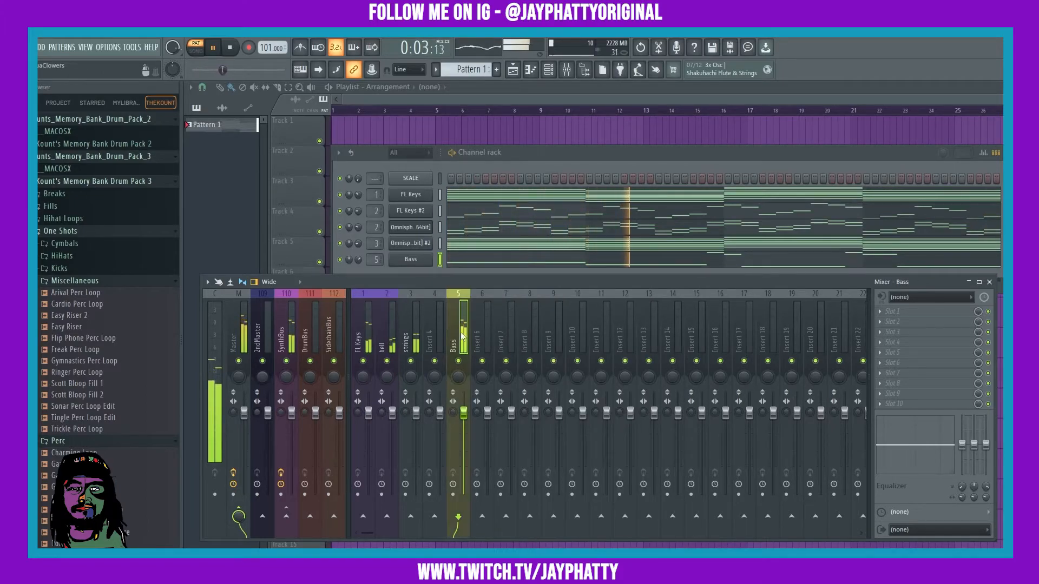
# Stop playback, select mixer insert 4 and add a third Omnisphere instance to the channel rack.
pyautogui.press('space')
pyautogui.click(438, 335)
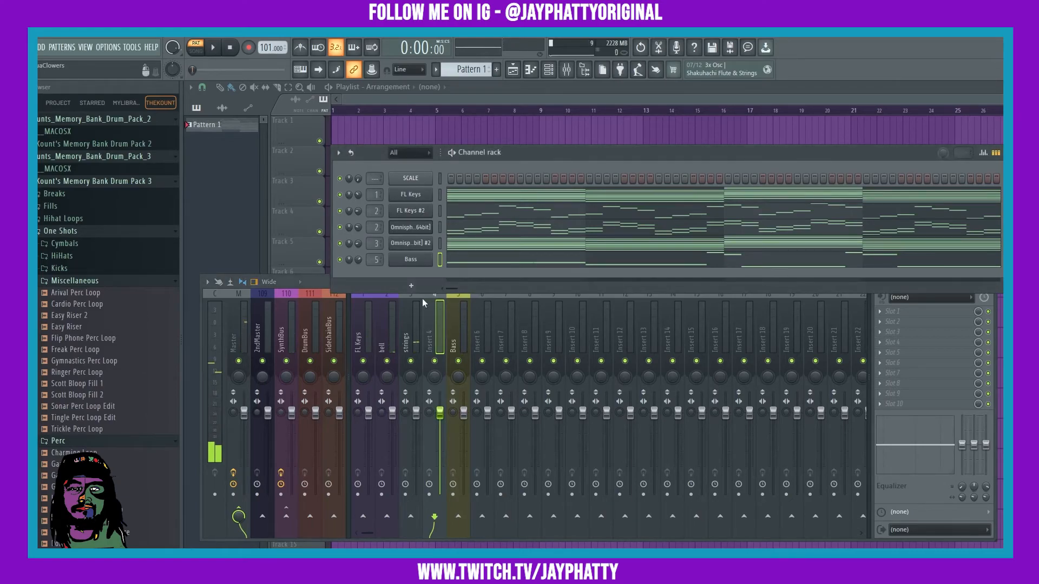
pyautogui.click(409, 288)
pyautogui.click(595, 237)
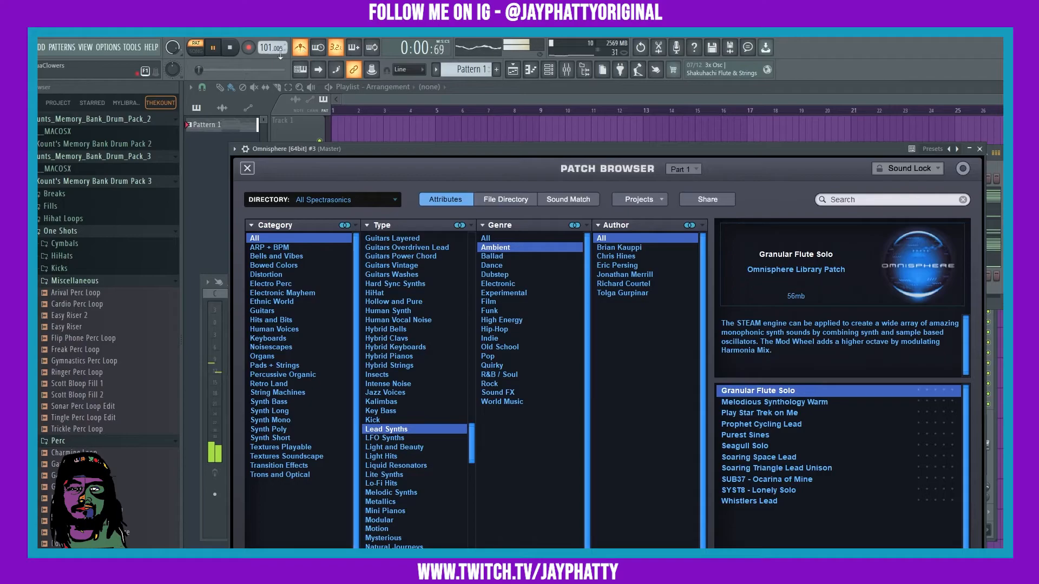
# Bring up the channel rack and play the pattern from the start to check the new Omnisphere melody.
pyautogui.click(566, 69)
pyautogui.click(549, 69)
pyautogui.press('space')
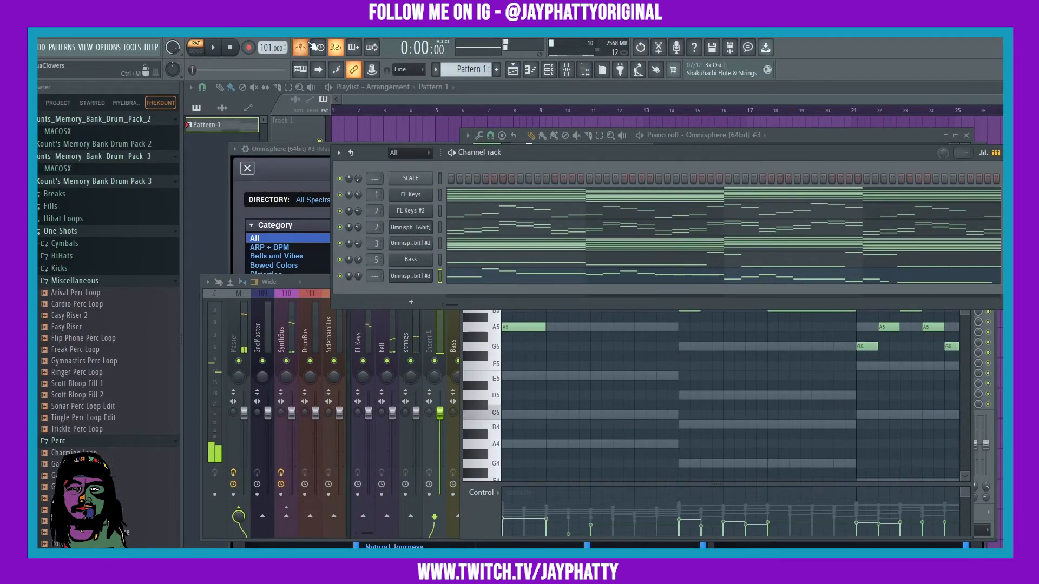
pyautogui.press('space')
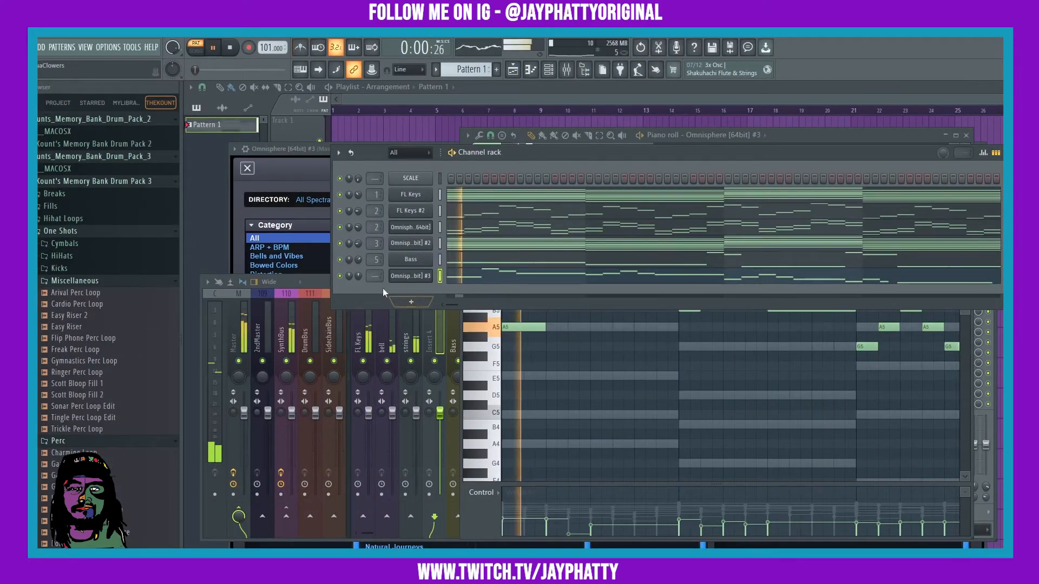
# Audition the ambient lead patches in Omnisphere #3 against the playing pattern and load SUB37 - Ocarina of Mine.
pyautogui.click(407, 277)
pyautogui.click(407, 278)
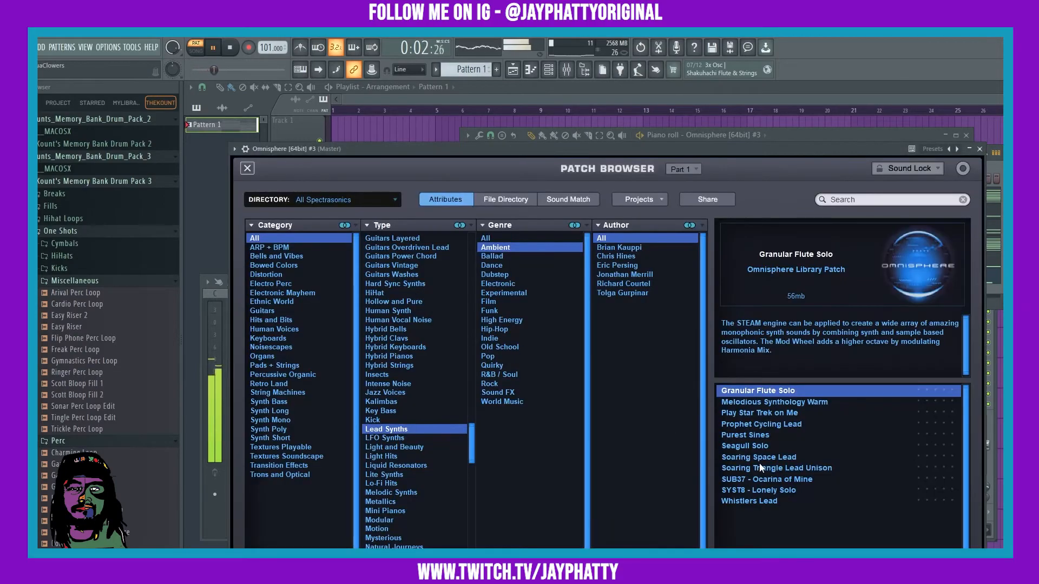
pyautogui.click(770, 401)
pyautogui.click(769, 415)
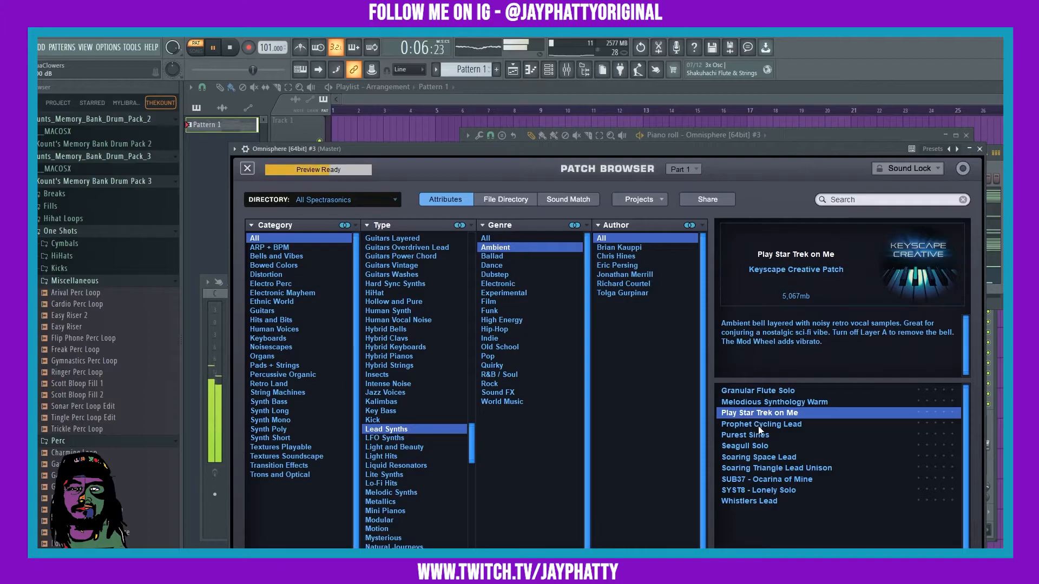
pyautogui.click(765, 425)
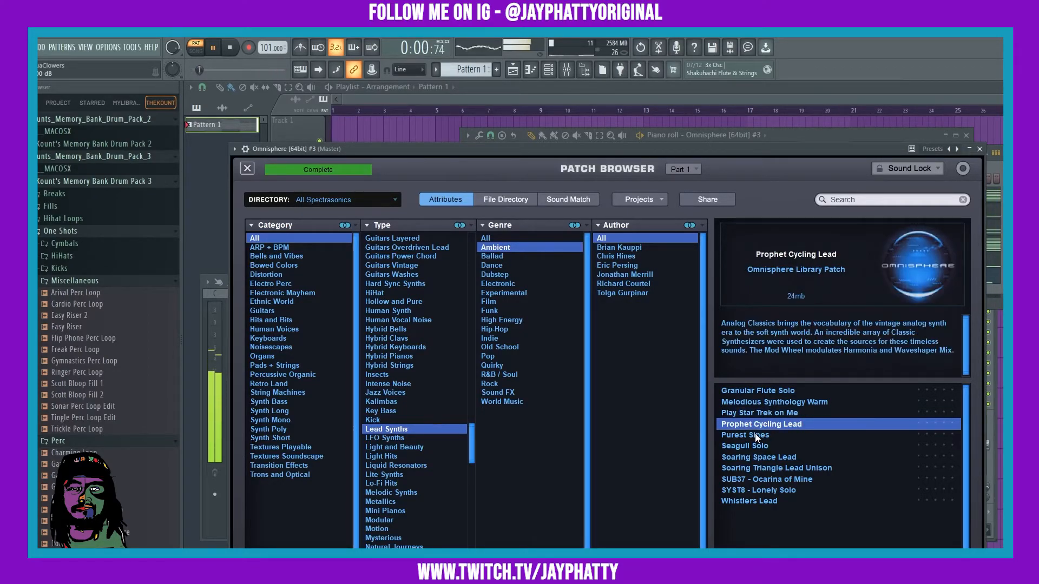
pyautogui.click(765, 437)
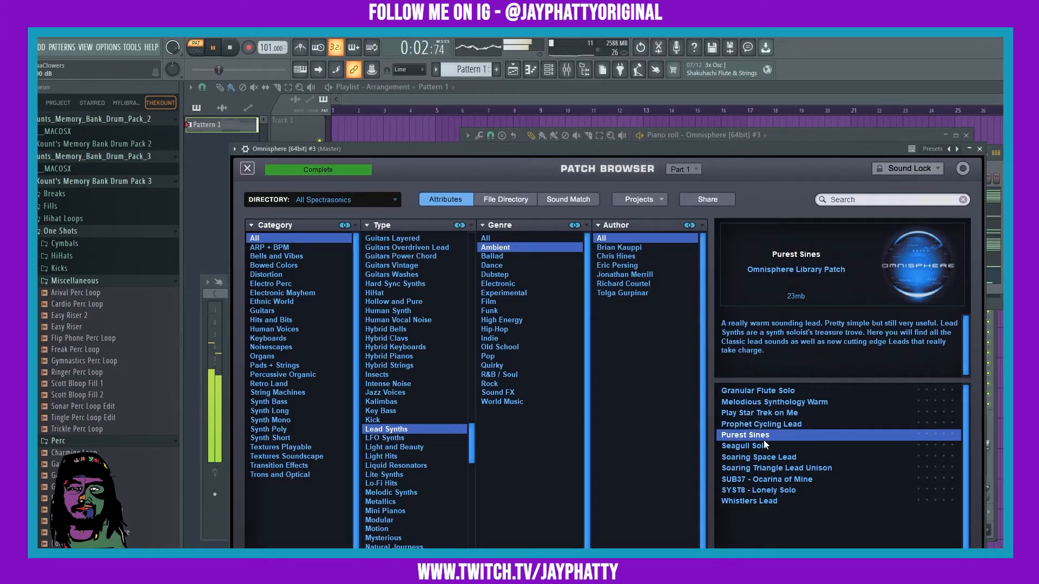
pyautogui.click(759, 446)
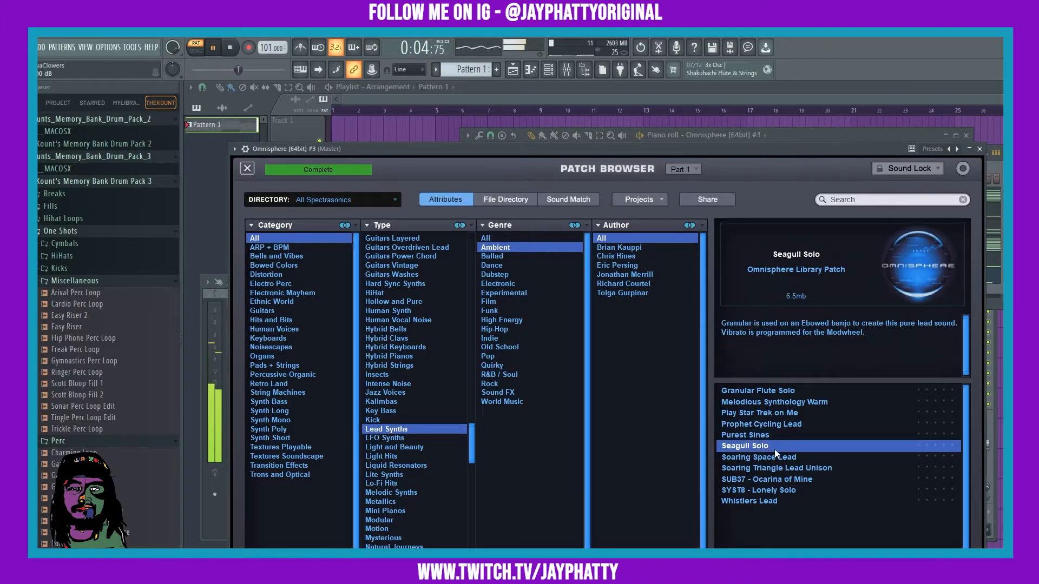
pyautogui.click(772, 457)
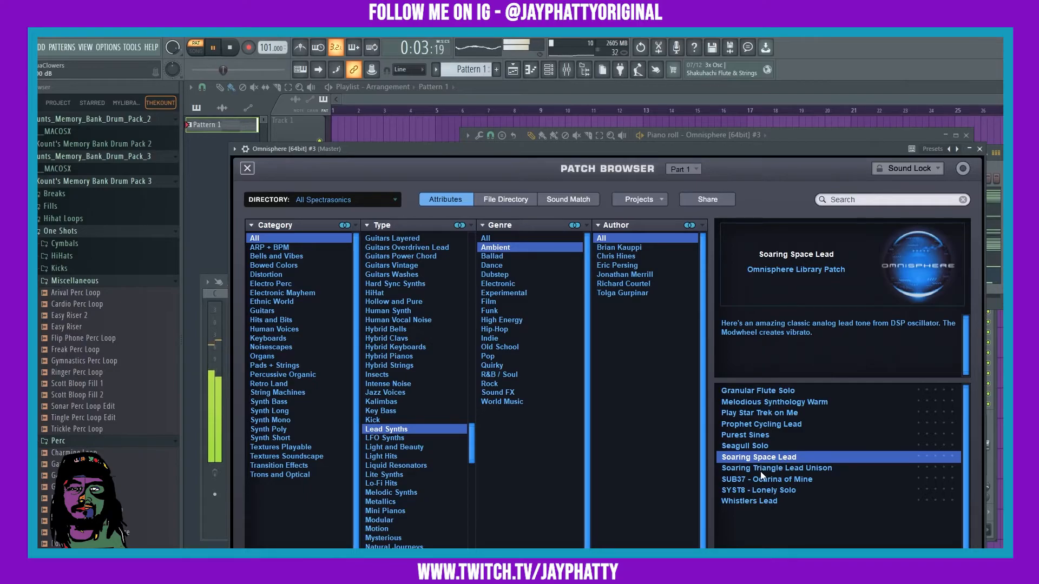
pyautogui.click(791, 470)
pyautogui.click(795, 480)
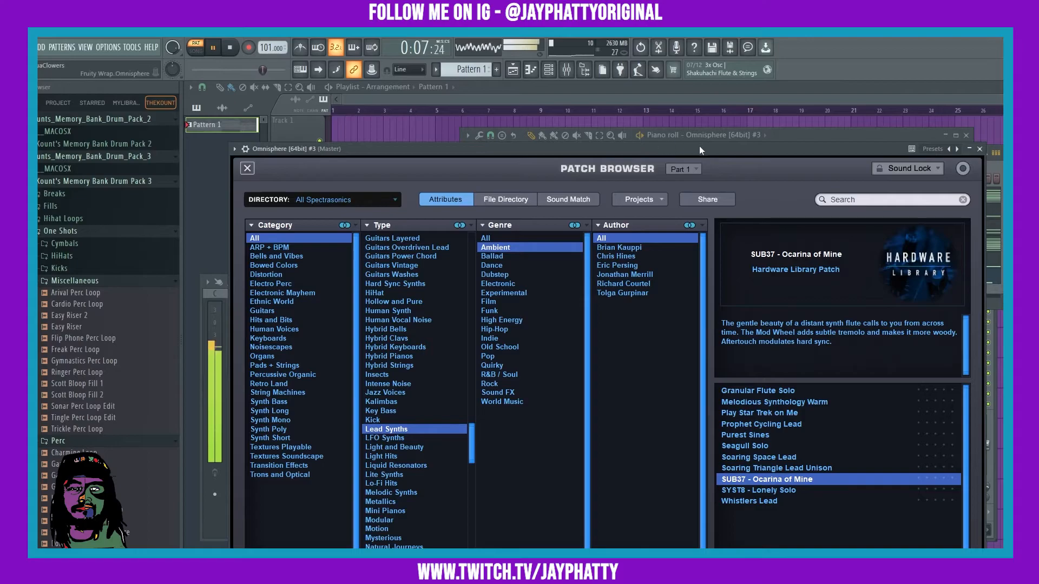
# Rename the third Omnisphere channel as lead.
pyautogui.click(815, 140)
pyautogui.click(548, 70)
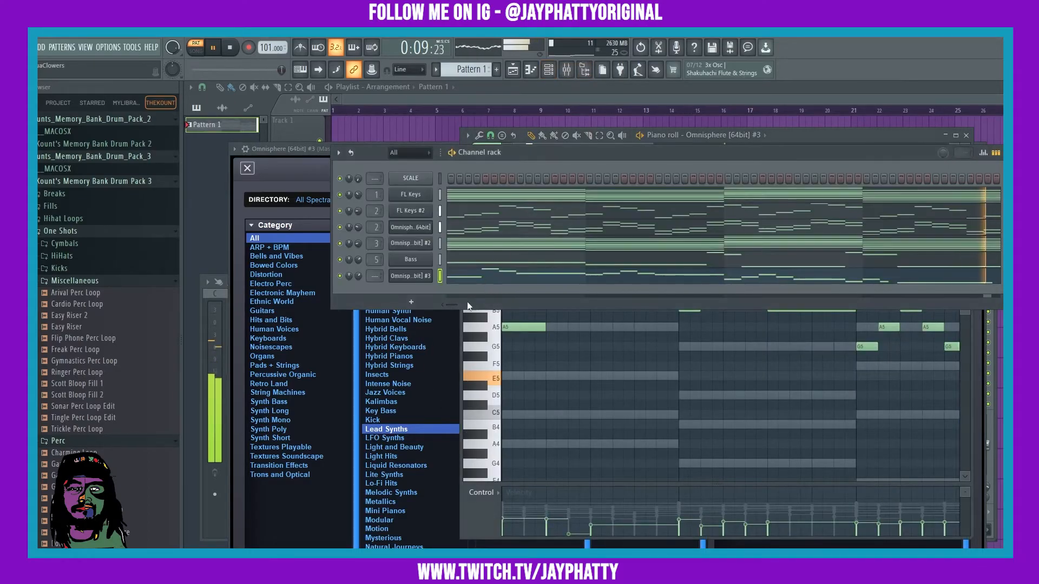
pyautogui.rightClick(397, 276)
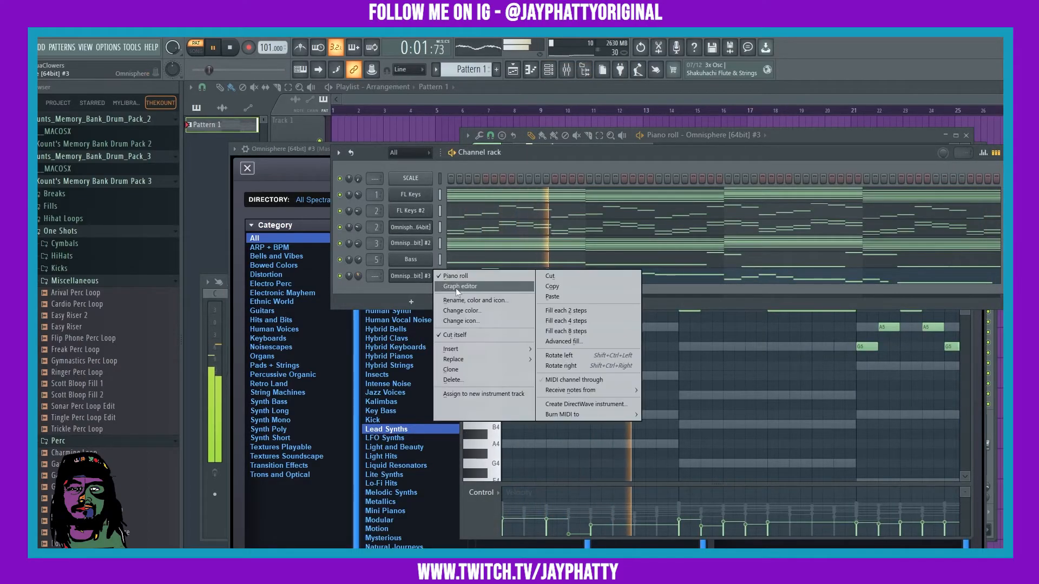
pyautogui.click(459, 298)
pyautogui.write('lead')
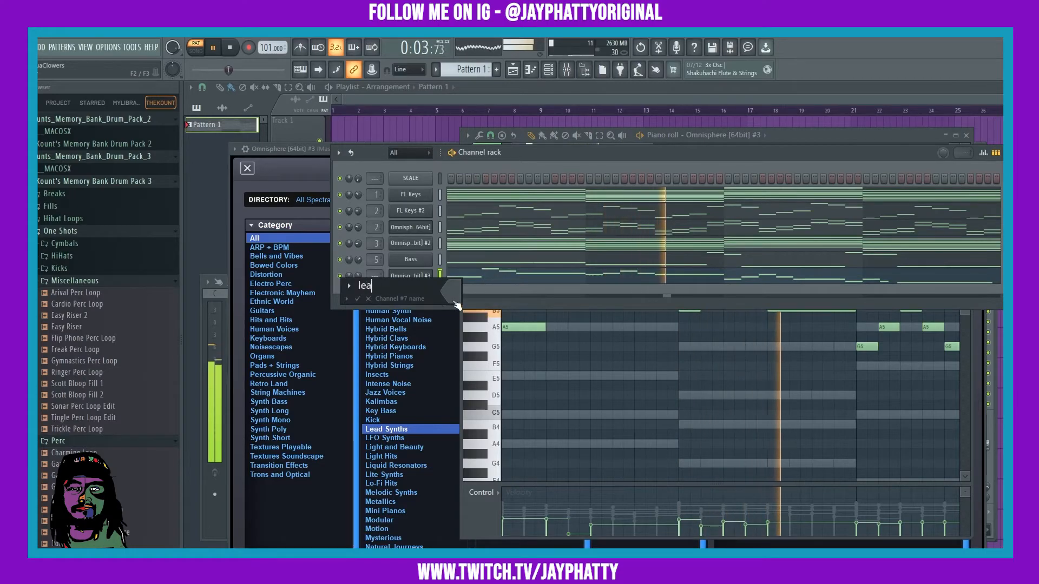
pyautogui.press('Return')
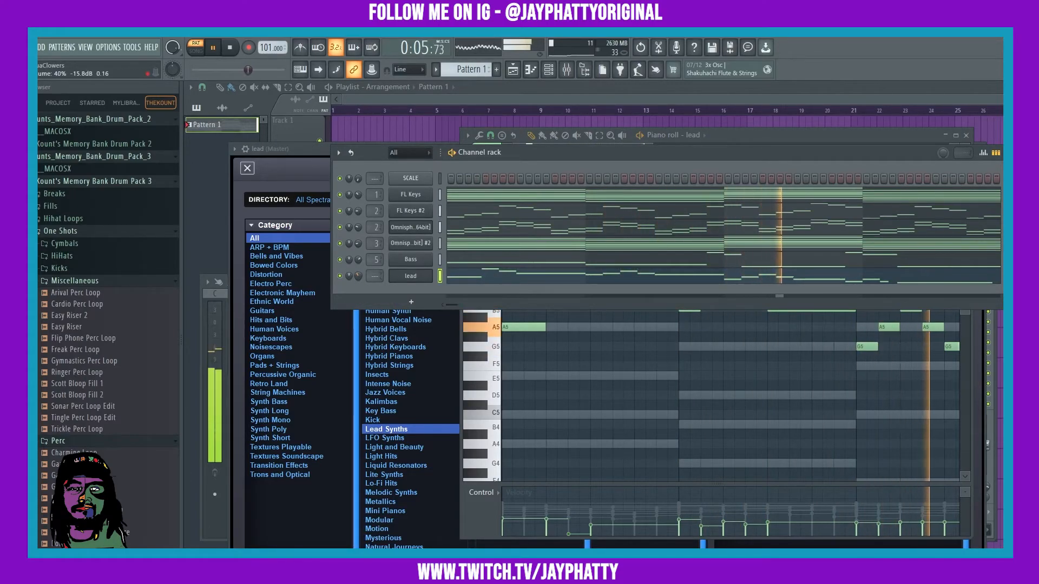
# Clone the lead channel and copy the lead's notes into the cloned channel.
pyautogui.rightClick(410, 276)
pyautogui.click(459, 370)
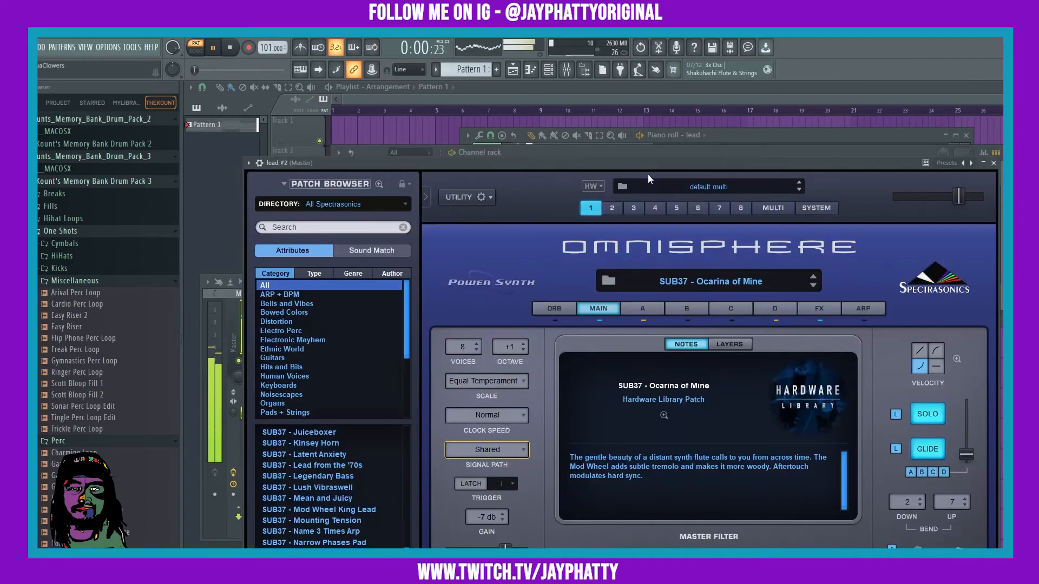
pyautogui.click(993, 163)
pyautogui.rightClick(411, 277)
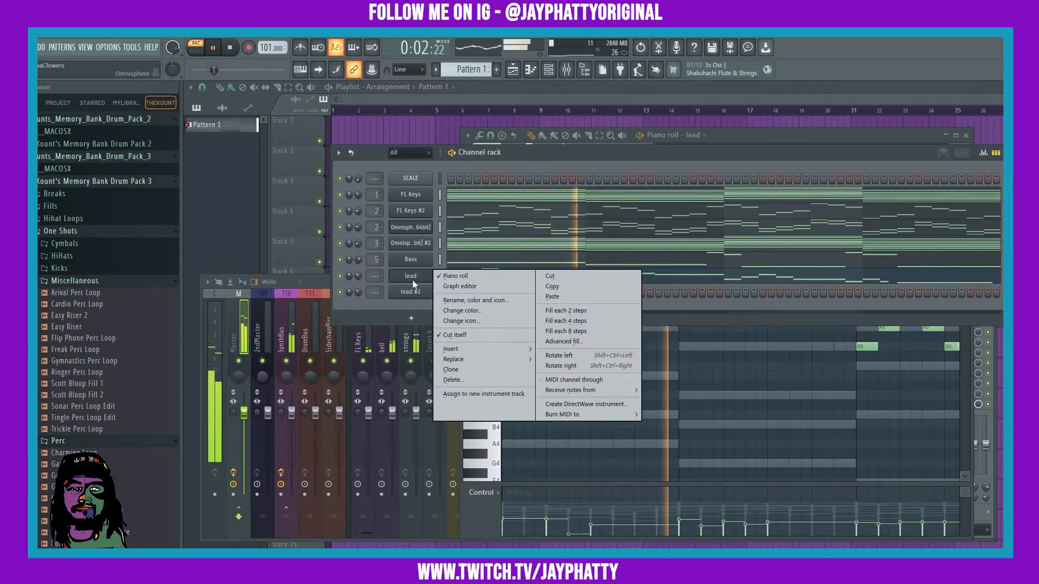
pyautogui.click(557, 286)
pyautogui.rightClick(410, 291)
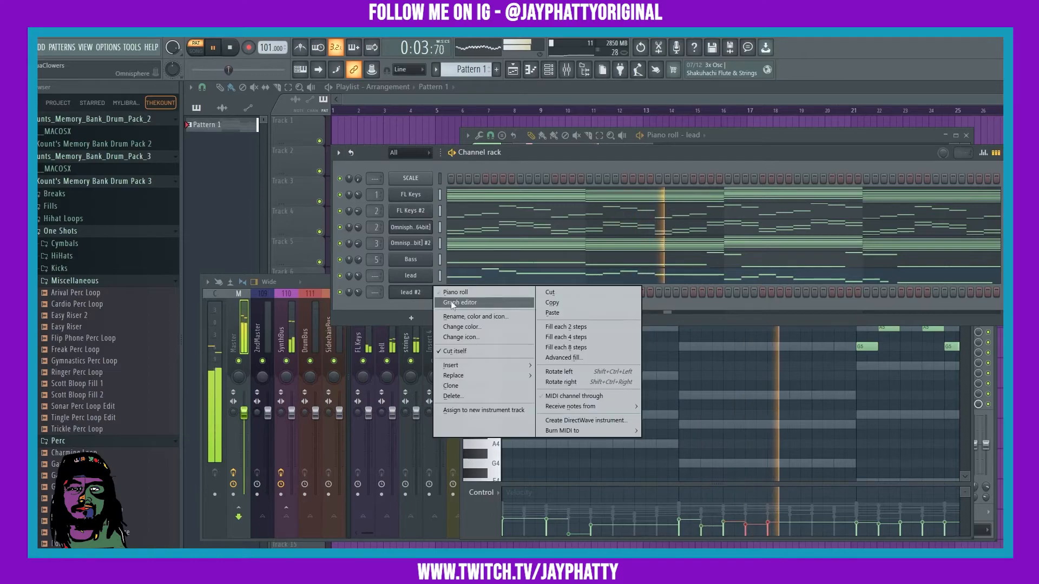
pyautogui.click(557, 313)
# Filter lead #2's patch browser to the Lead Synths type and Ambient genre, and load Granular Flute Solo.
pyautogui.click(411, 293)
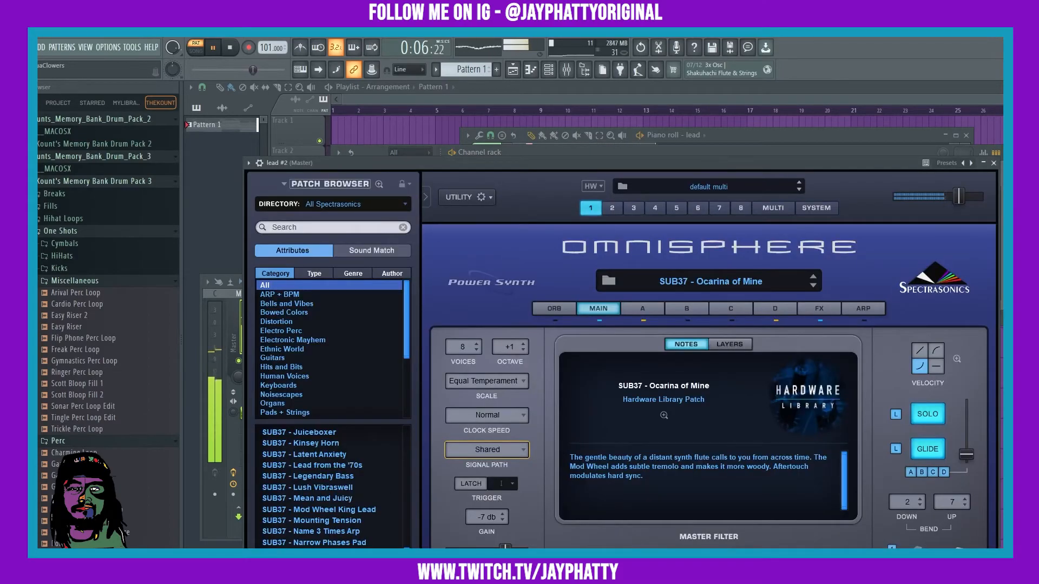
pyautogui.click(319, 184)
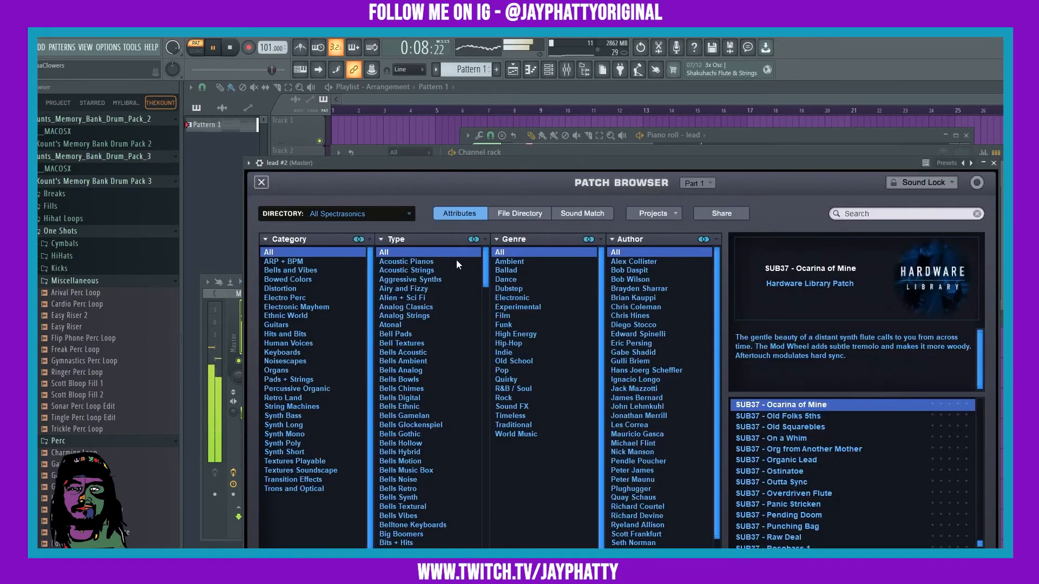
pyautogui.scroll(-15, 408, 420)
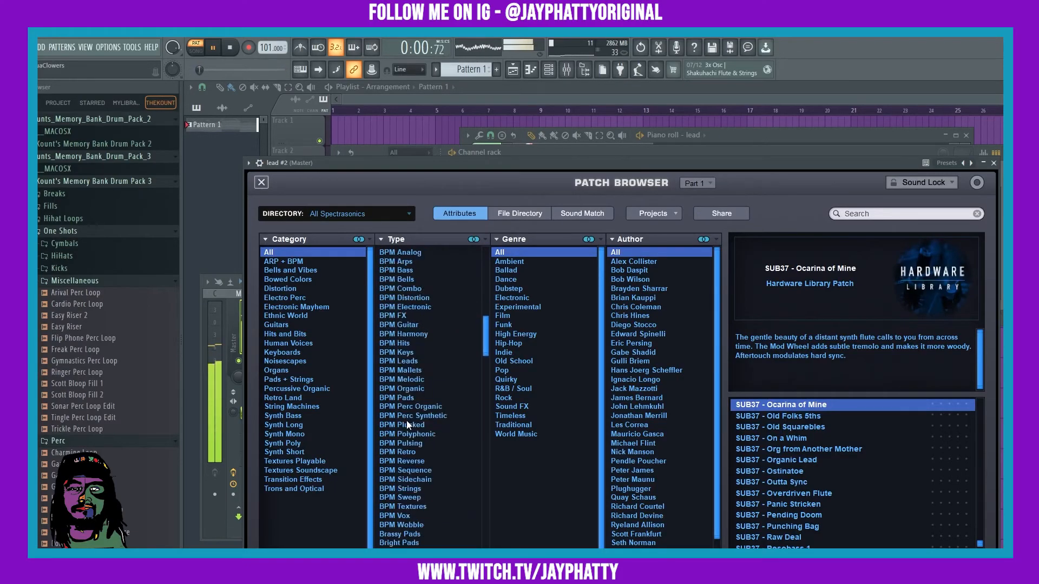
pyautogui.scroll(-12, 406, 428)
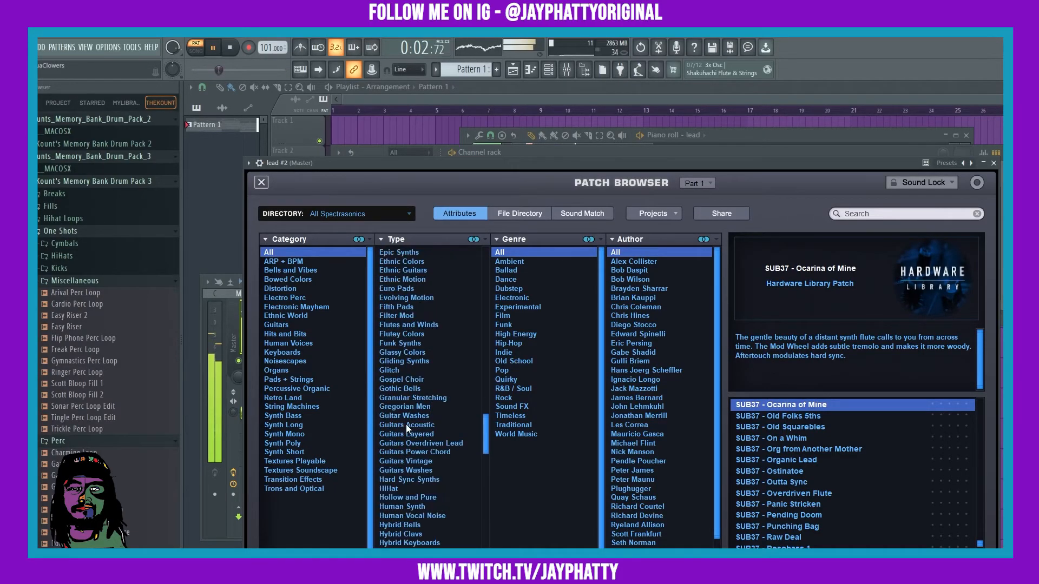
pyautogui.scroll(-3, 410, 427)
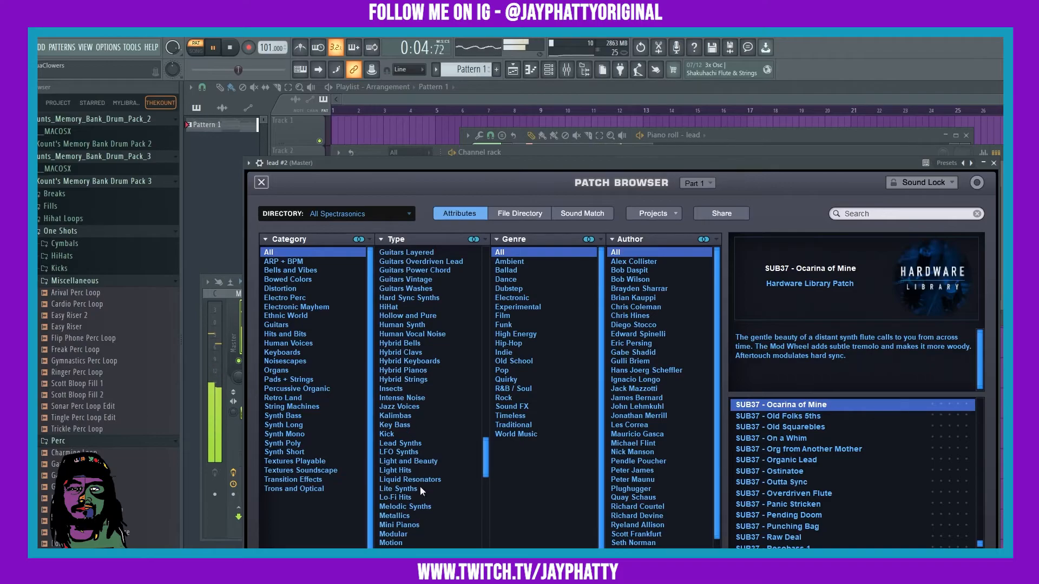
pyautogui.click(403, 444)
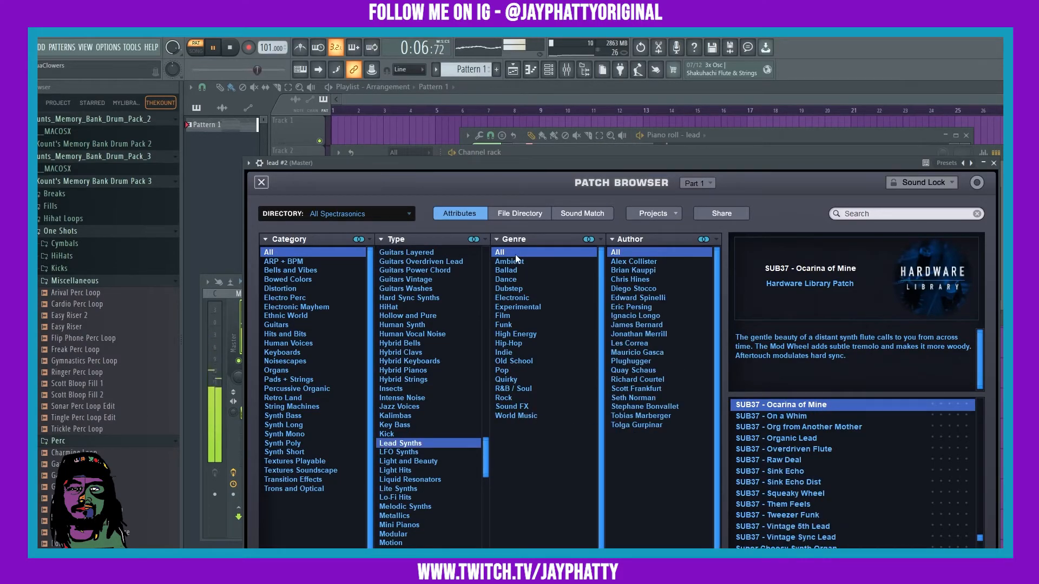
pyautogui.click(530, 261)
pyautogui.click(776, 405)
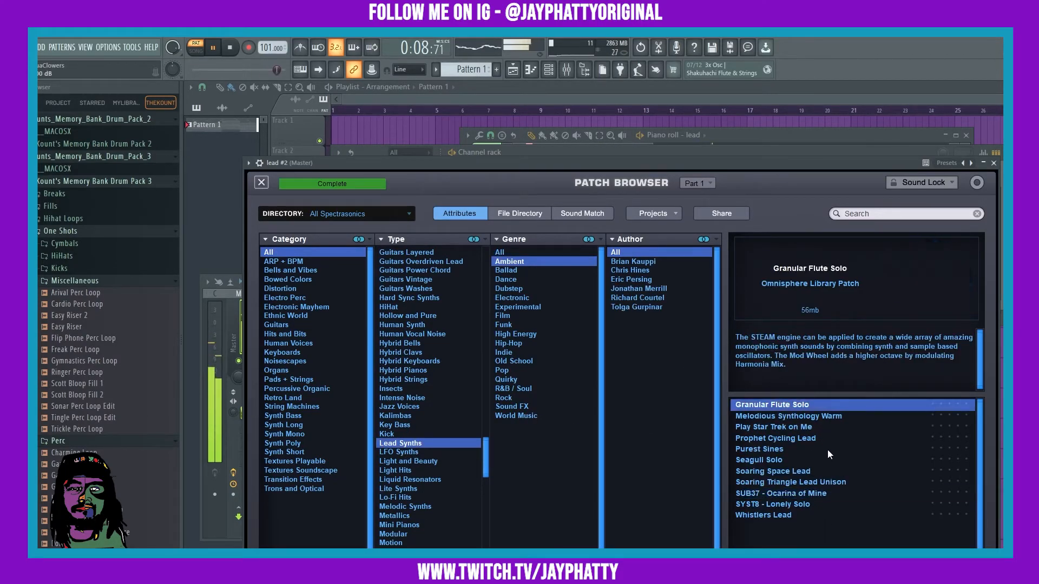
pyautogui.click(994, 163)
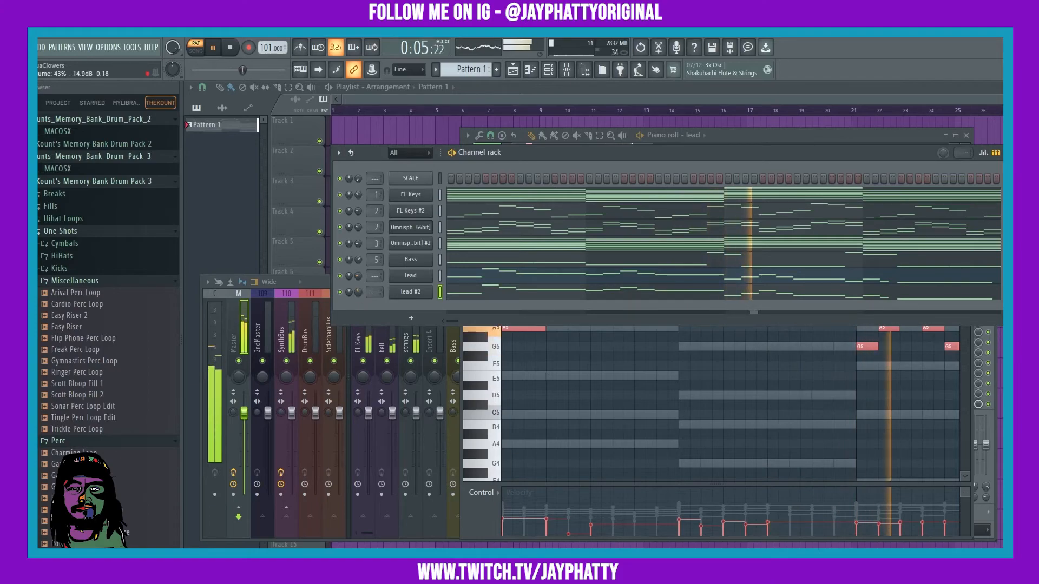
# Try SYST8 - Lonely Solo and Soaring Triangle Lead Unison on lead #2, and load Soaring Space Lead.
pyautogui.click(411, 292)
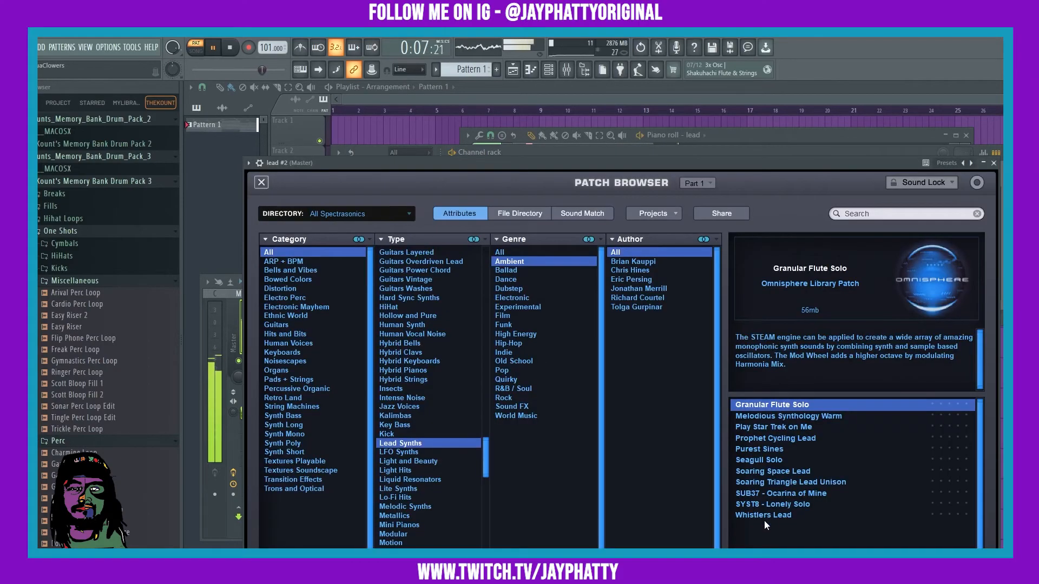
pyautogui.click(786, 504)
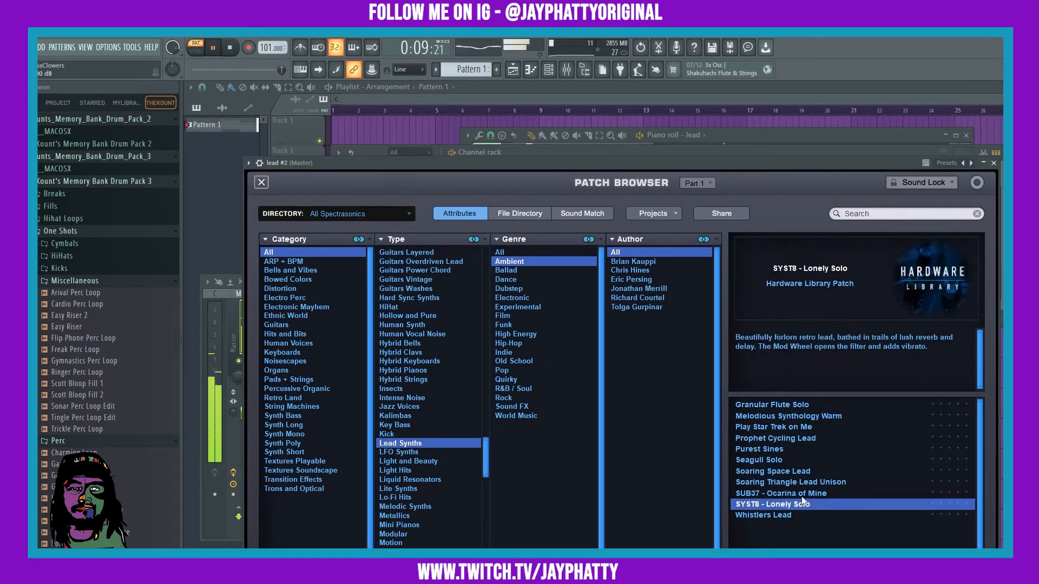
pyautogui.click(755, 484)
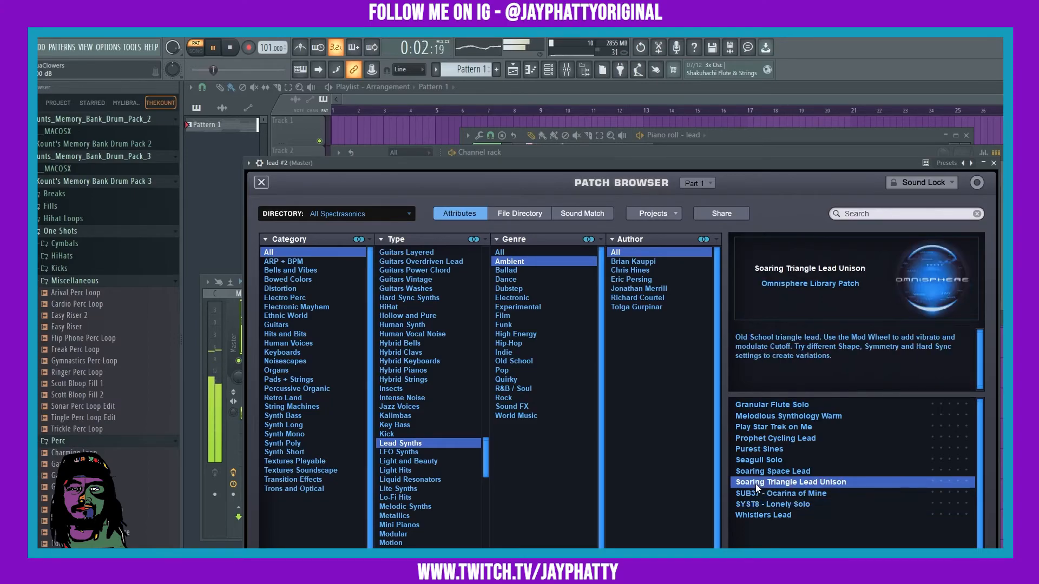
pyautogui.click(781, 472)
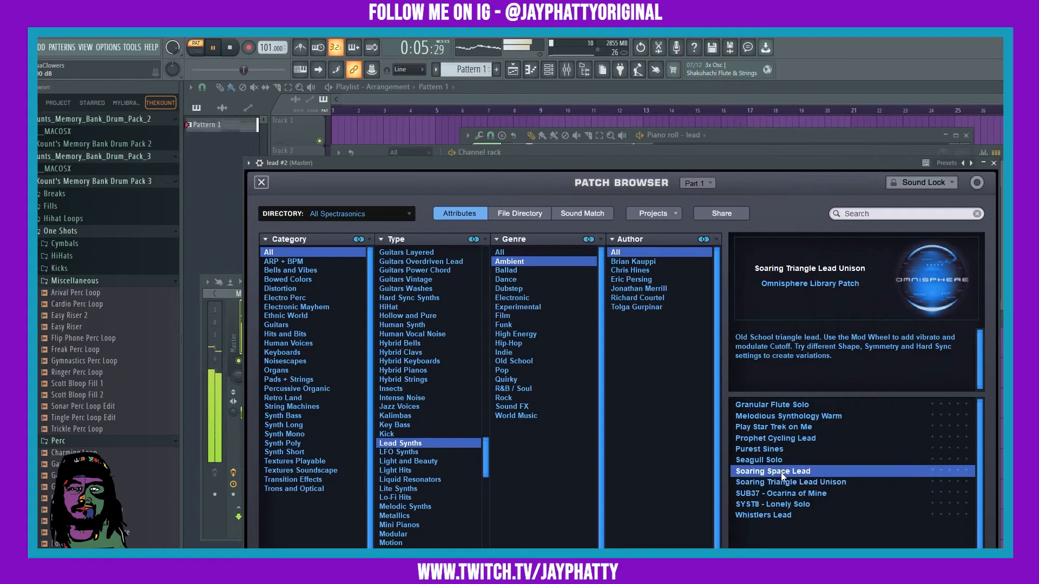
pyautogui.click(994, 163)
# Set lead #2's channel volume to 37% and route both lead channels to mixer insert 4, placed above Bass.
pyautogui.moveTo(358, 293)
pyautogui.mouseDown()
pyautogui.moveTo(360, 303)
pyautogui.moveTo(359, 280)
pyautogui.mouseUp()
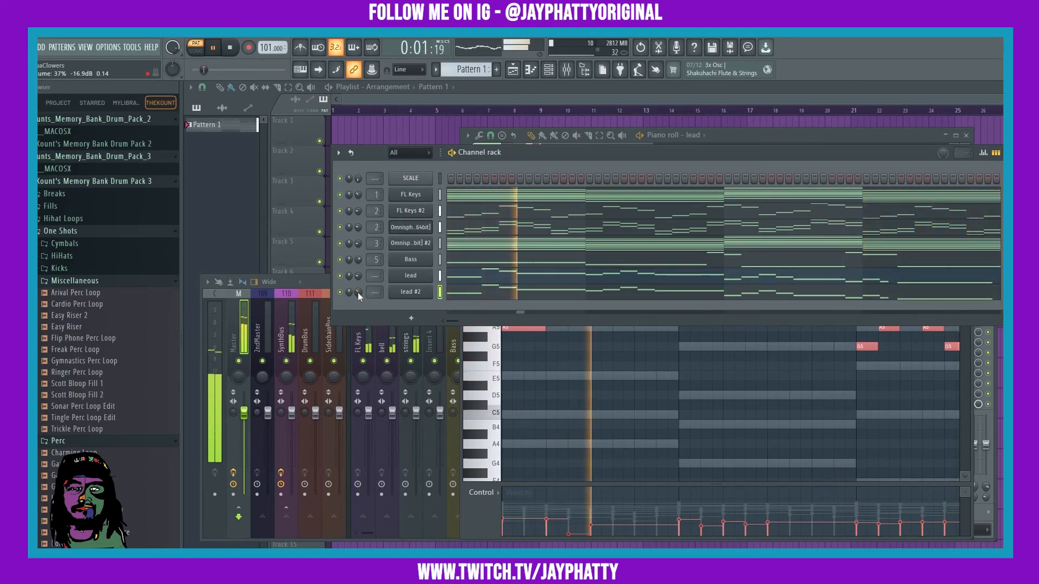
pyautogui.press('space')
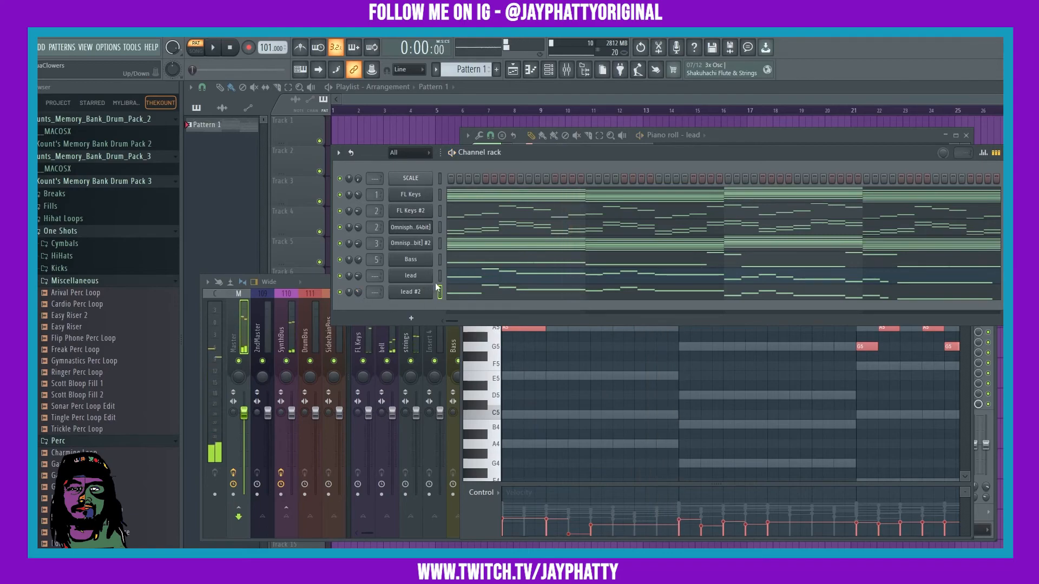
pyautogui.moveTo(439, 280); pyautogui.dragTo(440, 291)
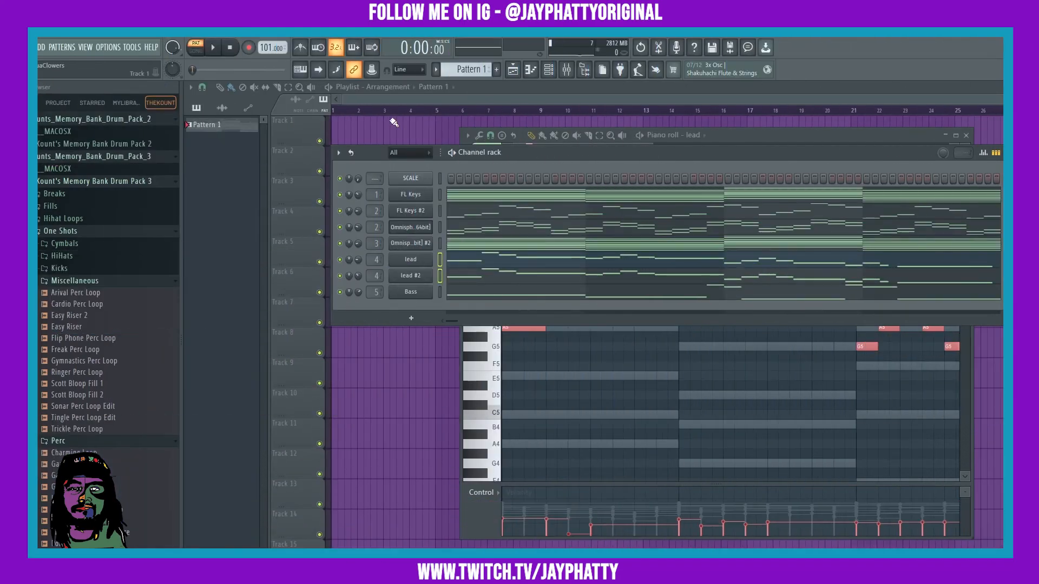